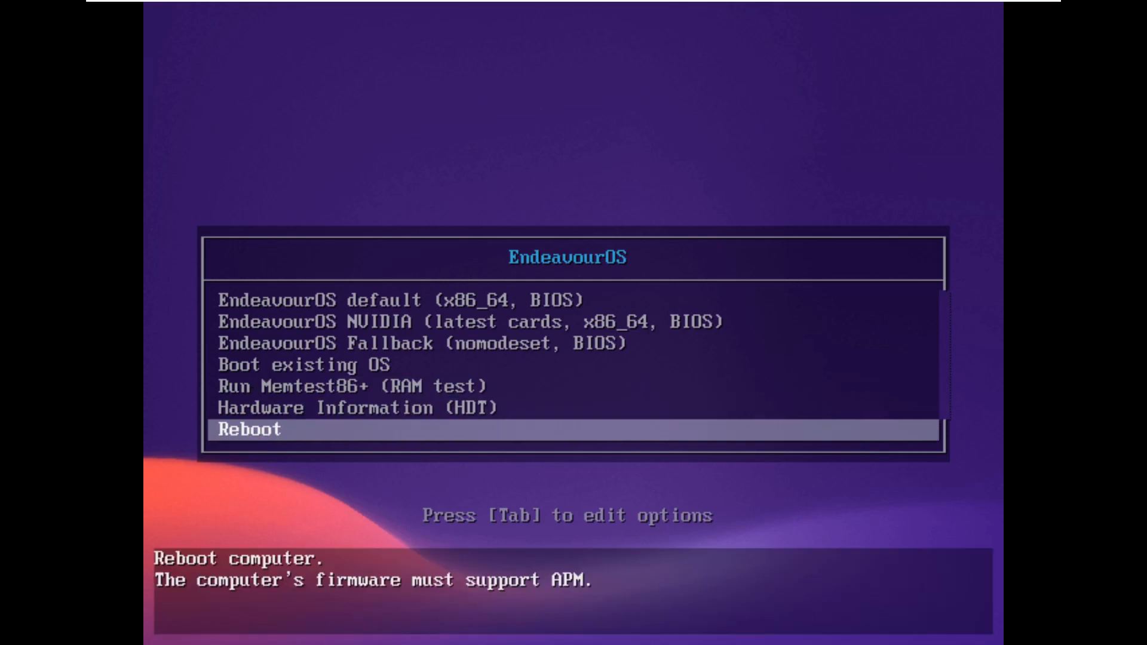
Boot the live medium with the EndeavourOS default (x86_64, BIOS) option.
key(Up)
key(Up)
key(Up)
key(Up)
key(Up)
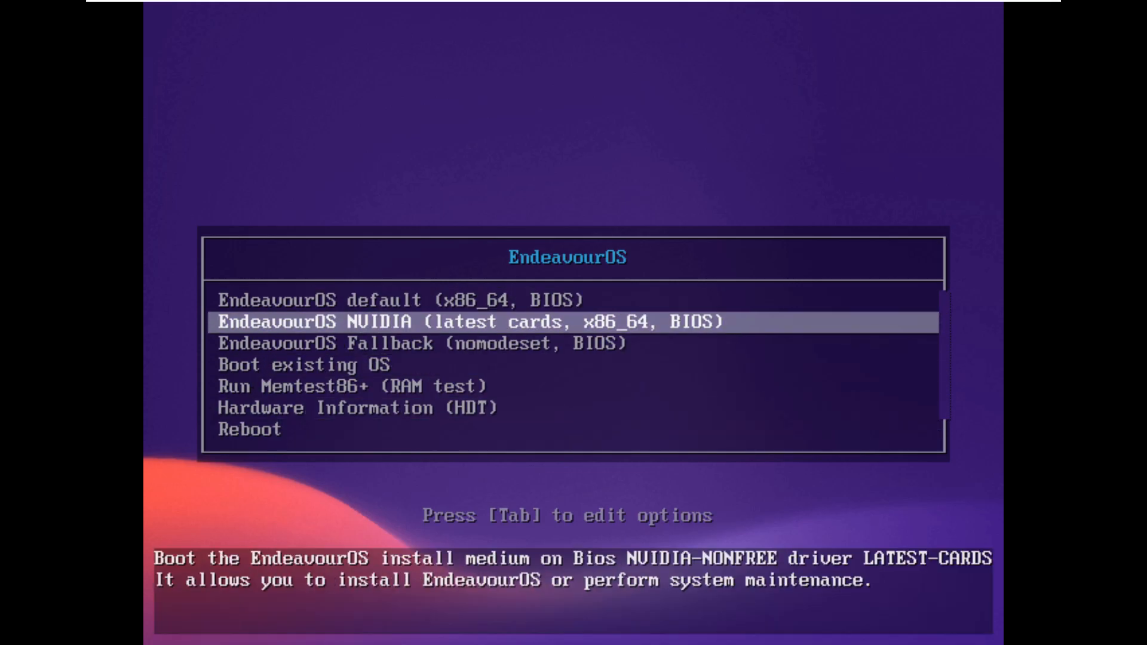
key(Up)
key(Return)
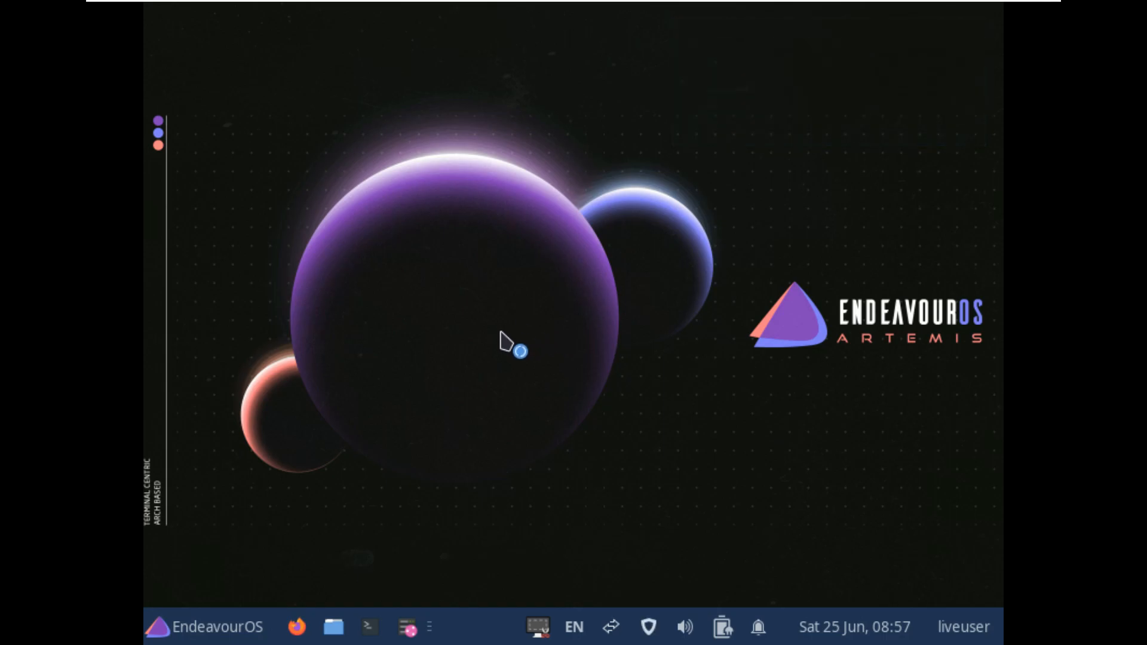
Open the Display settings of the live desktop.
click(167, 626)
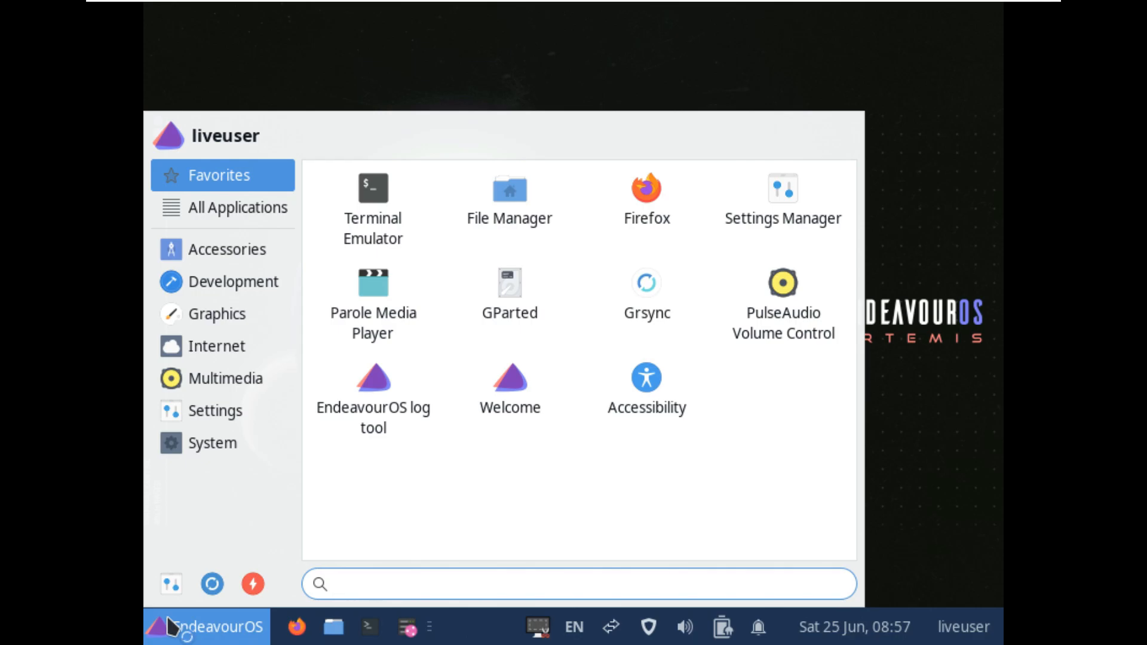
click(238, 445)
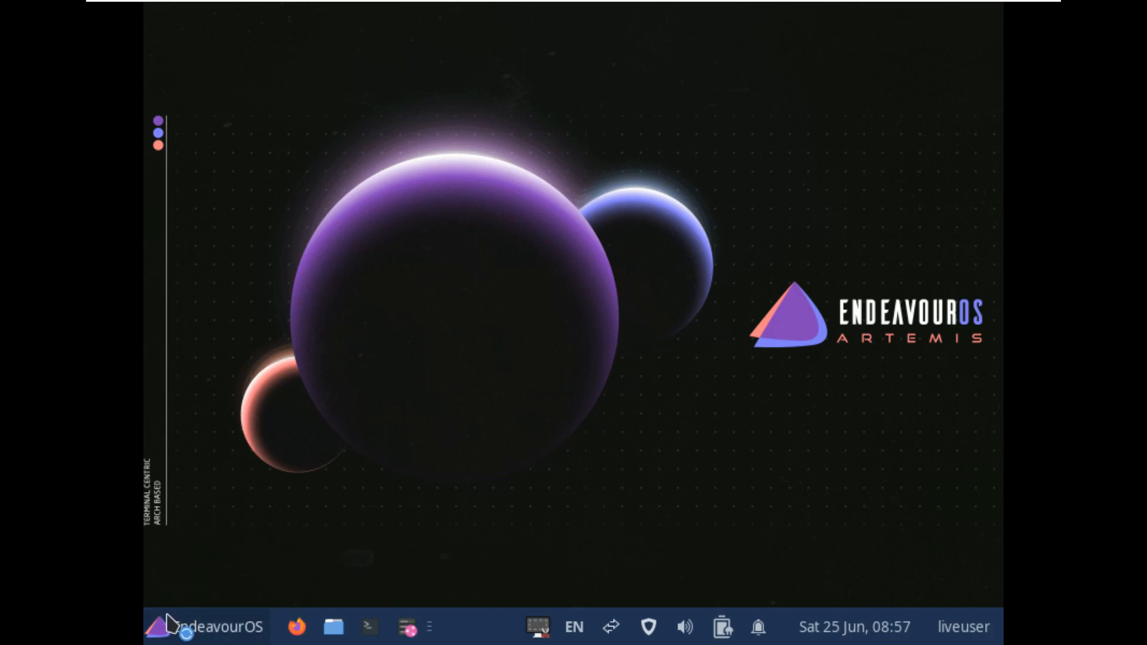
click(169, 625)
click(262, 417)
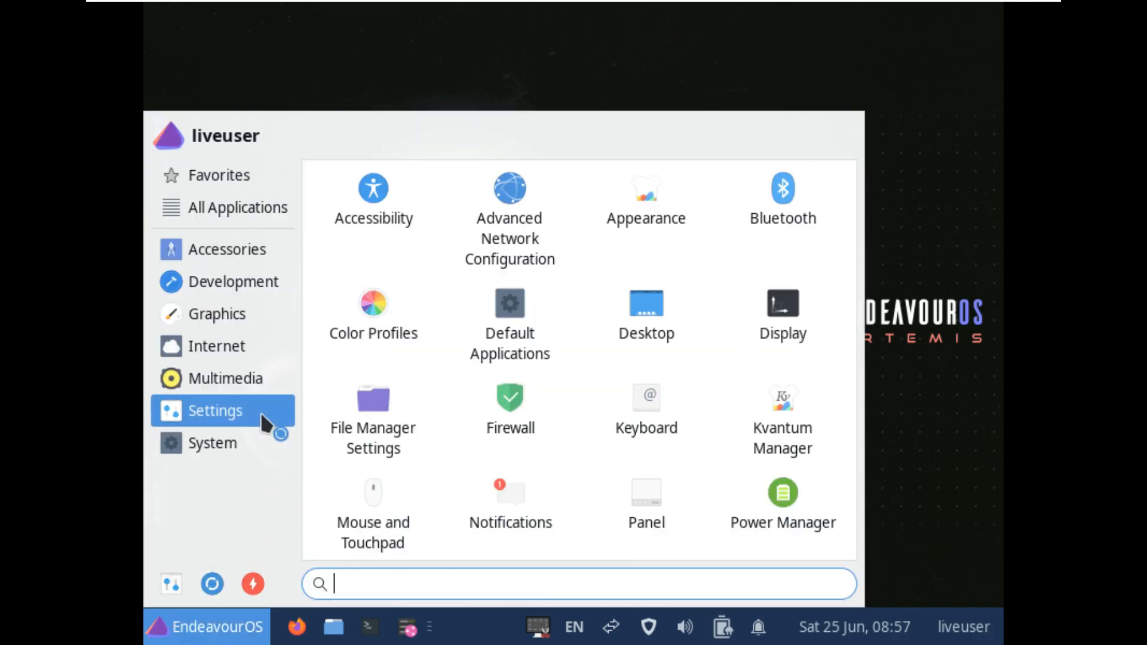
click(751, 320)
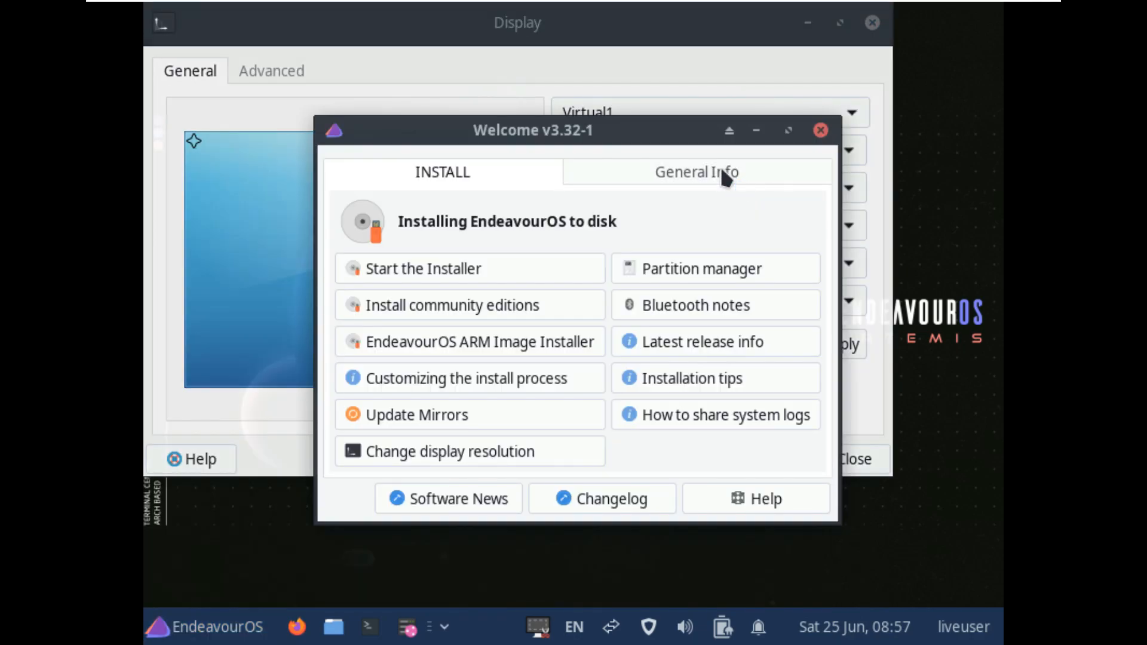
Set the Virtual1 display's resolution to 1920x1080, keep the new configuration, and close the Display settings.
click(756, 131)
click(765, 152)
scroll(756, 365, down, 1)
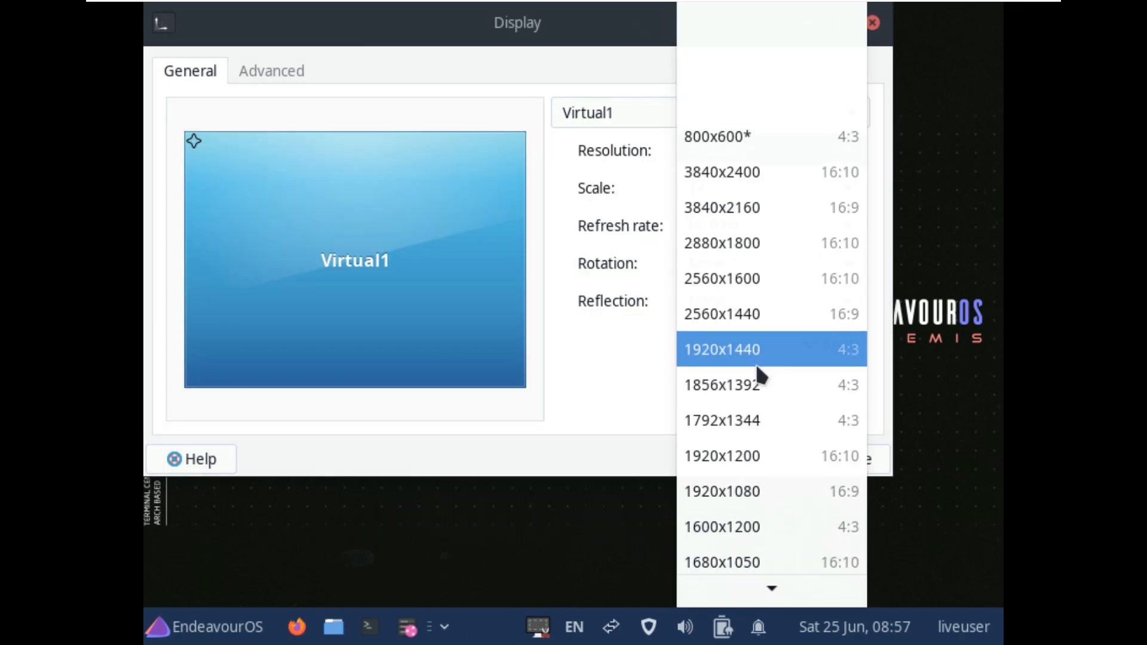
click(748, 488)
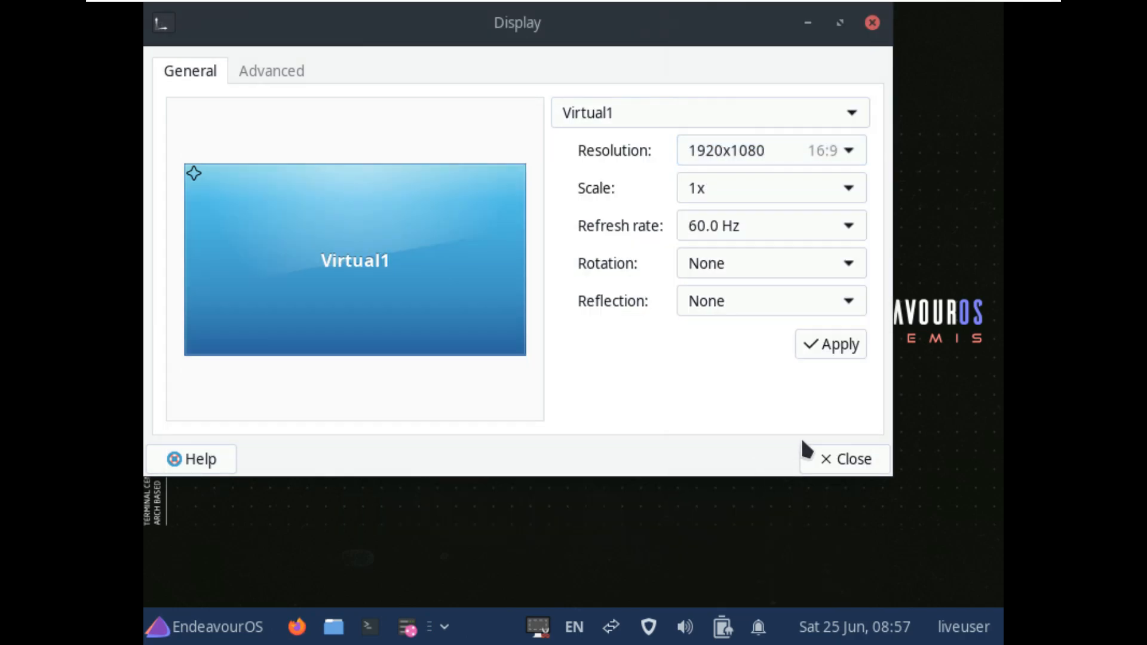
click(819, 353)
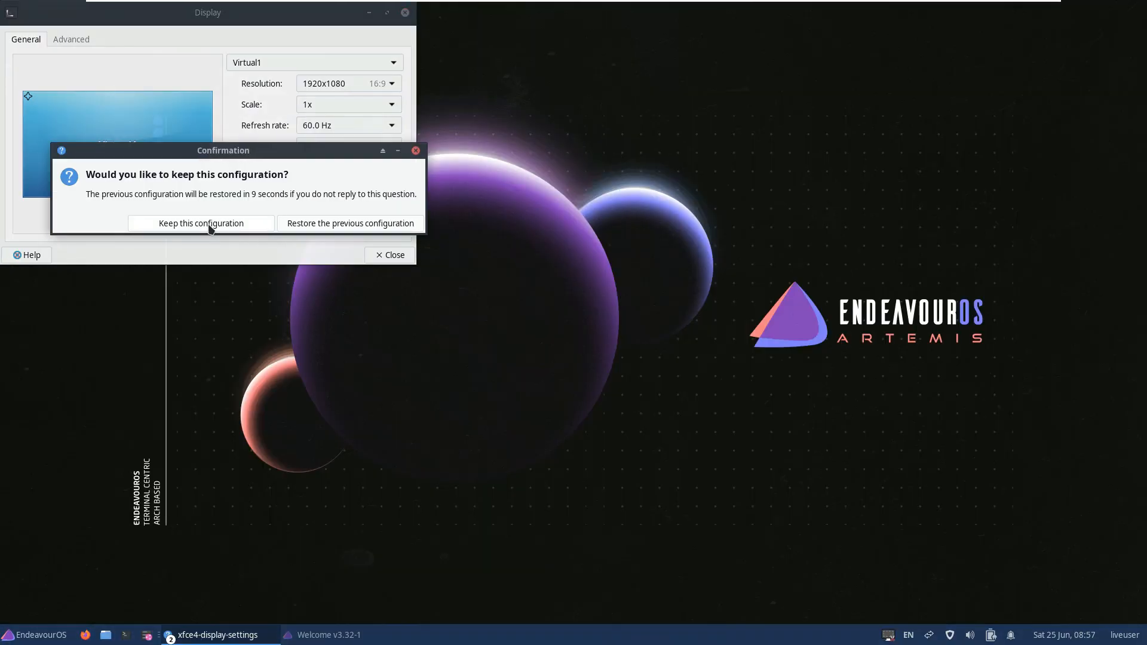
click(242, 224)
drag(271, 21, 653, 118)
click(747, 116)
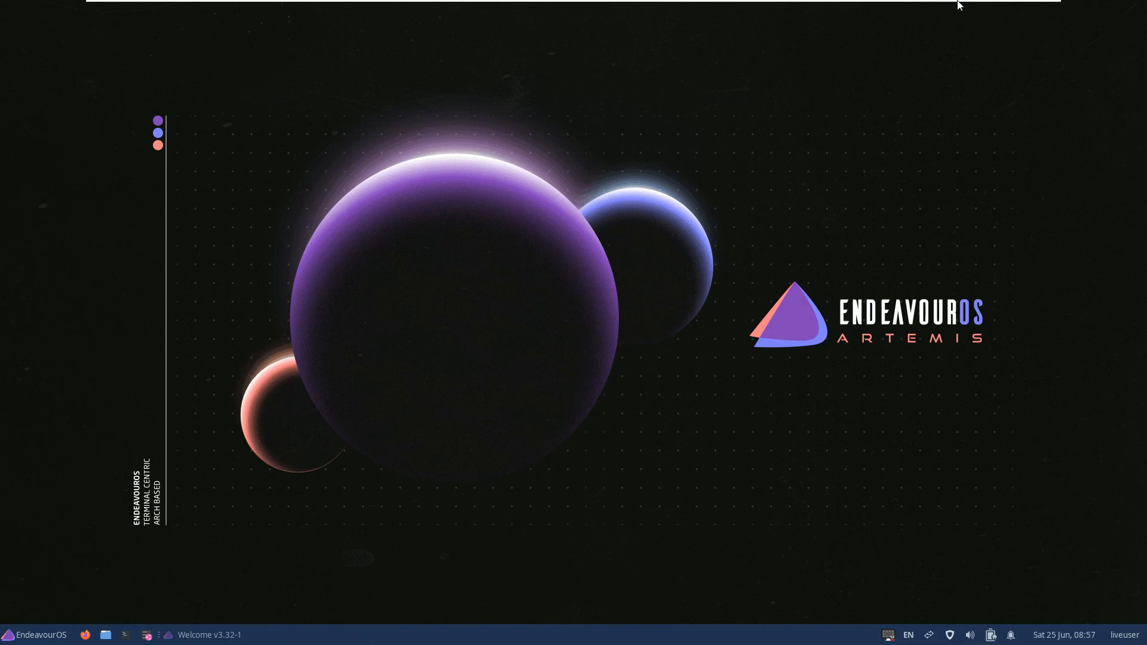
Bring the Welcome window to the middle of the desktop and start the installer with the Offline method.
mouse_move(965, 3)
click(226, 634)
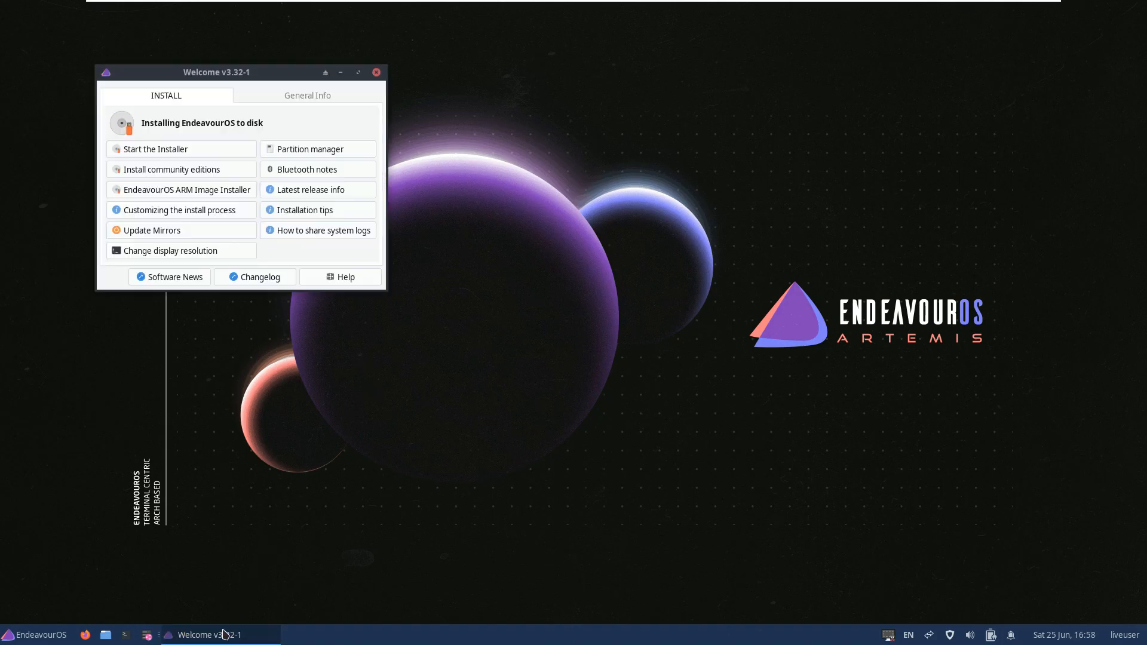
drag(254, 73, 588, 187)
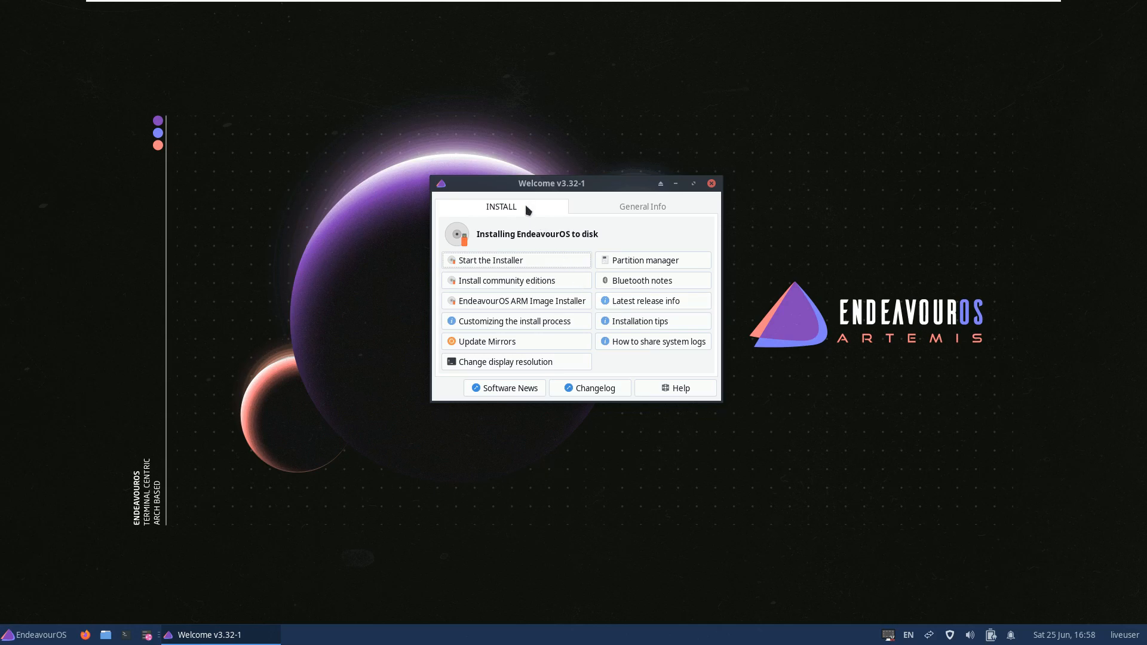
click(634, 209)
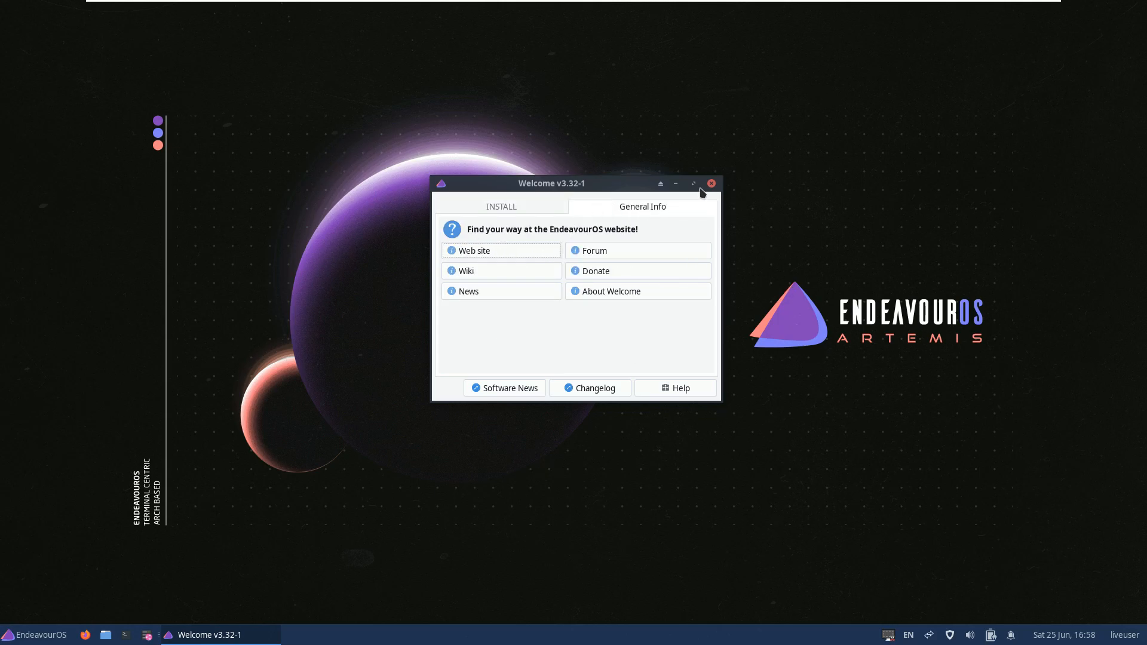
click(490, 203)
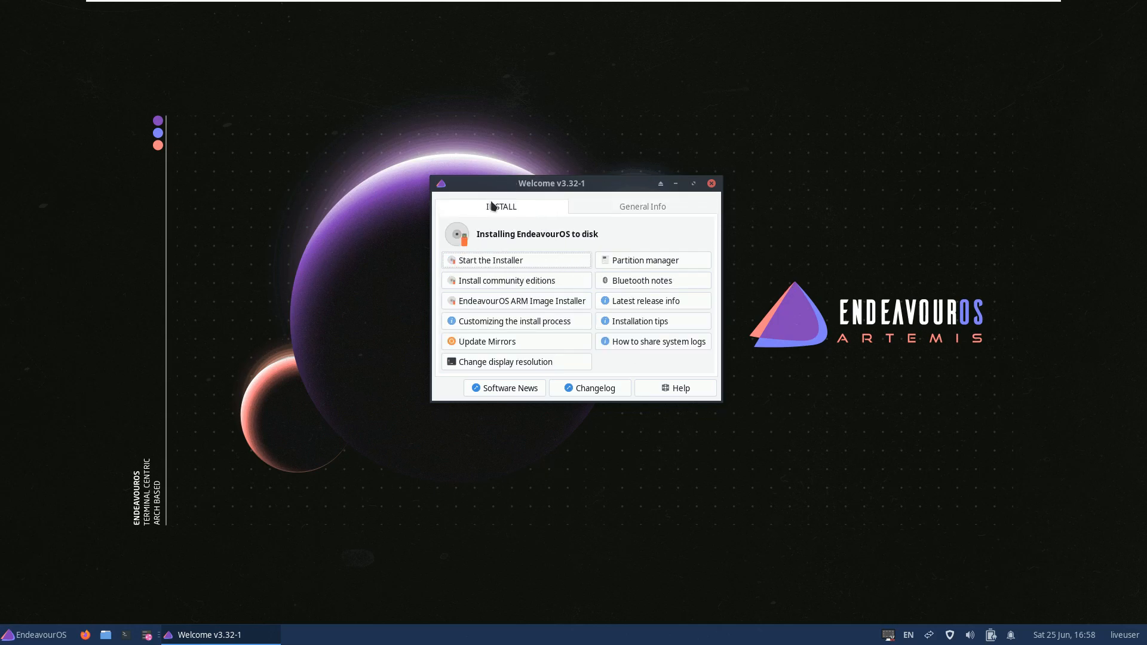
click(518, 261)
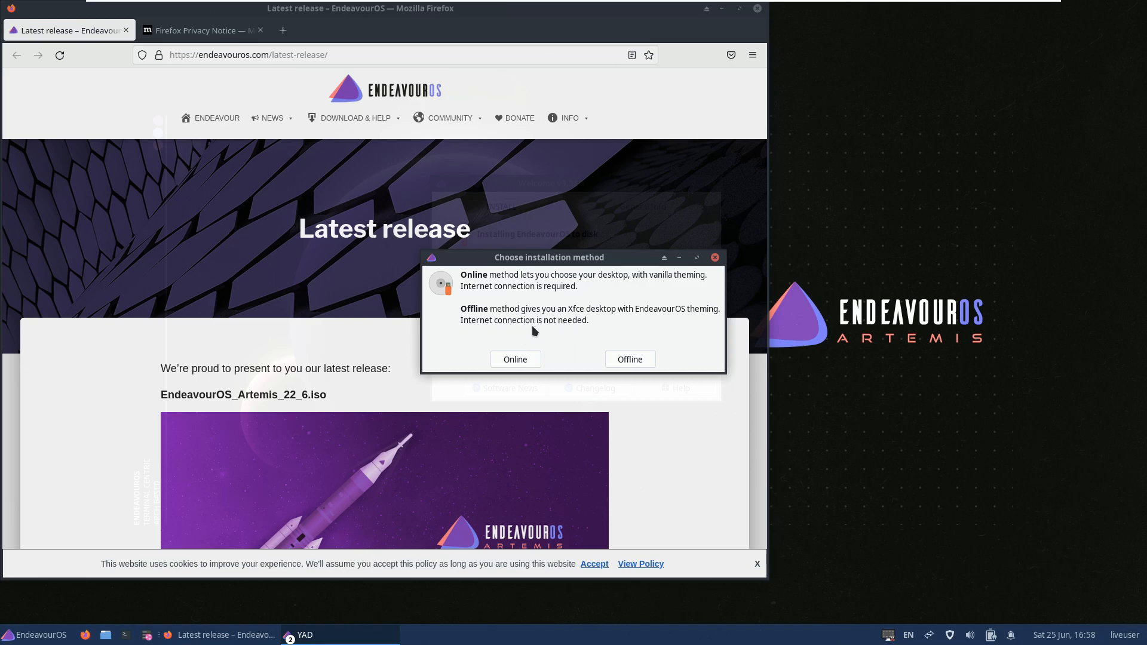
click(630, 360)
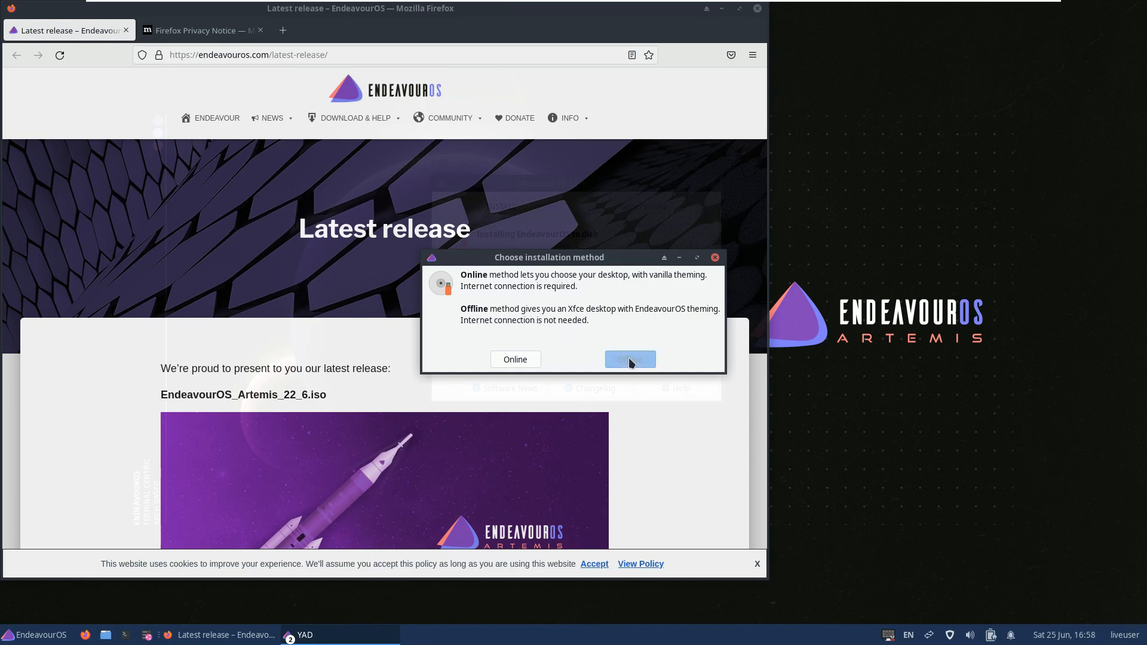
Maximize the browser window with the EndeavourOS Latest release page and close the Firefox Privacy Notice page.
drag(425, 33, 585, 56)
click(898, 32)
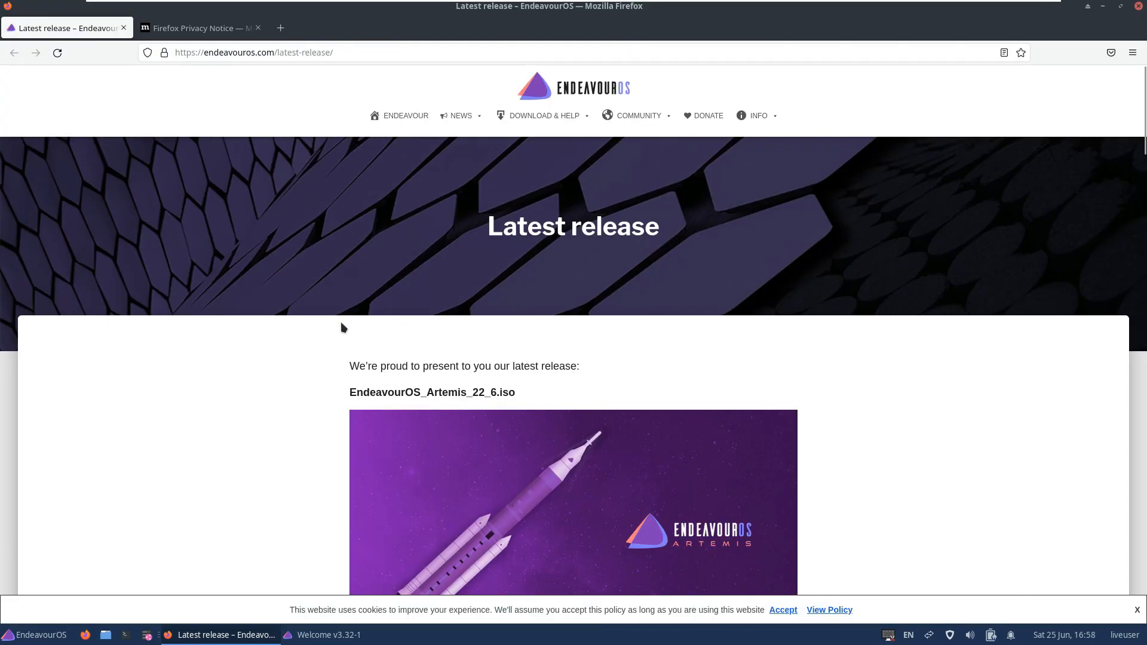
scroll(423, 373, down, 3)
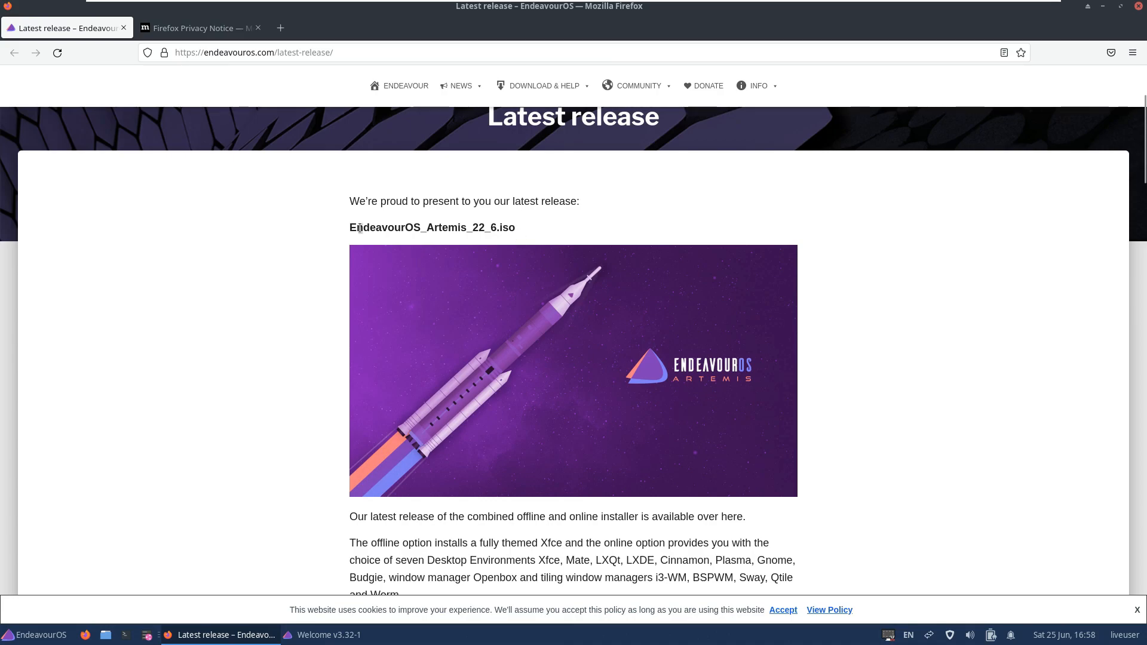
click(352, 53)
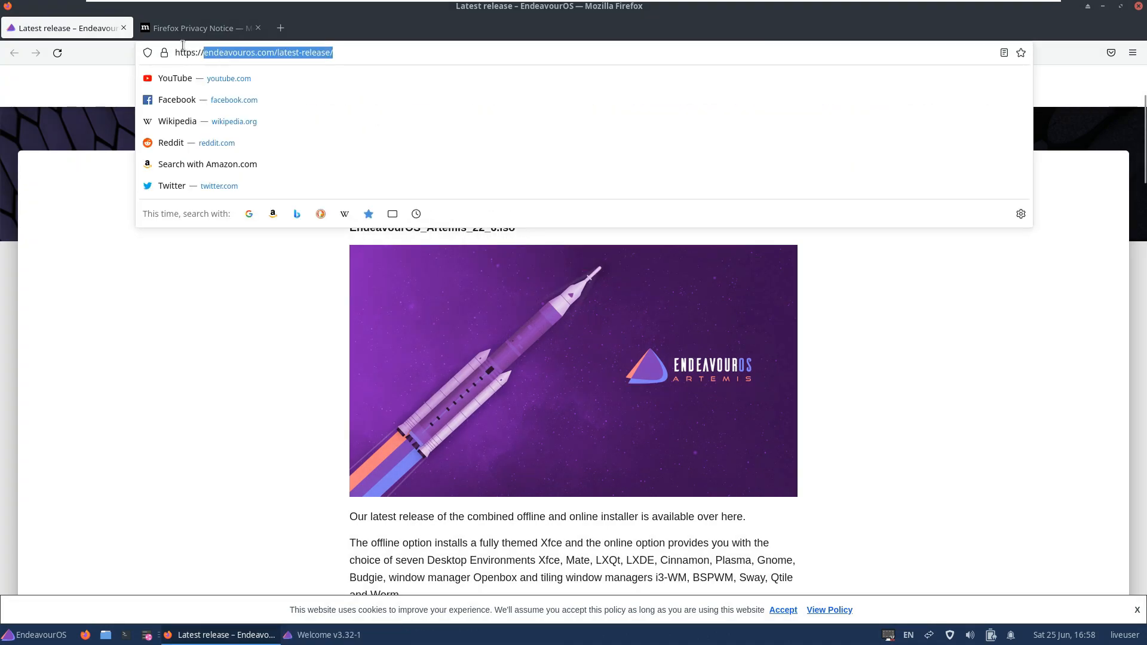
click(258, 28)
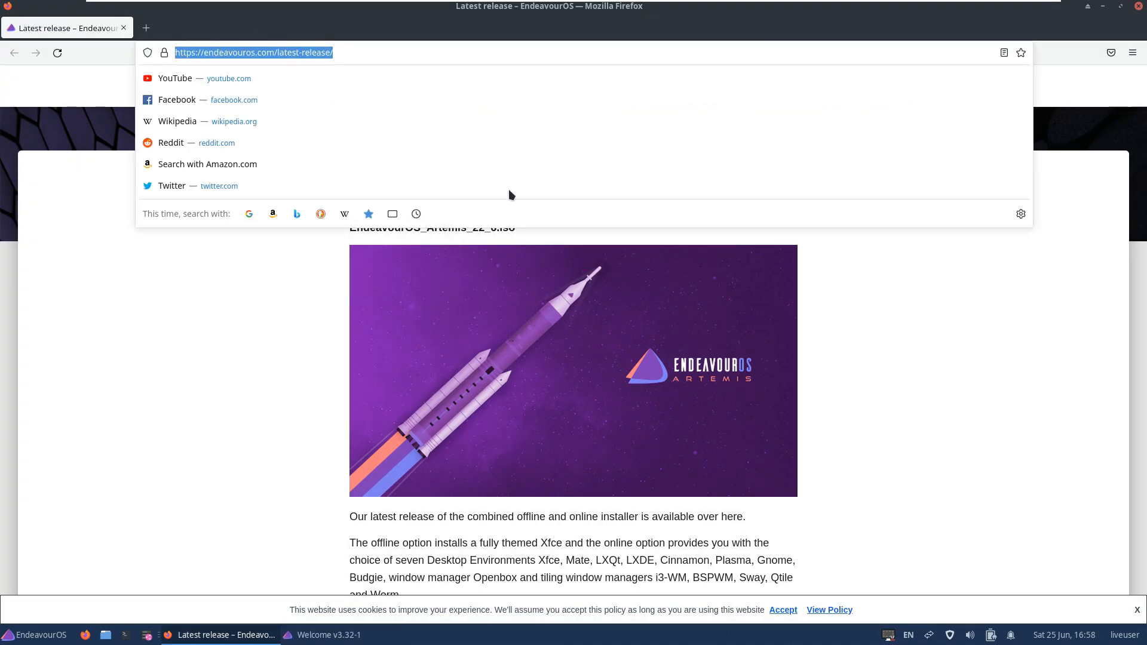
click(934, 365)
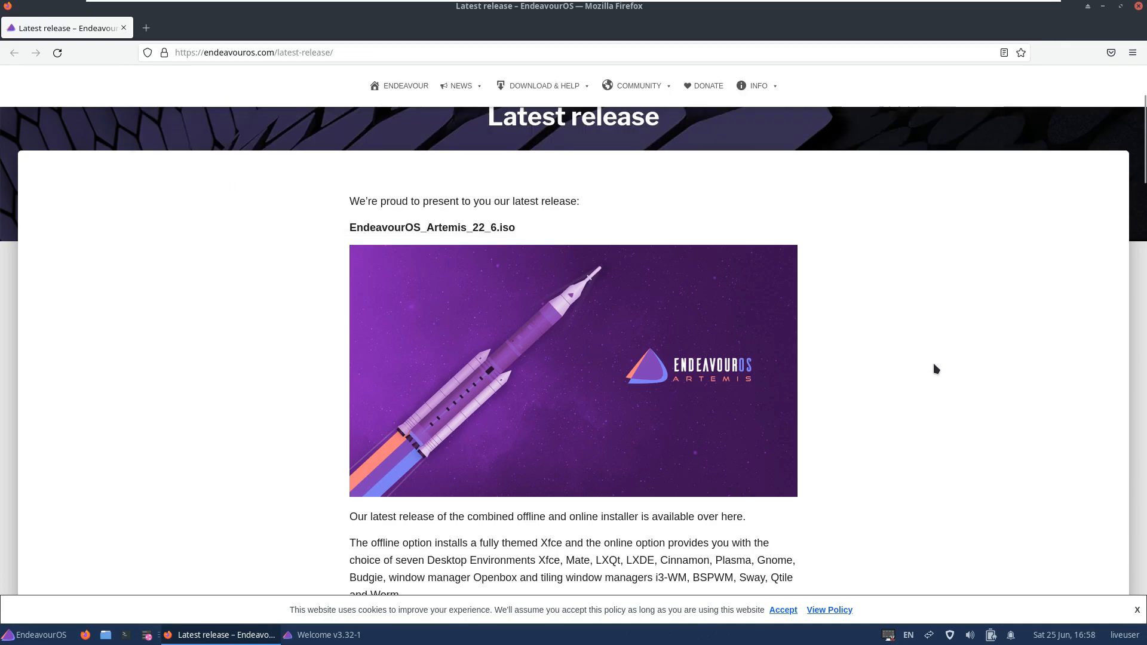
Check the version in the About Mozilla Firefox window, minimizing the installer and closing the About window.
click(1132, 53)
click(1009, 411)
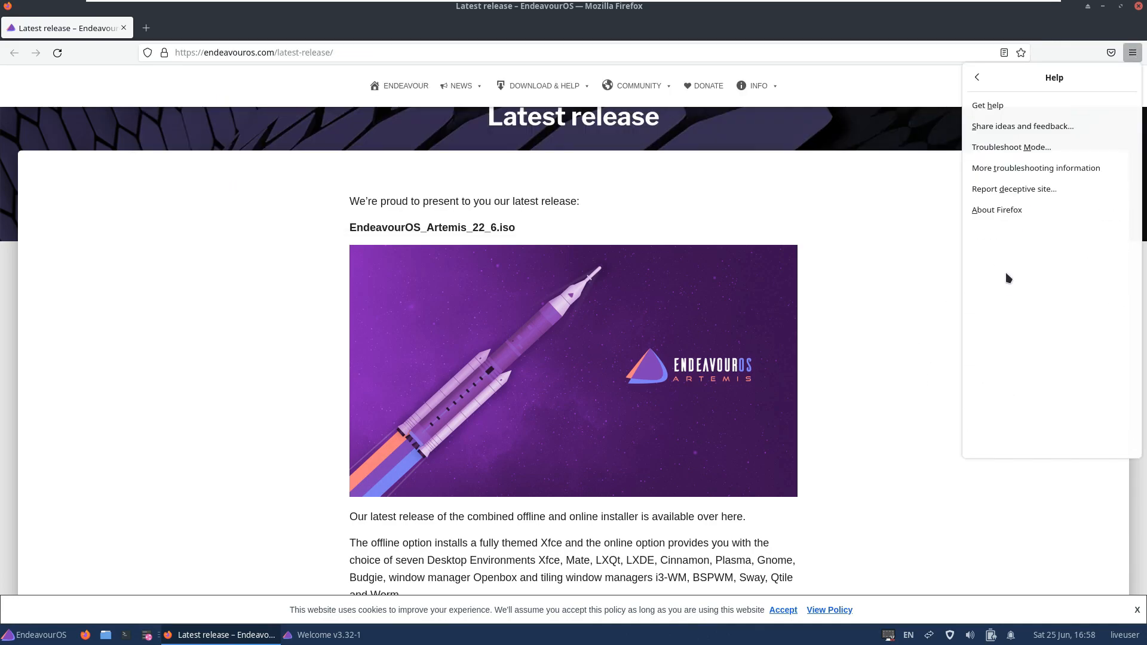
click(1006, 213)
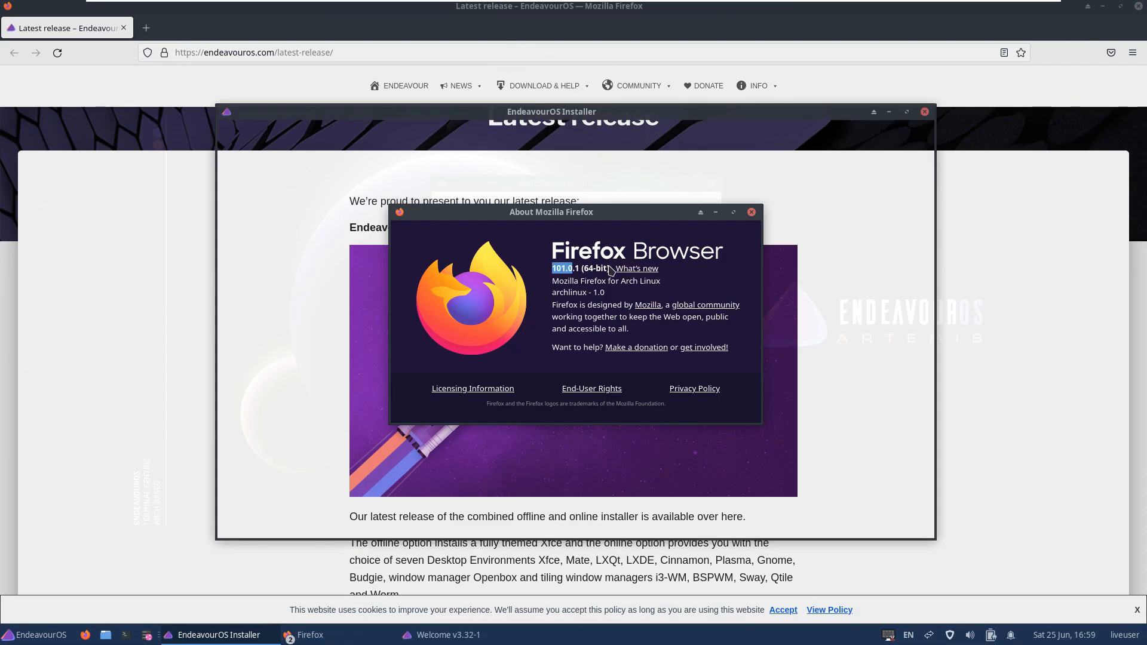
click(889, 112)
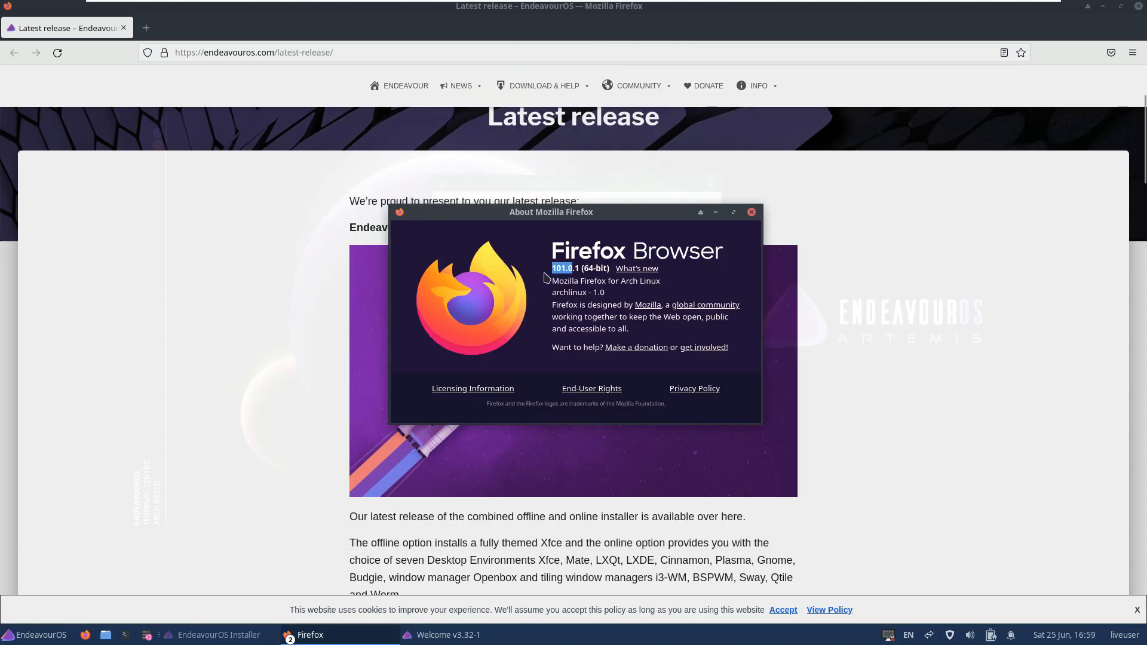
click(751, 212)
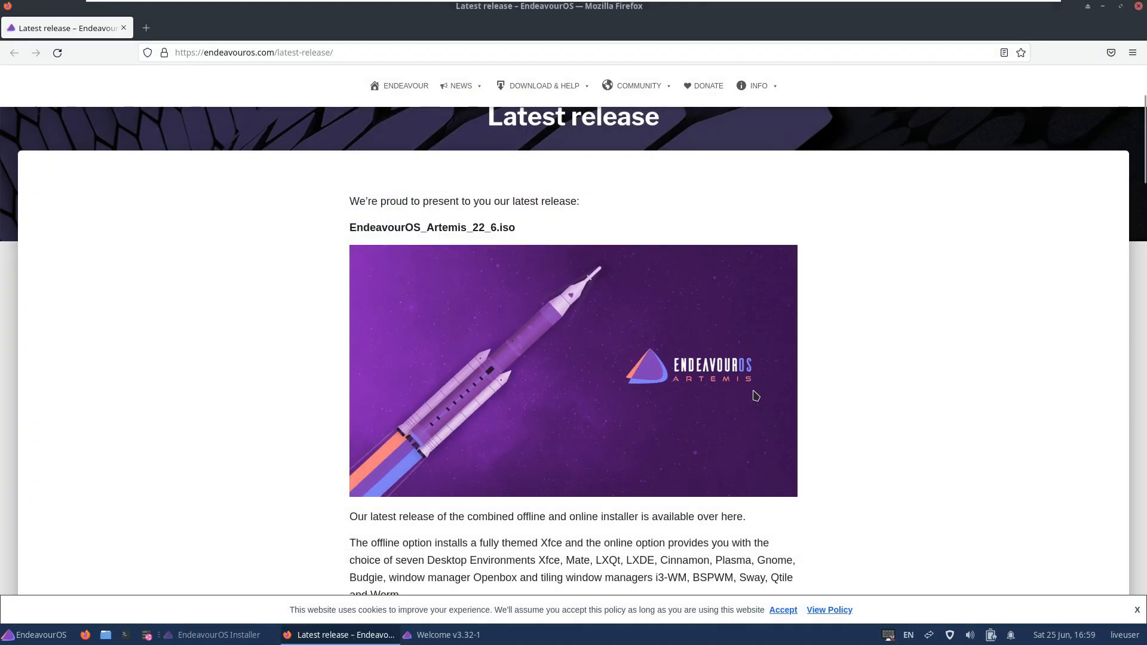
Examine the Latest release page for the ISO name, the shipped component versions, and the new features and fixes.
scroll(737, 429, down, 3)
drag(516, 145, 355, 144)
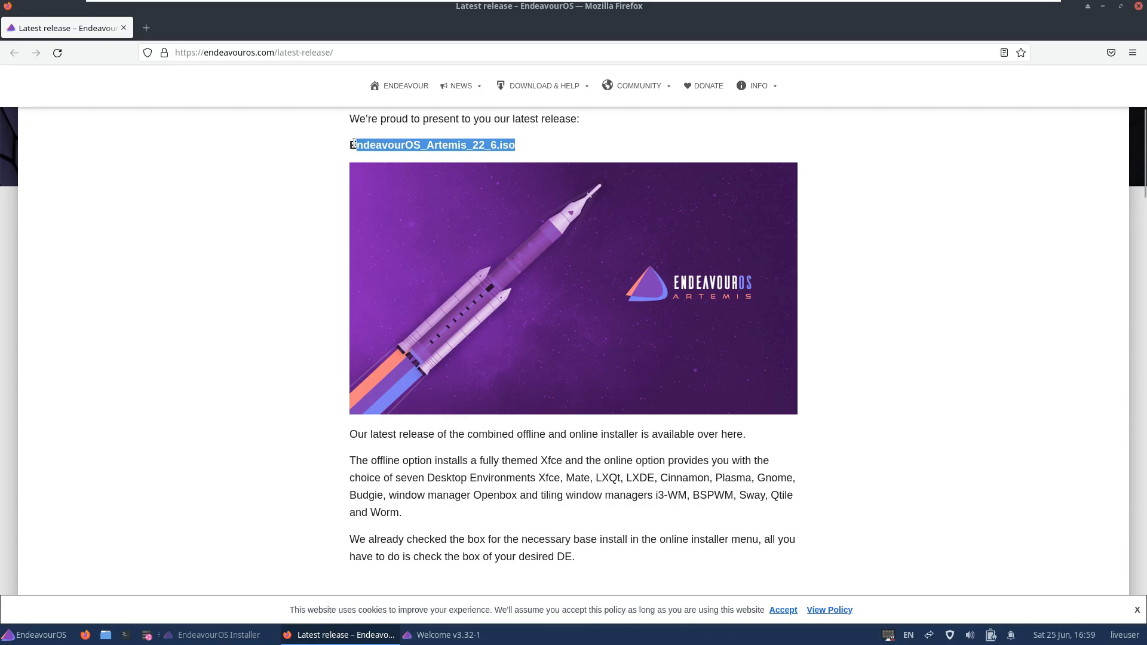
scroll(600, 320, down, 12)
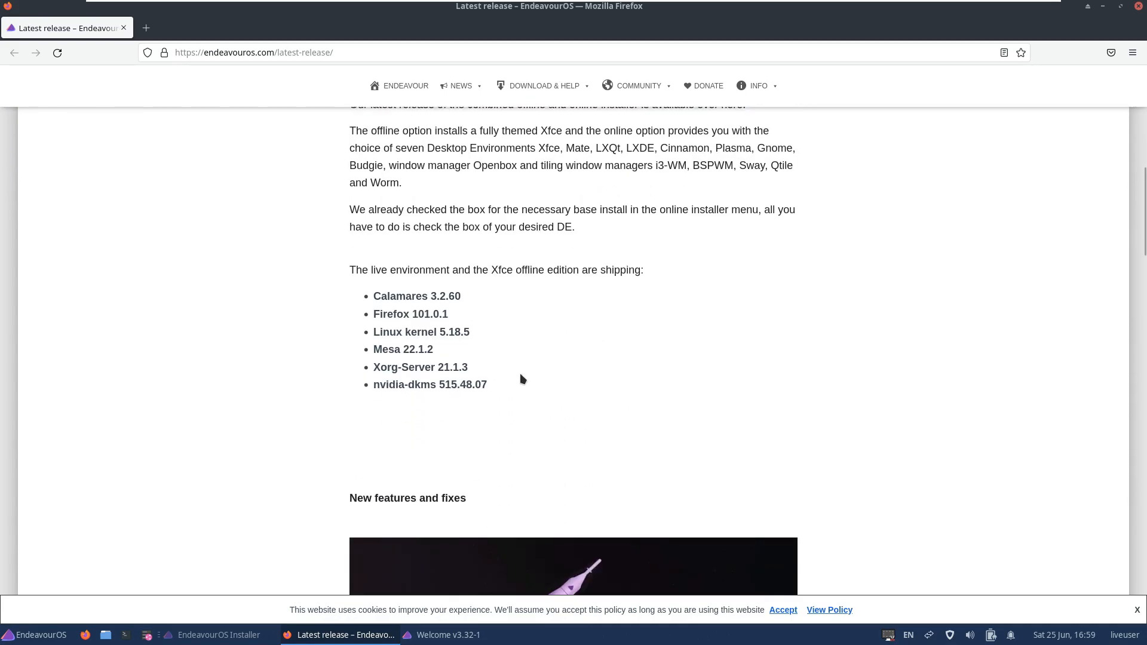
drag(487, 387, 375, 298)
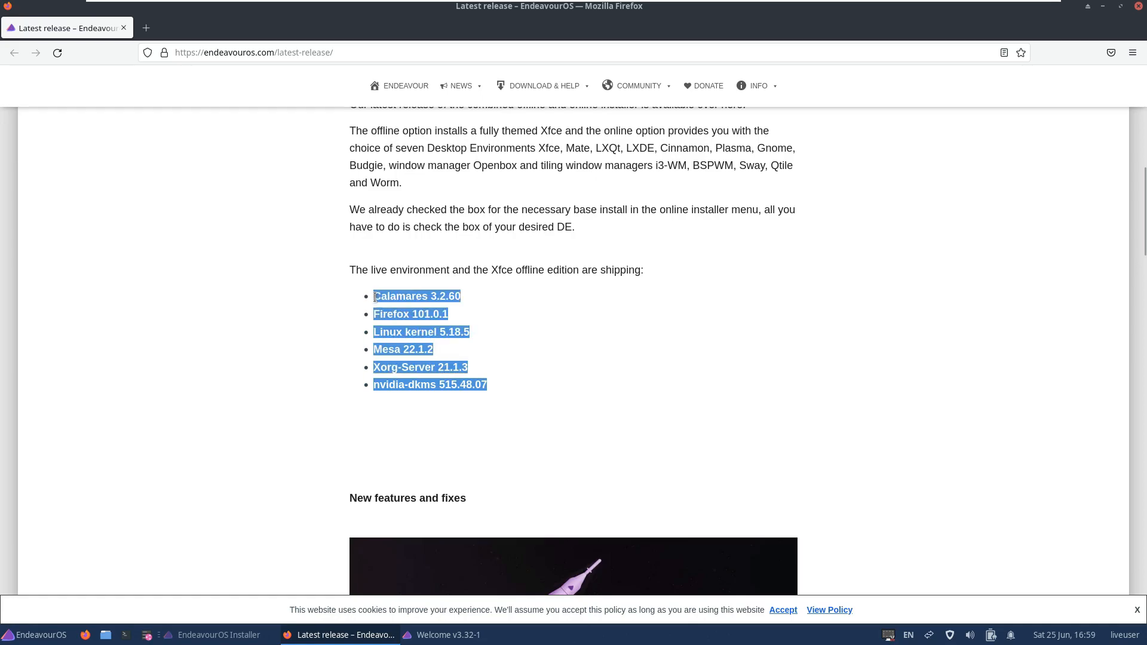
scroll(678, 350, down, 12)
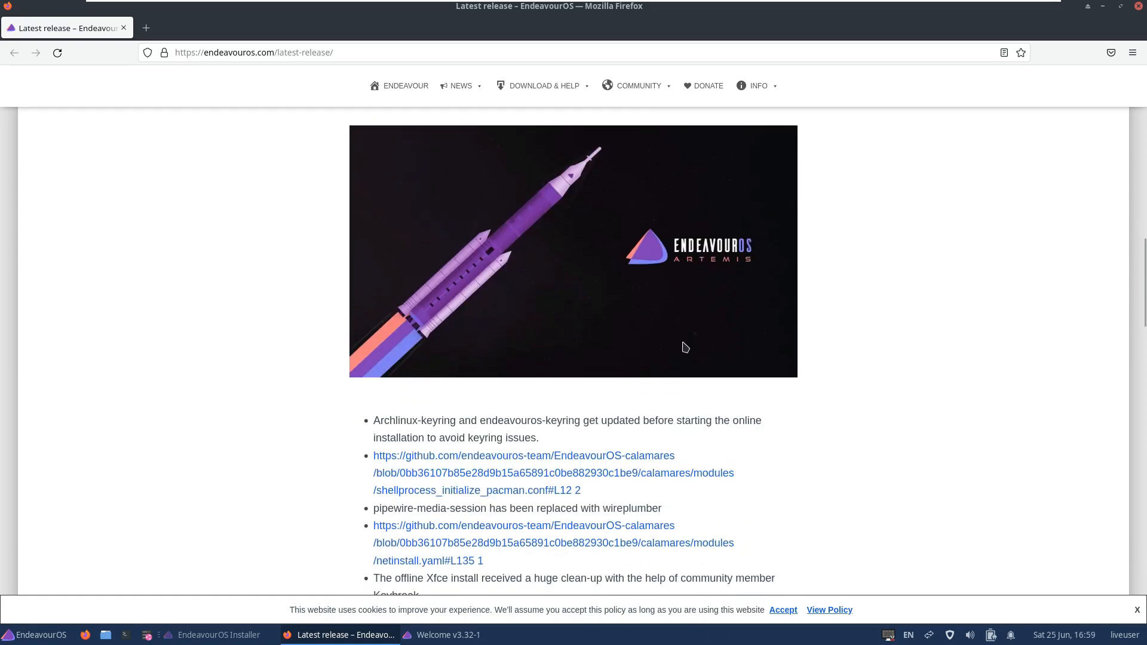
scroll(471, 360, down, 5)
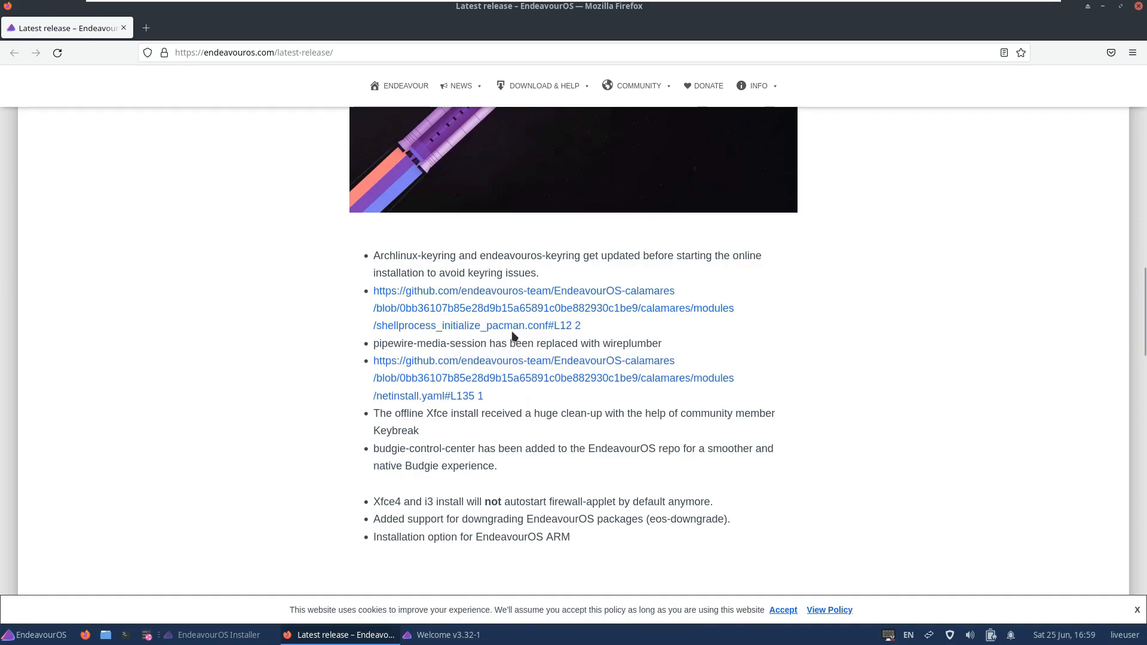
scroll(655, 489, up, 20)
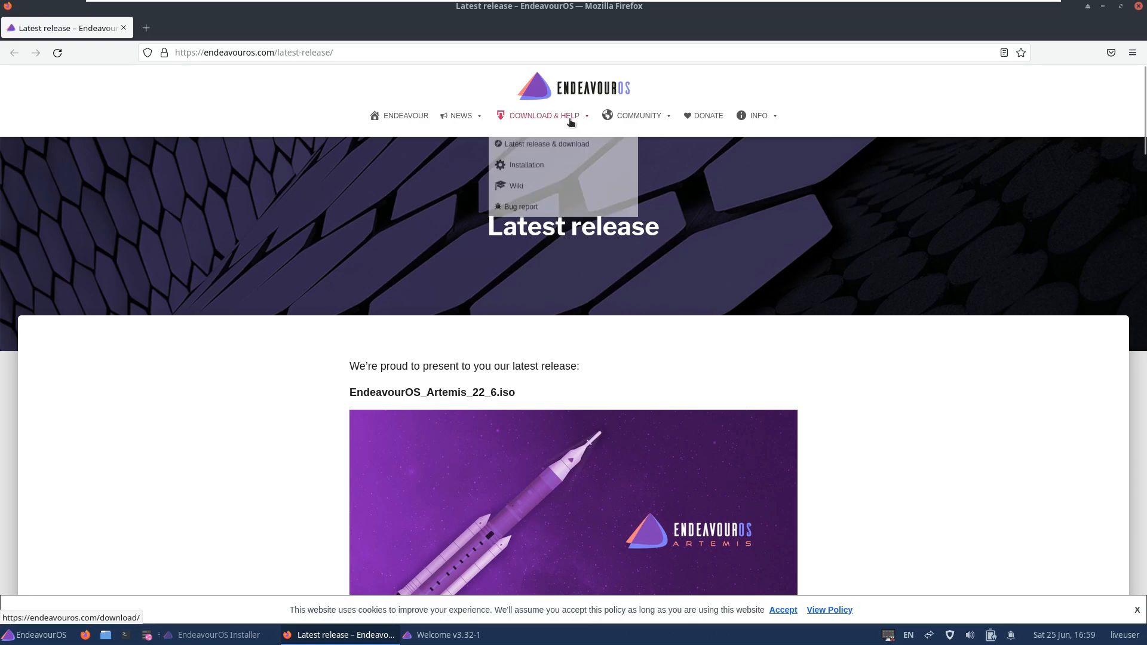
Reopen the Latest release page from the Download & Help page and review its new features and fixes.
click(566, 121)
scroll(581, 224, down, 1)
click(372, 359)
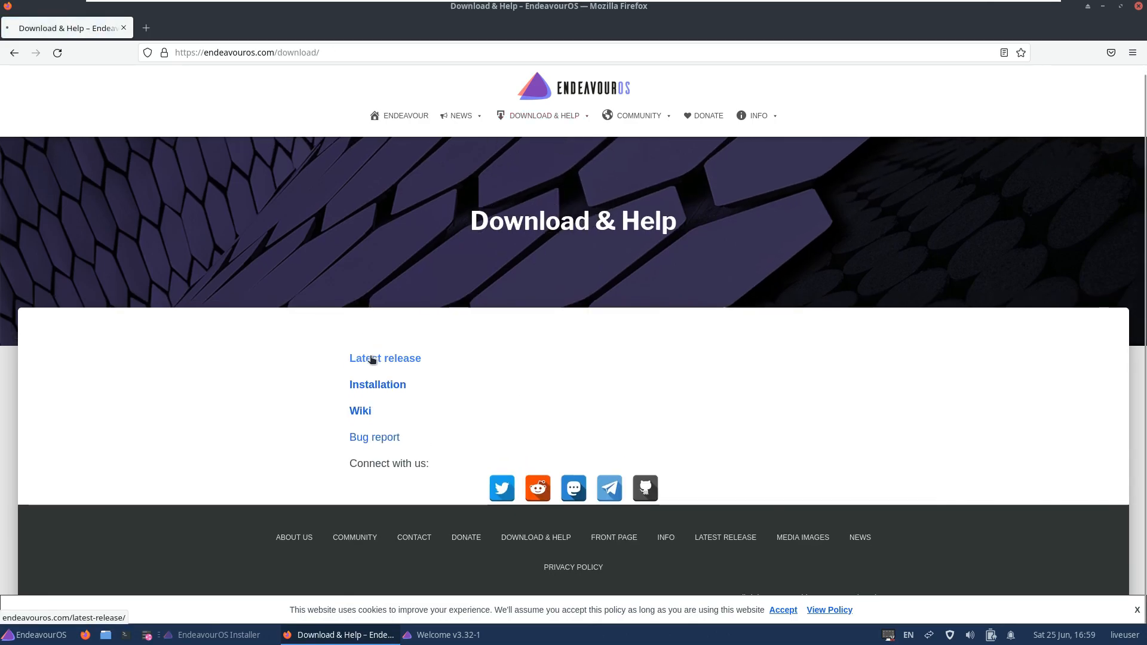
scroll(372, 355, down, 5)
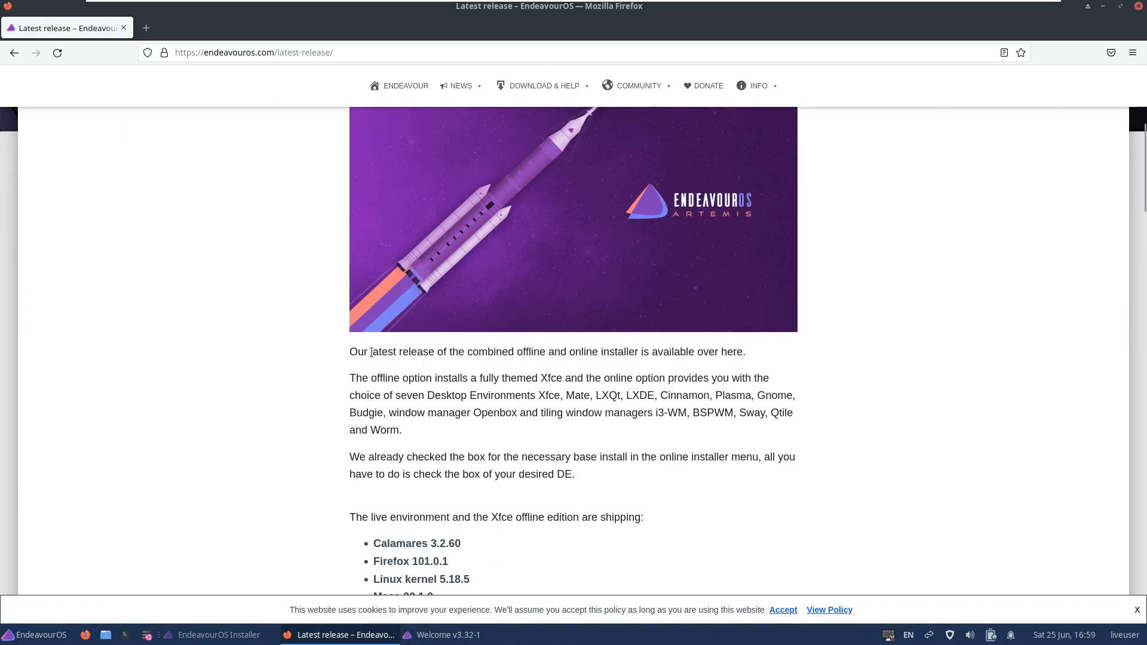
scroll(476, 250, up, 5)
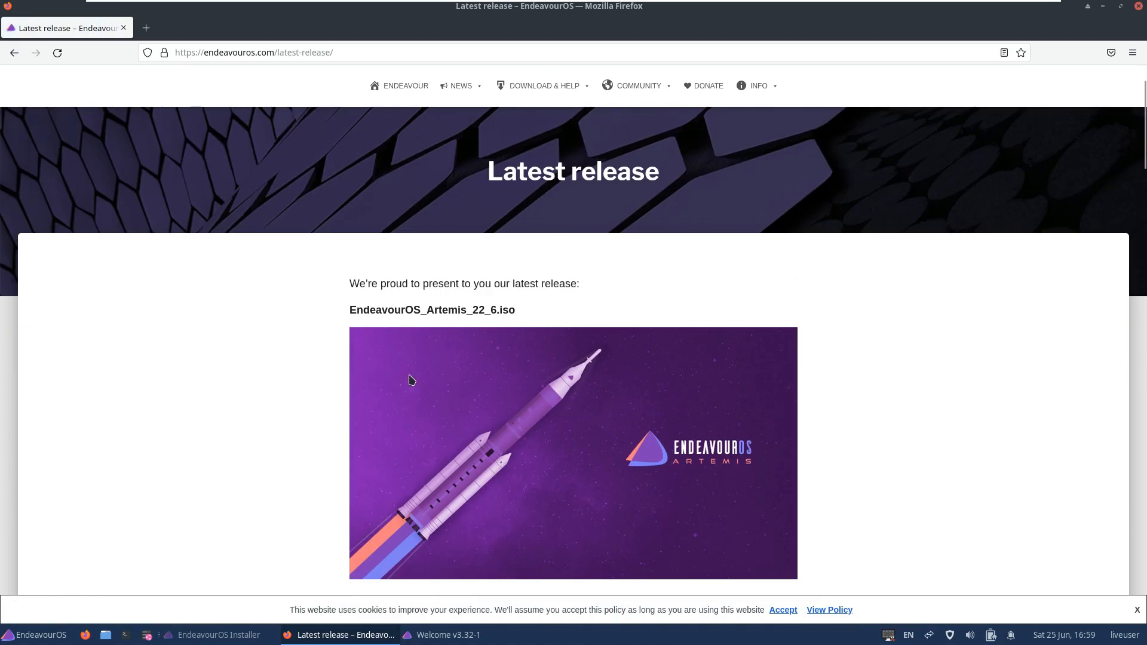
scroll(417, 385, down, 10)
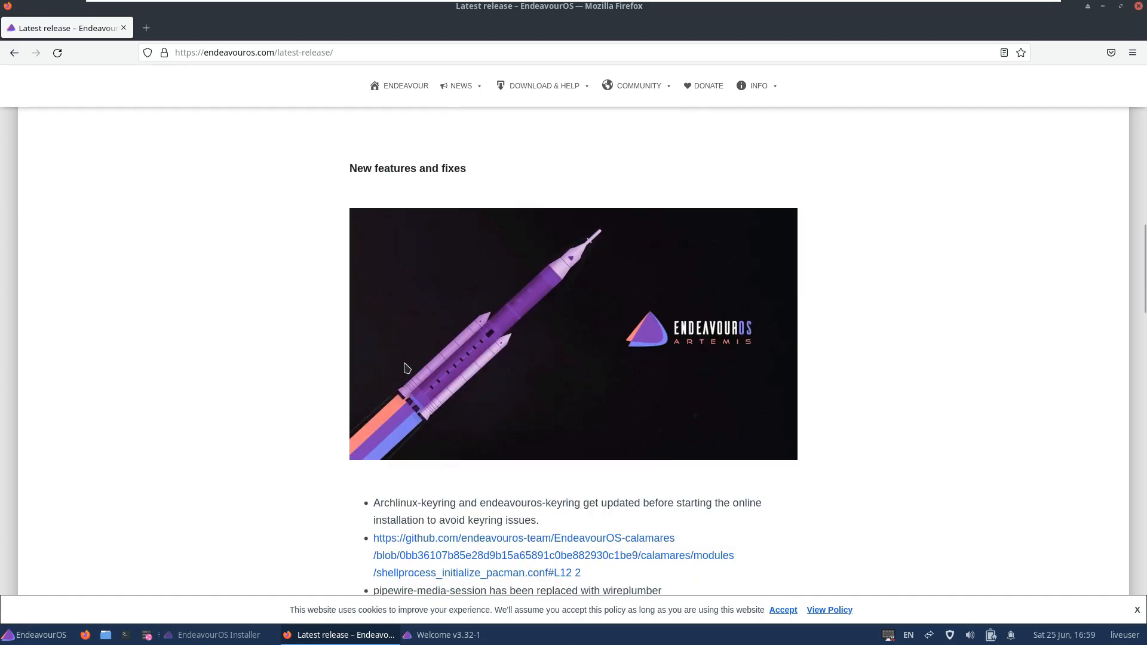
scroll(405, 366, down, 5)
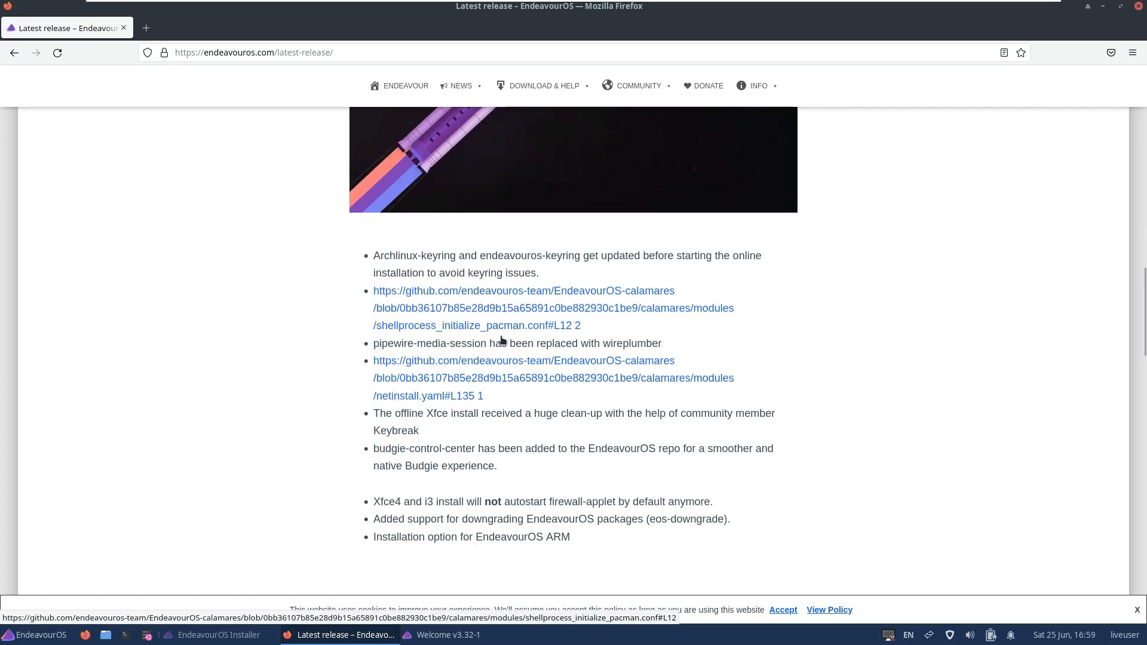
Examine the download mirror table, the ISO checking instructions and the signing key details on the Latest release page.
scroll(453, 466, down, 8)
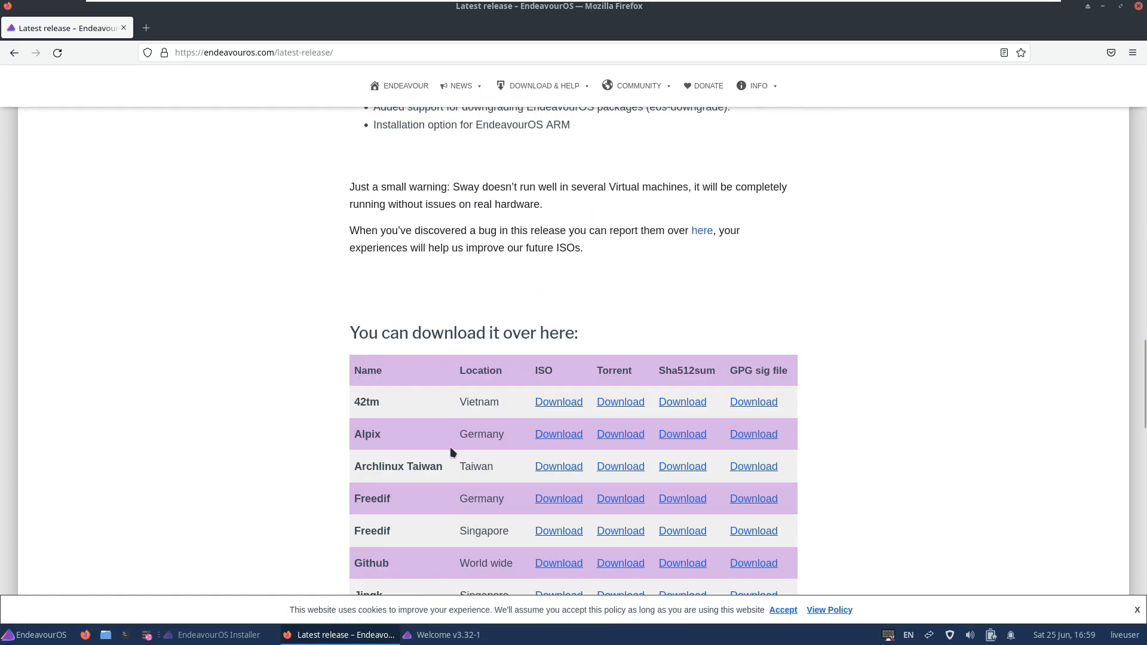
scroll(448, 429, down, 5)
scroll(447, 430, up, 2)
scroll(448, 429, down, 2)
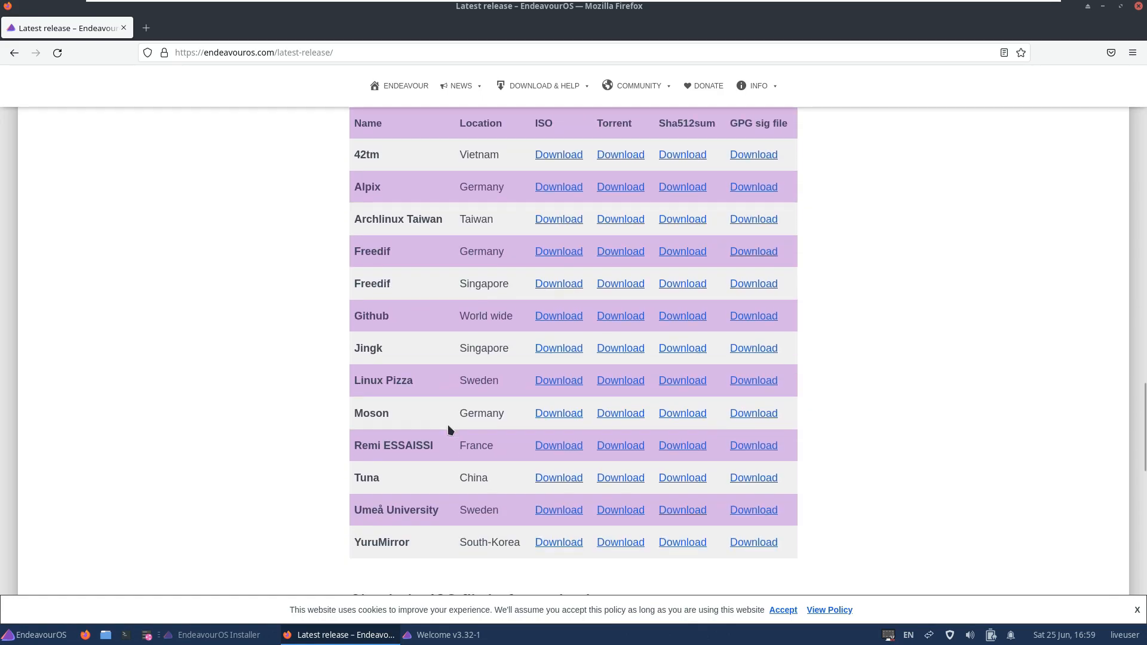
scroll(504, 478, up, 2)
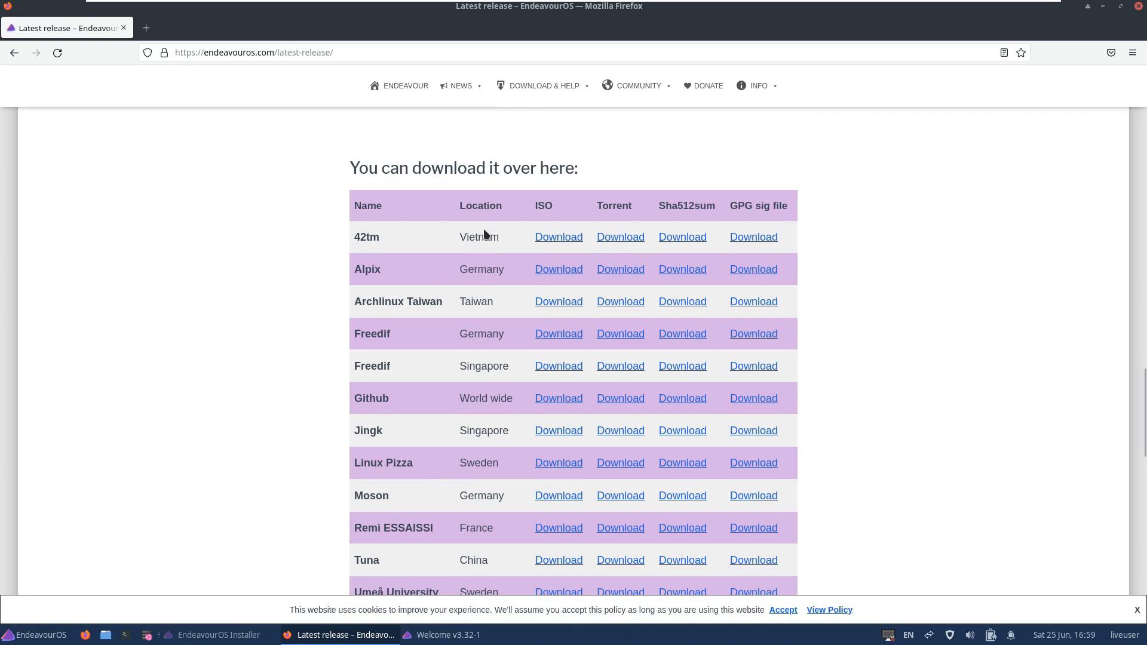
scroll(478, 460, down, 15)
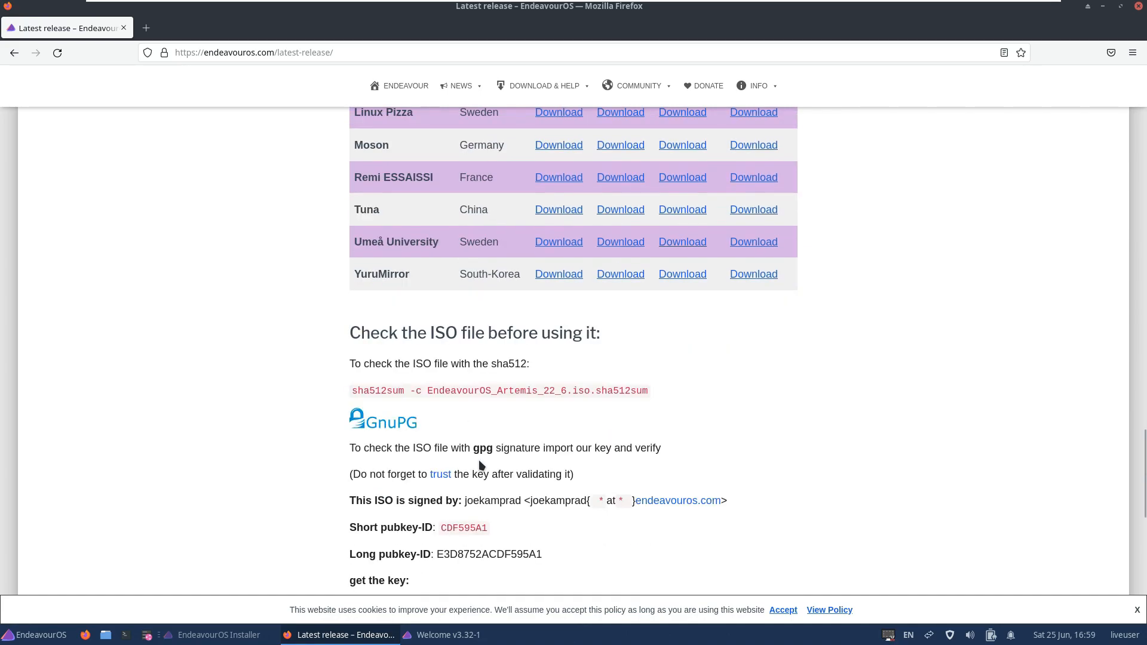
scroll(478, 460, down, 5)
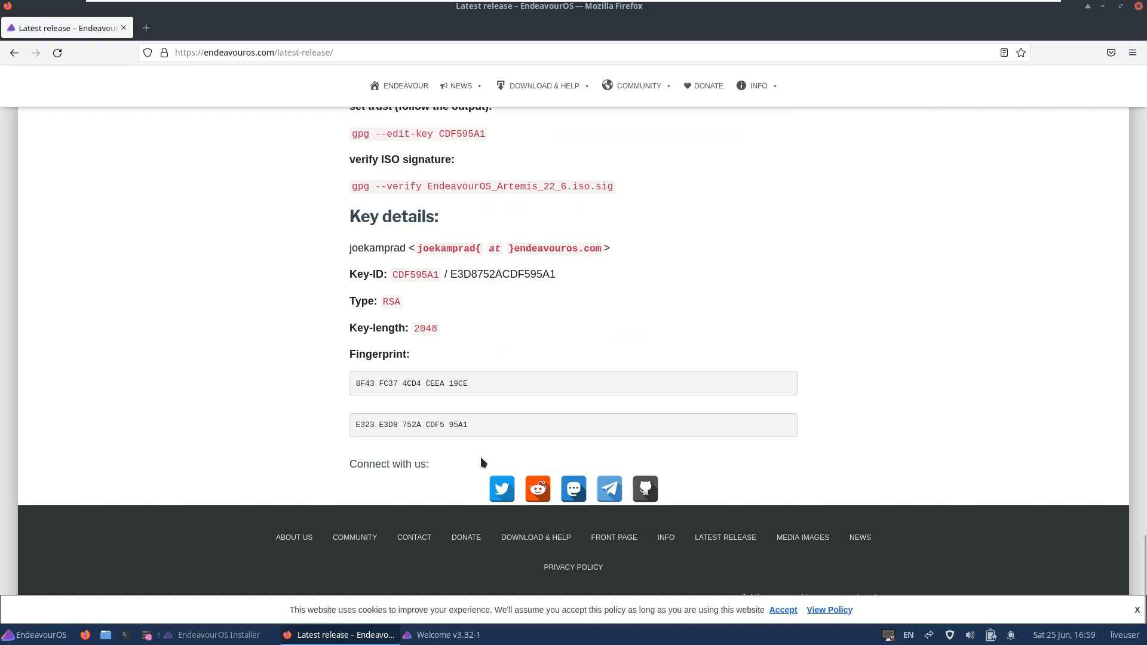
scroll(482, 460, up, 10)
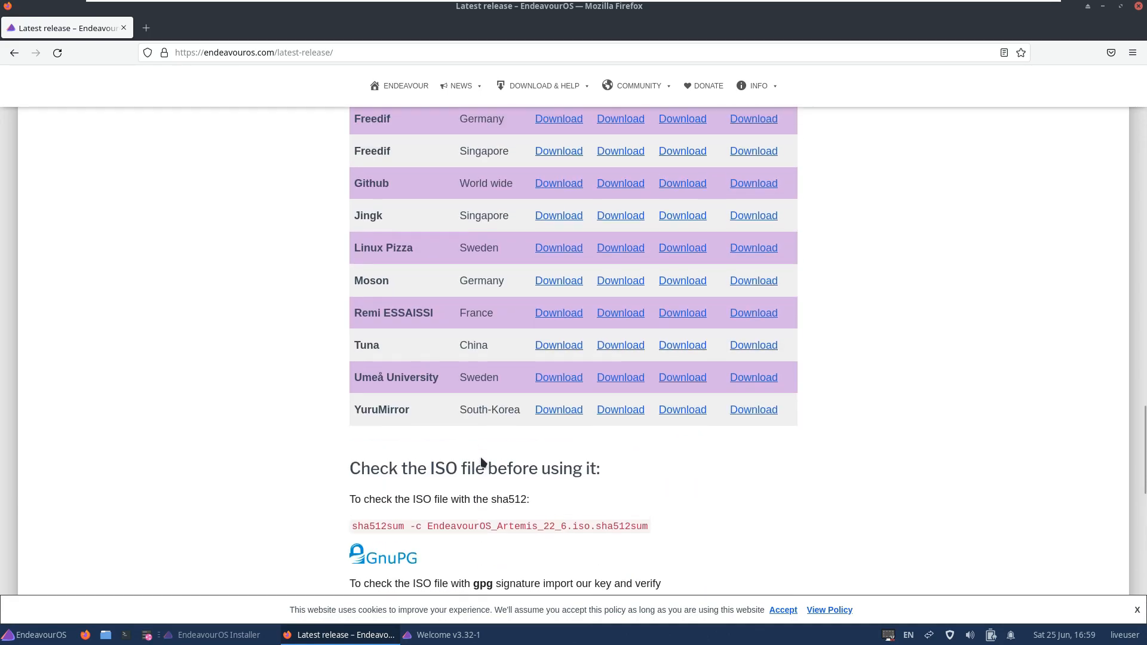
scroll(481, 461, up, 5)
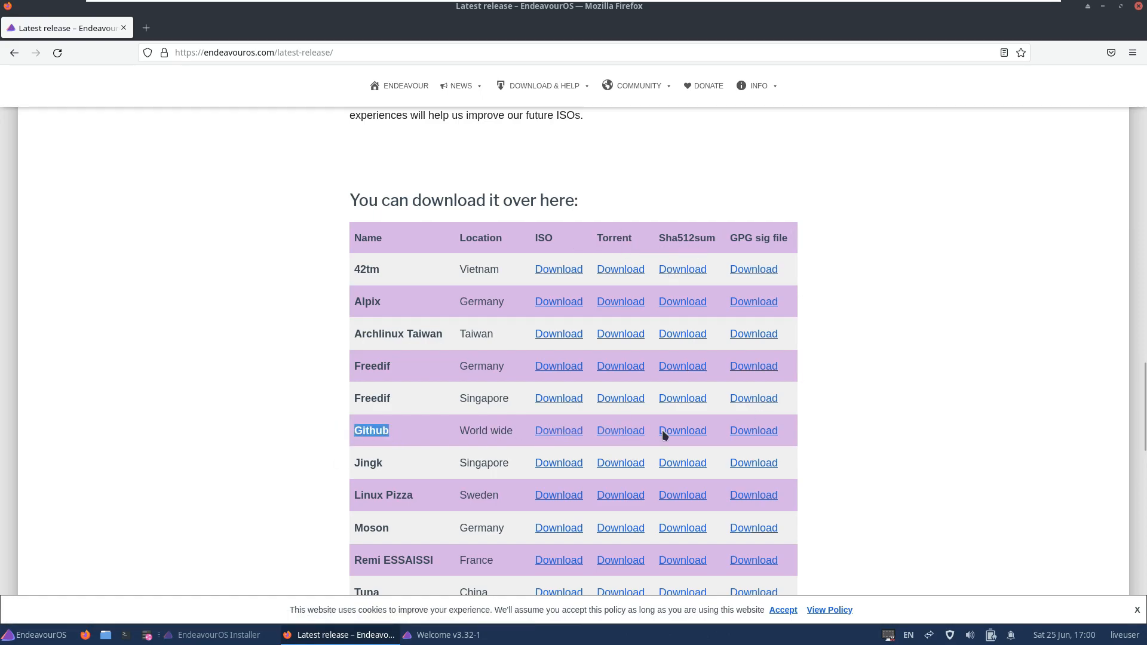
Start downloading the ISO from the Github mirror, view all downloads, and close the Library window.
click(552, 437)
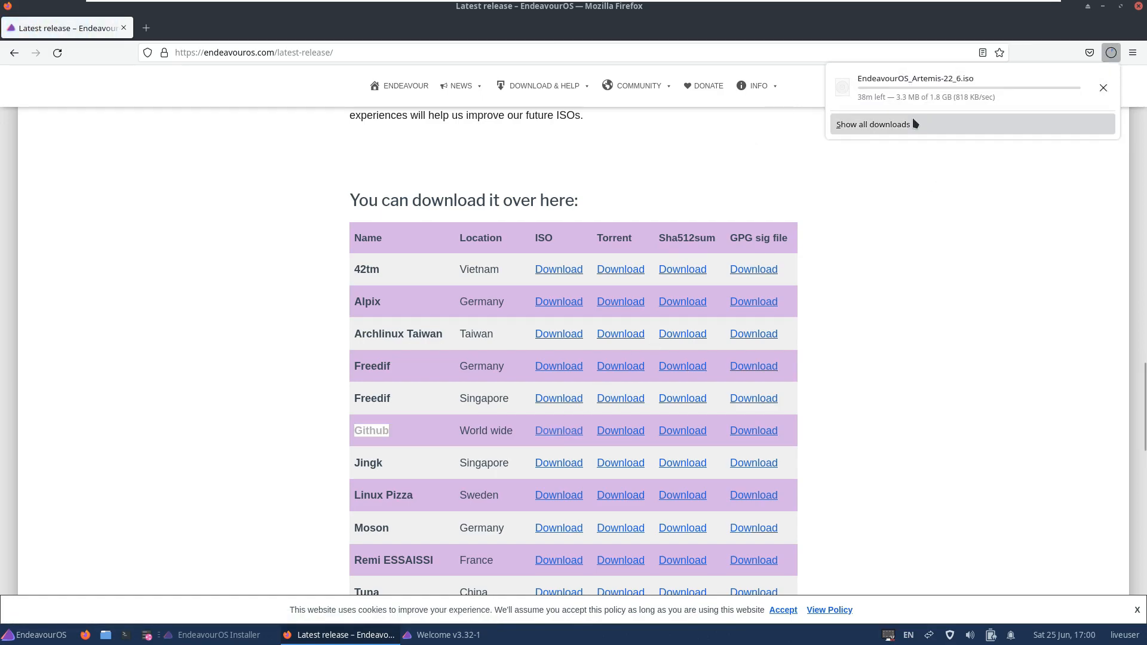
click(899, 128)
key(ctrl+shift+y)
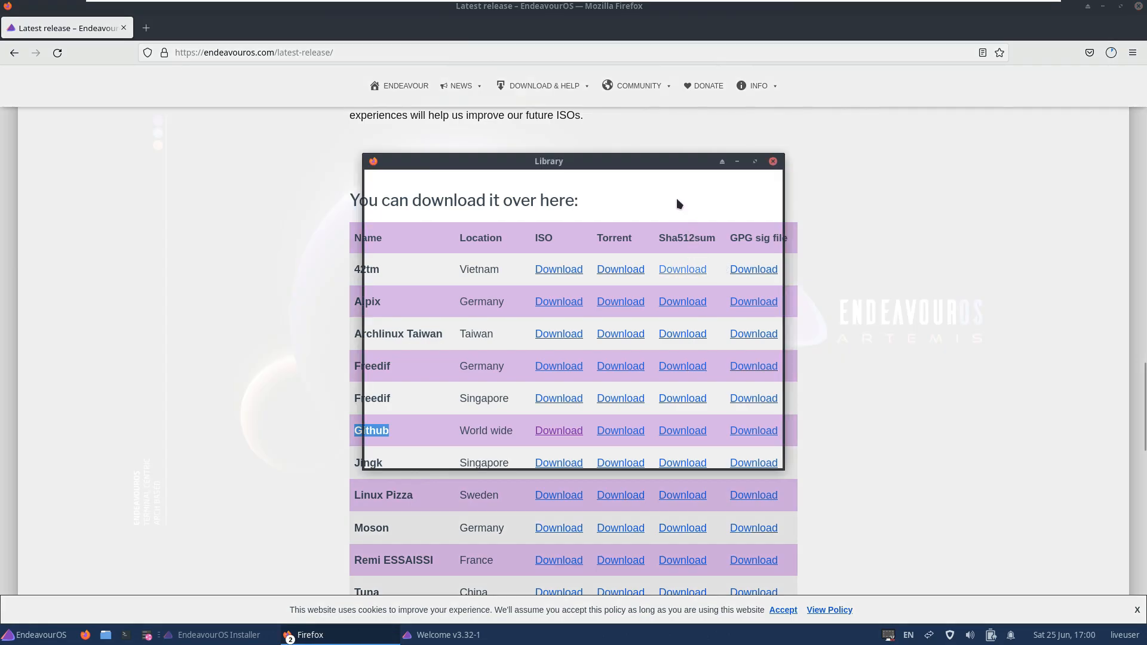
click(772, 161)
Go to the 9to5Linux YouTube channel at youtube.com/9to5linux.
click(479, 57)
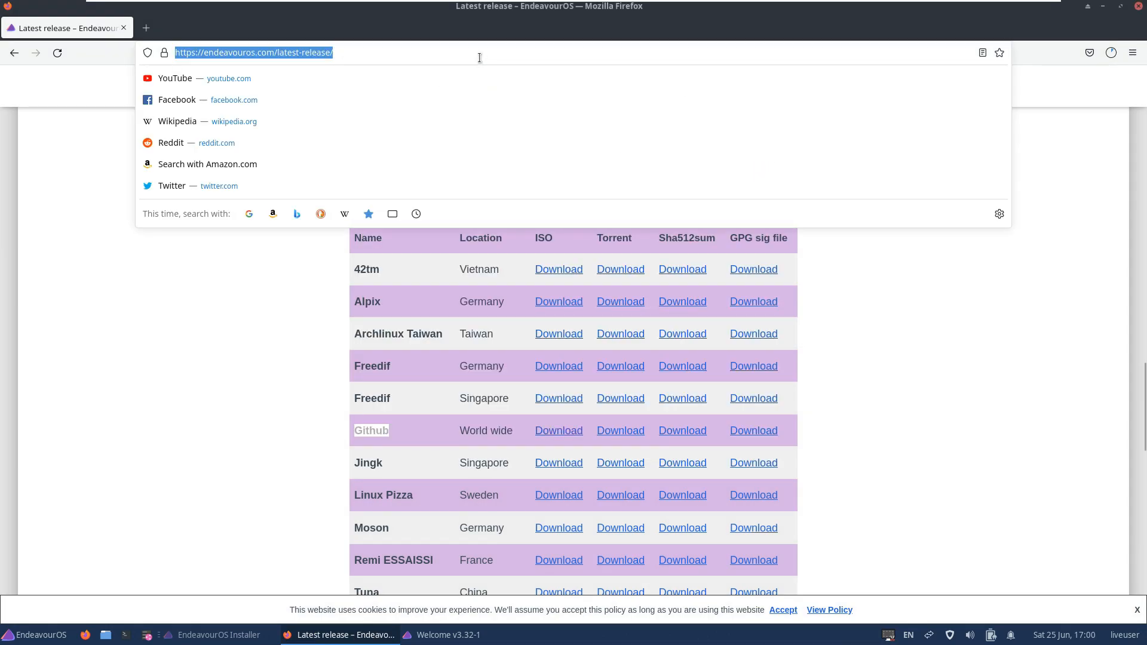
text(youtube)
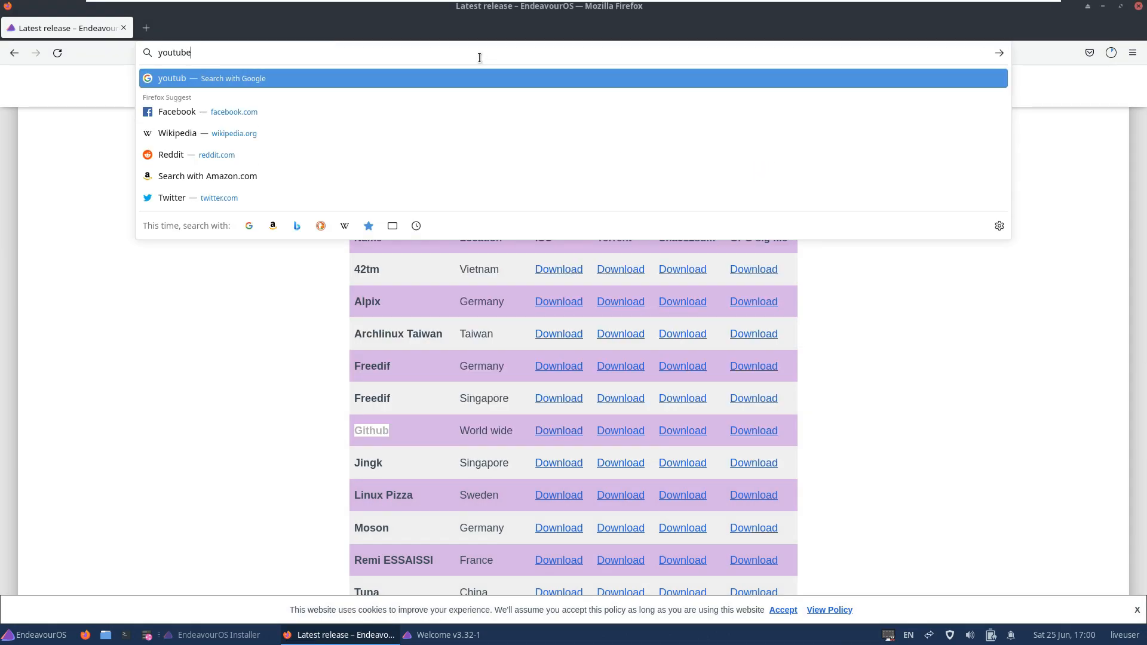
text(.com/9to5linux)
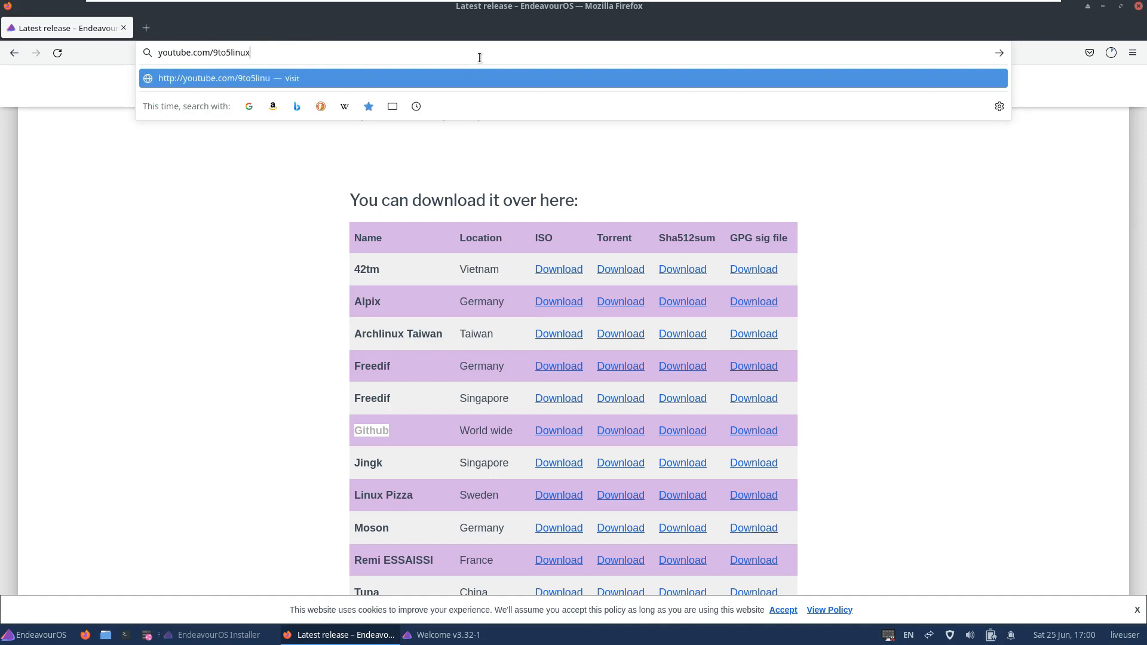
key(Return)
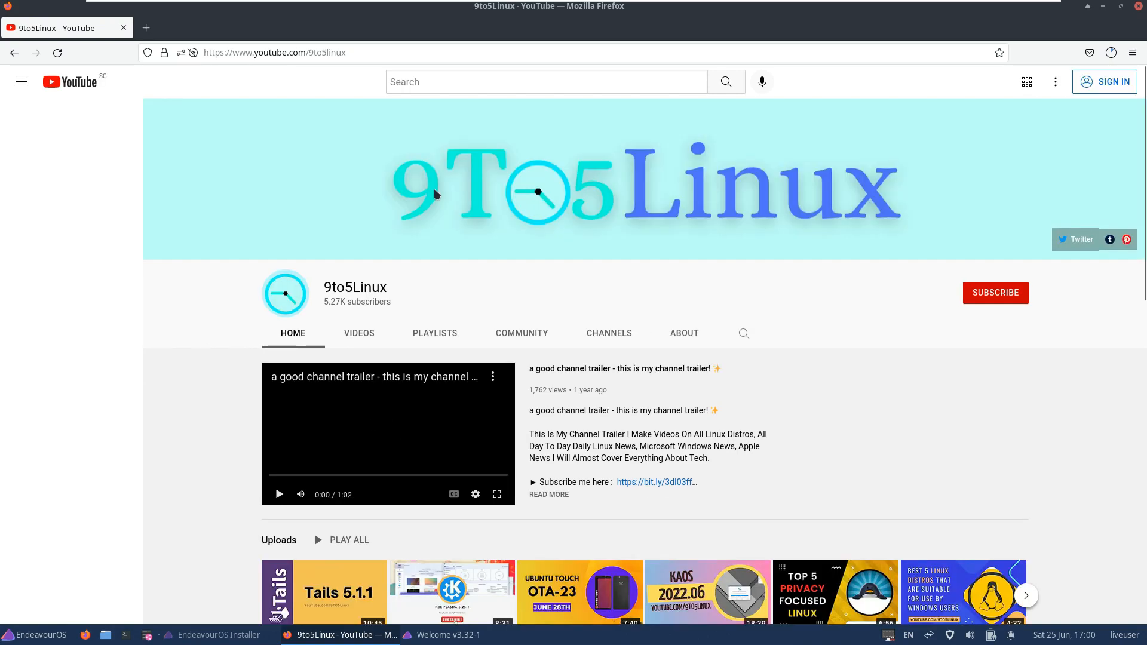
Try to subscribe to the 9to5Linux channel, dismiss the sign-in prompt, and search the channel for "endeavour".
click(995, 292)
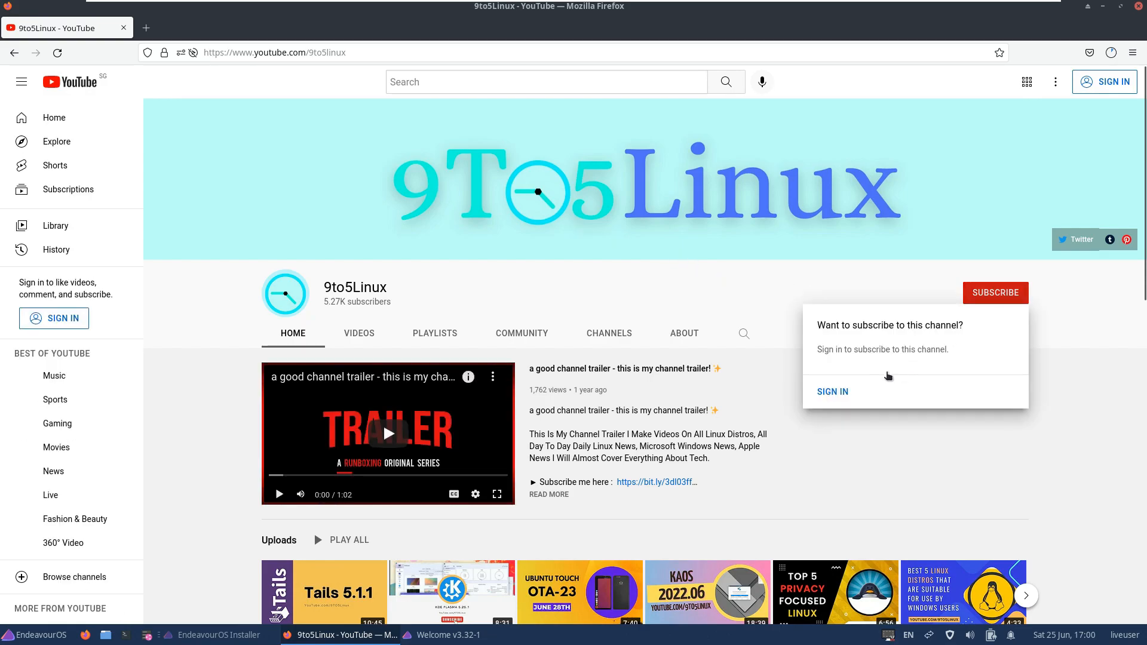
click(743, 333)
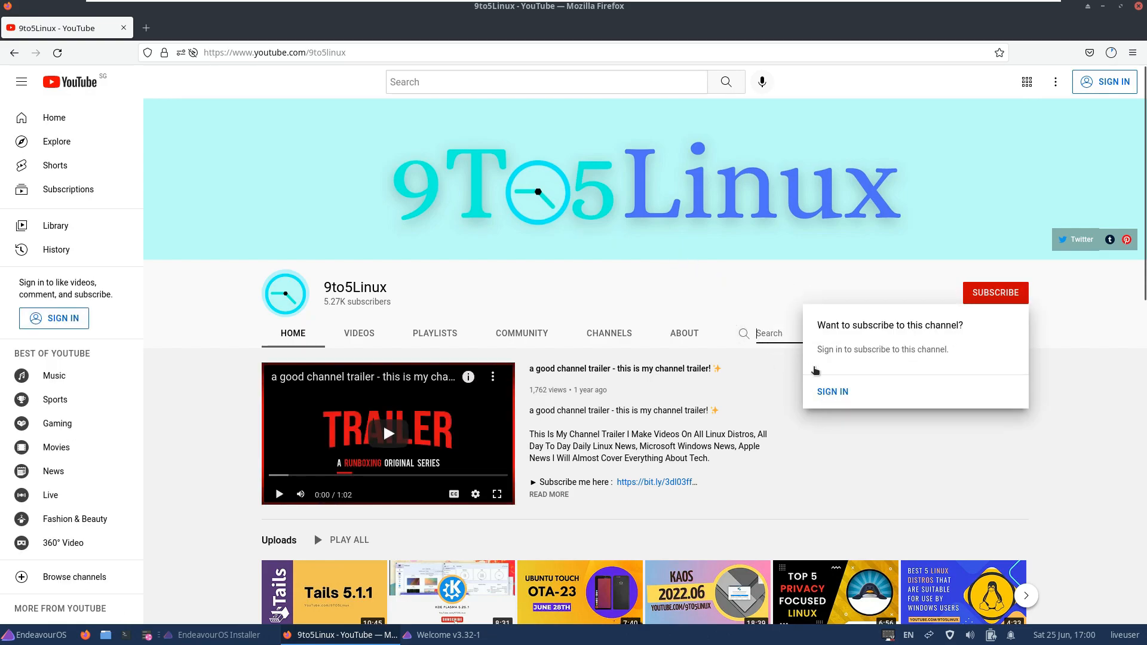
click(799, 365)
click(744, 332)
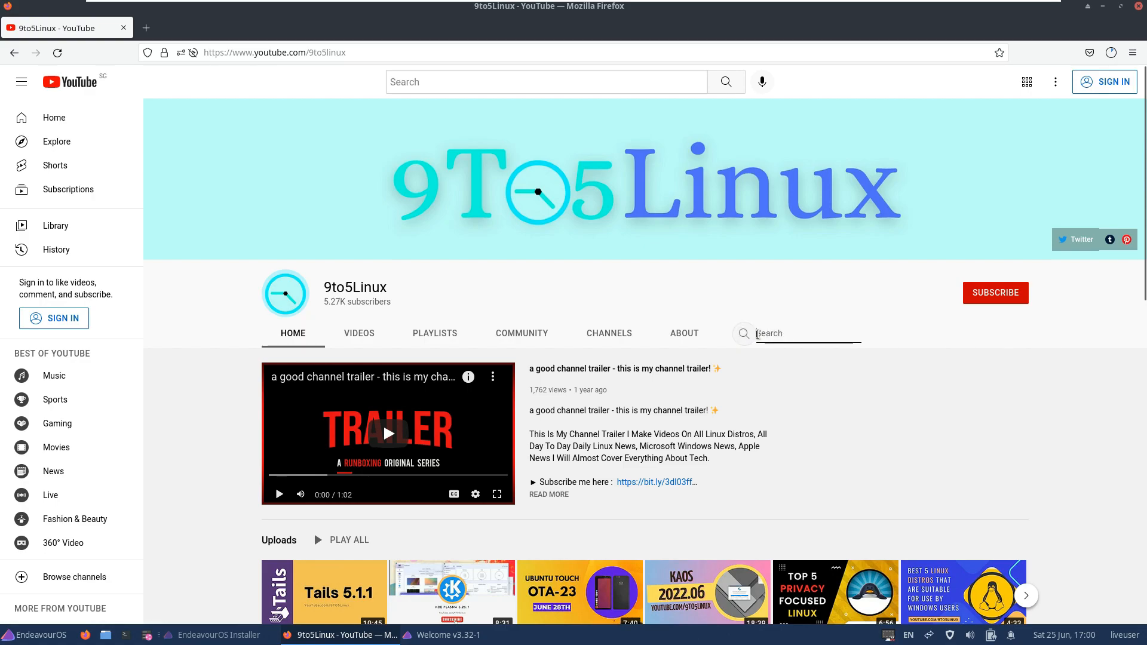
text(endeavou)
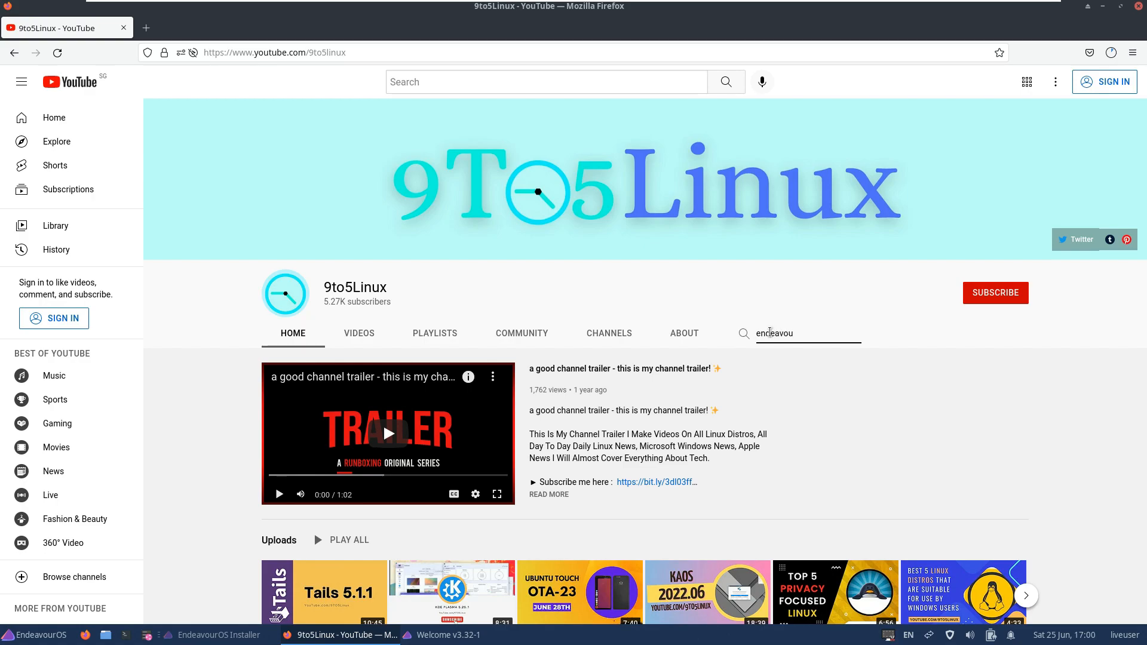
key(Return)
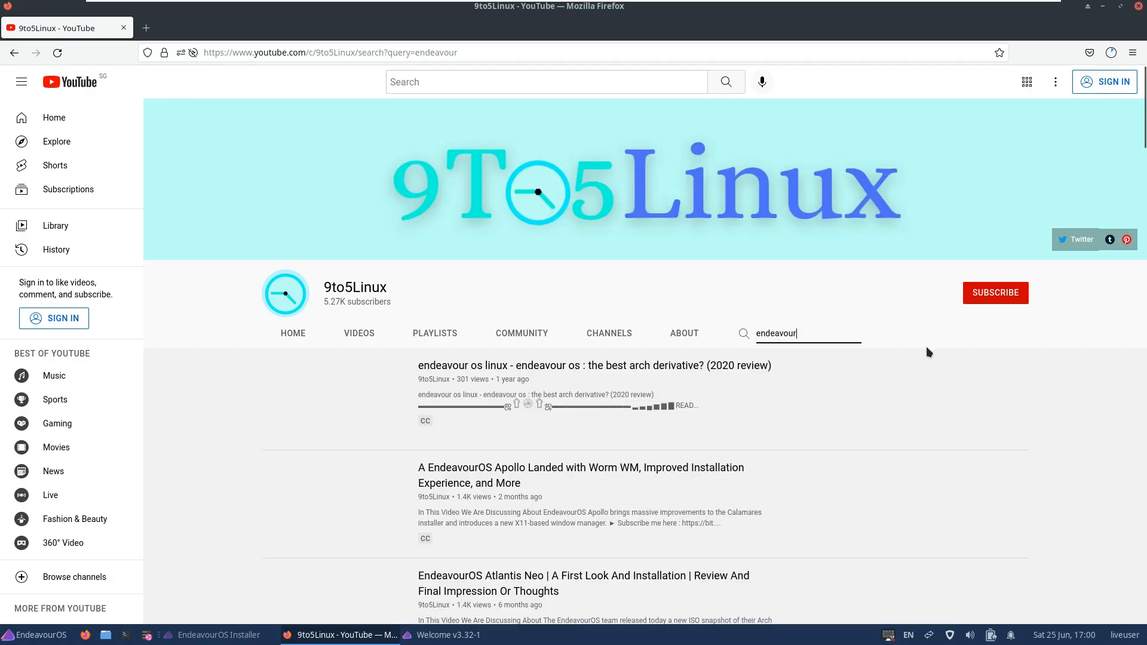
Look through the EndeavourOS videos in the channel's search results and return to the start of the list.
scroll(927, 348, down, 2)
scroll(926, 352, down, 3)
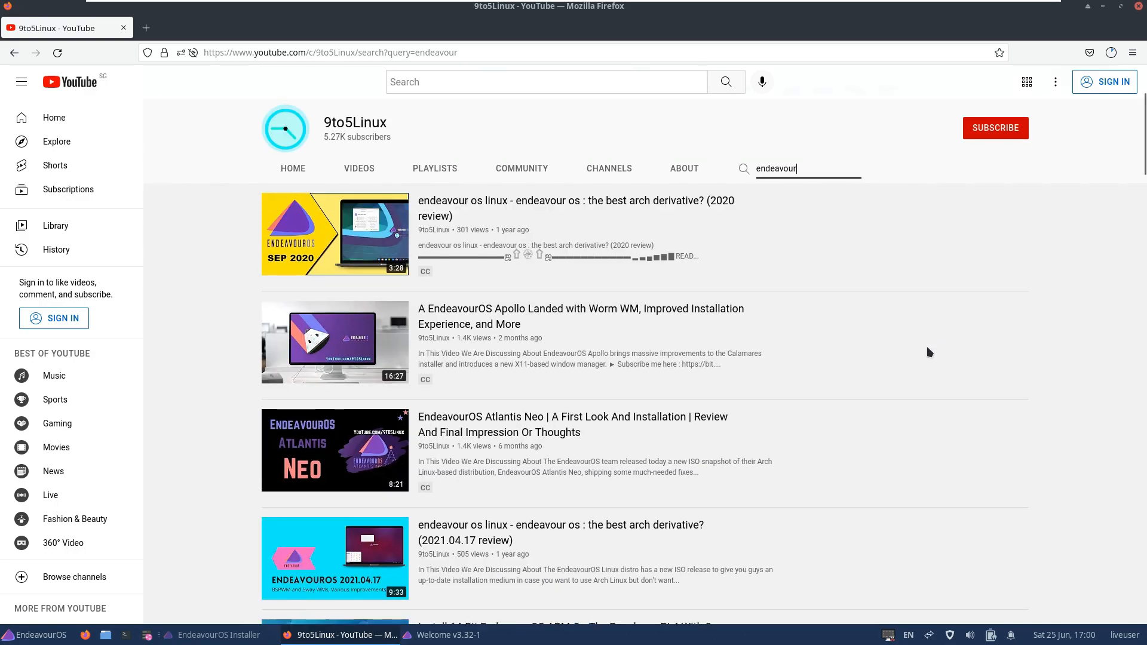
scroll(927, 348, down, 3)
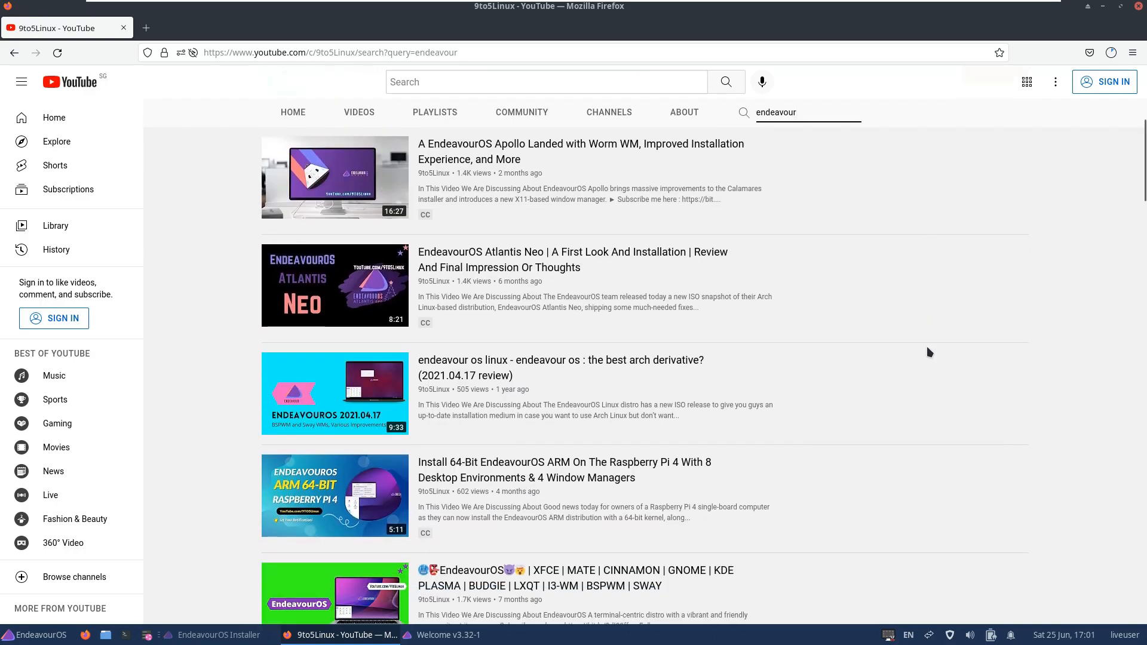
scroll(926, 347, down, 3)
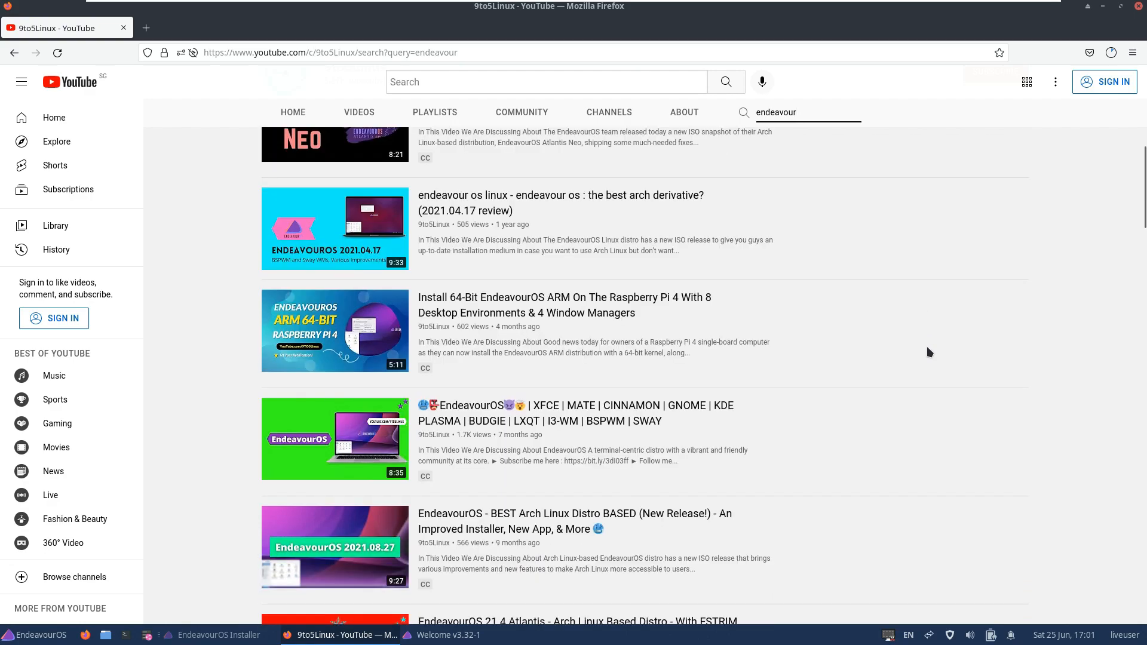
scroll(926, 347, down, 6)
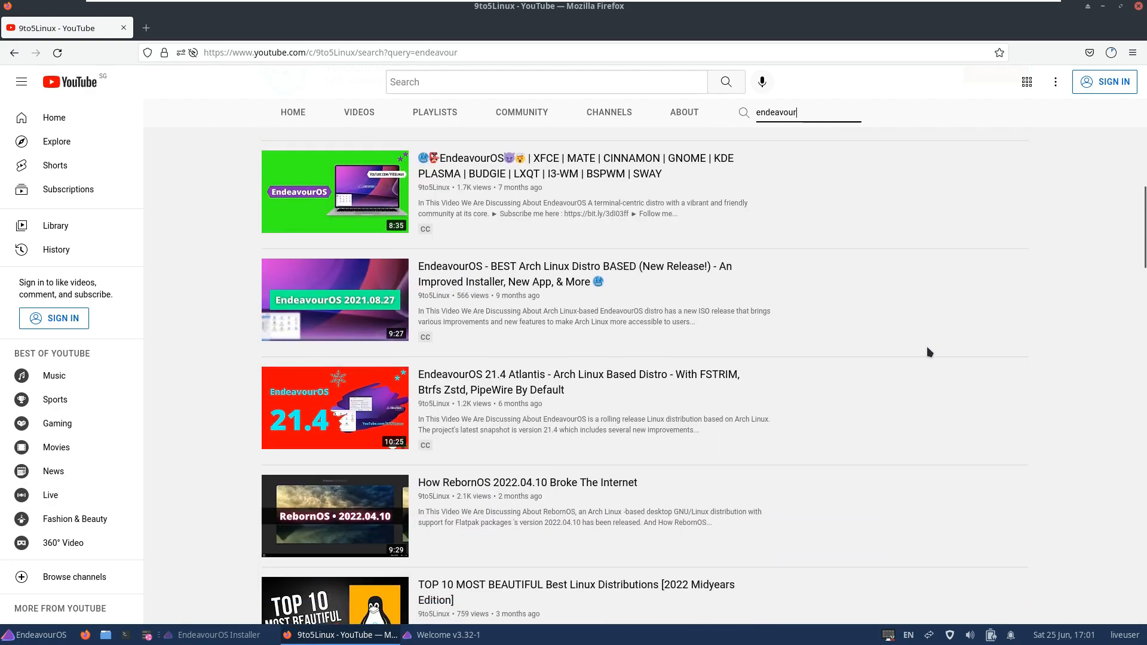
scroll(926, 347, up, 15)
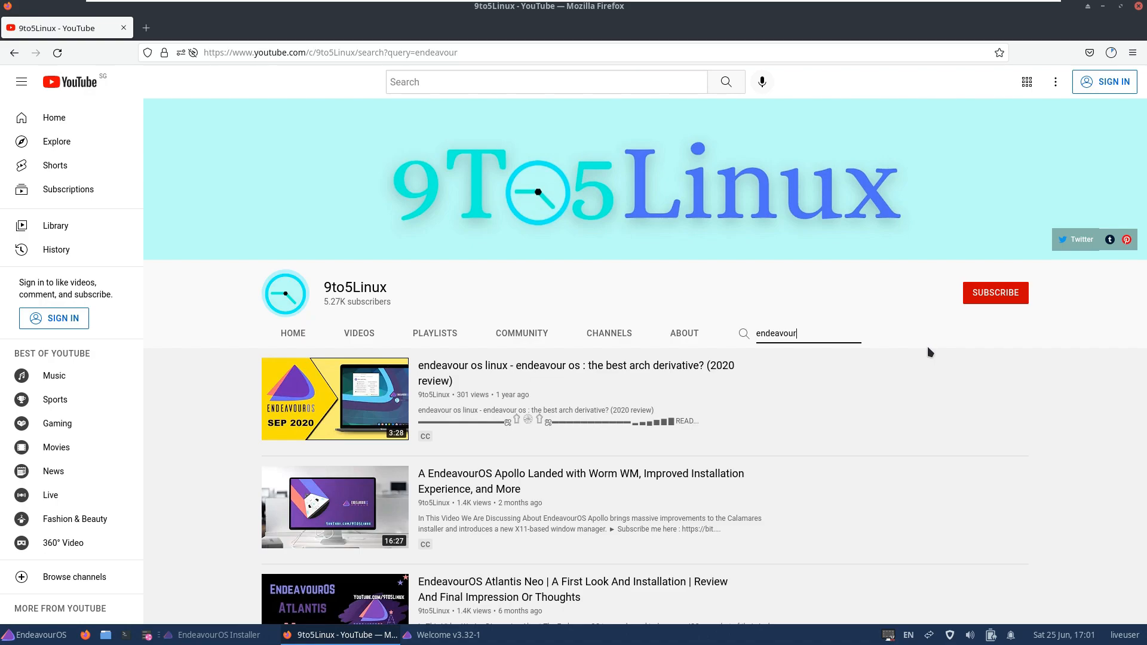
Show the channel's About page, highlight its daily upload statement and weekly schedule, and try to subscribe before dismissing the prompt.
click(997, 294)
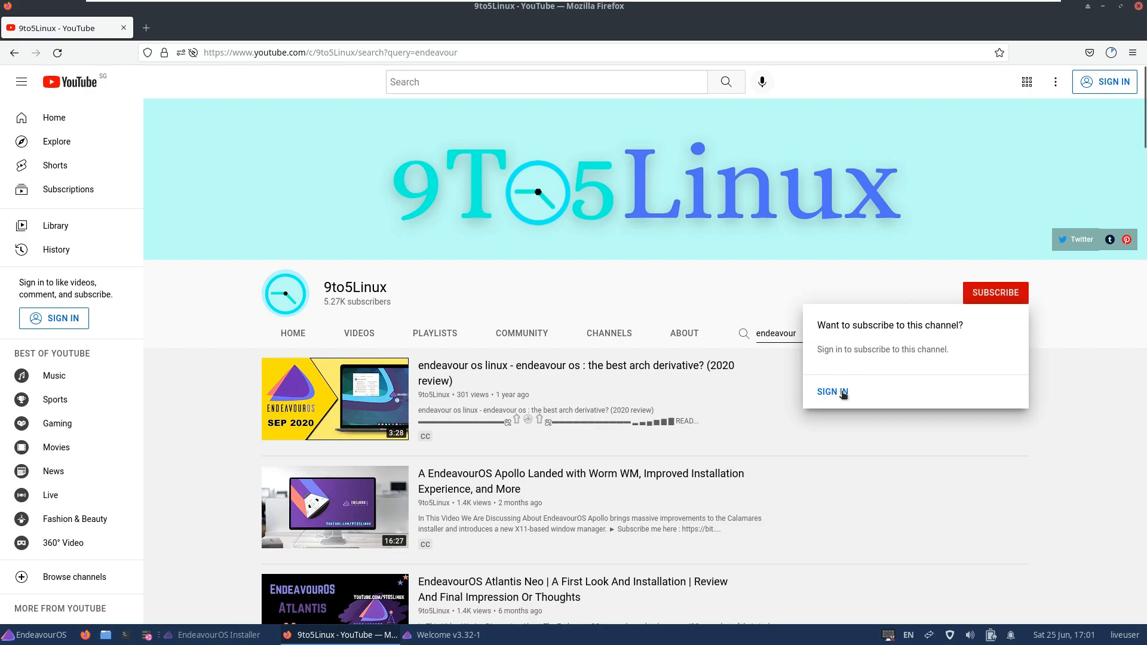
click(685, 332)
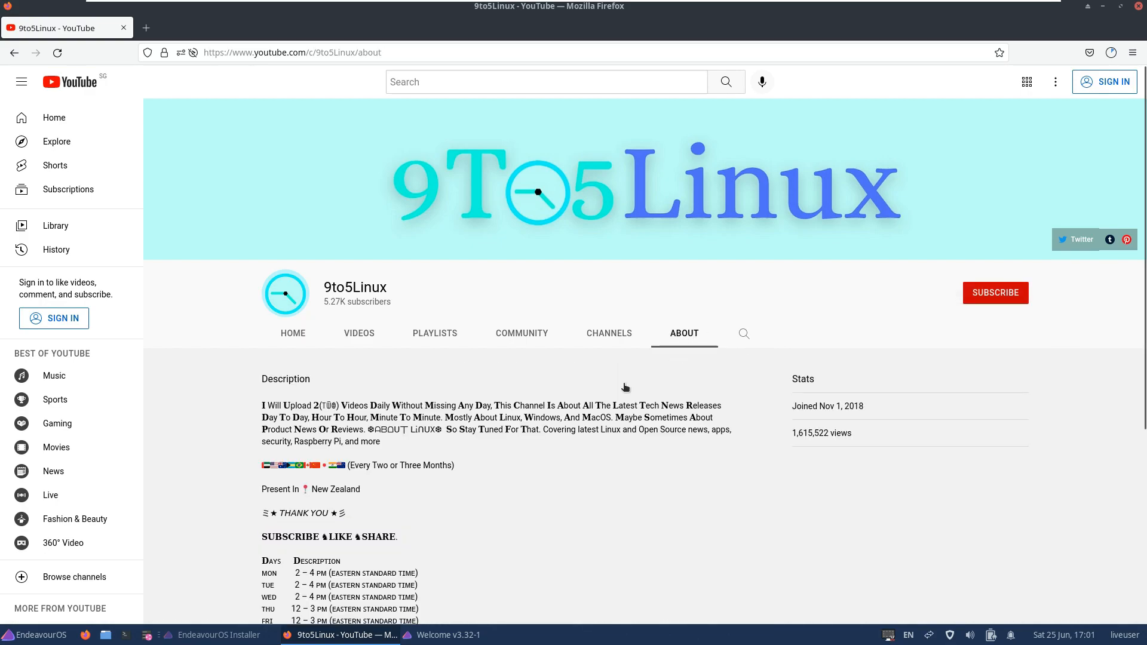
drag(493, 405, 264, 405)
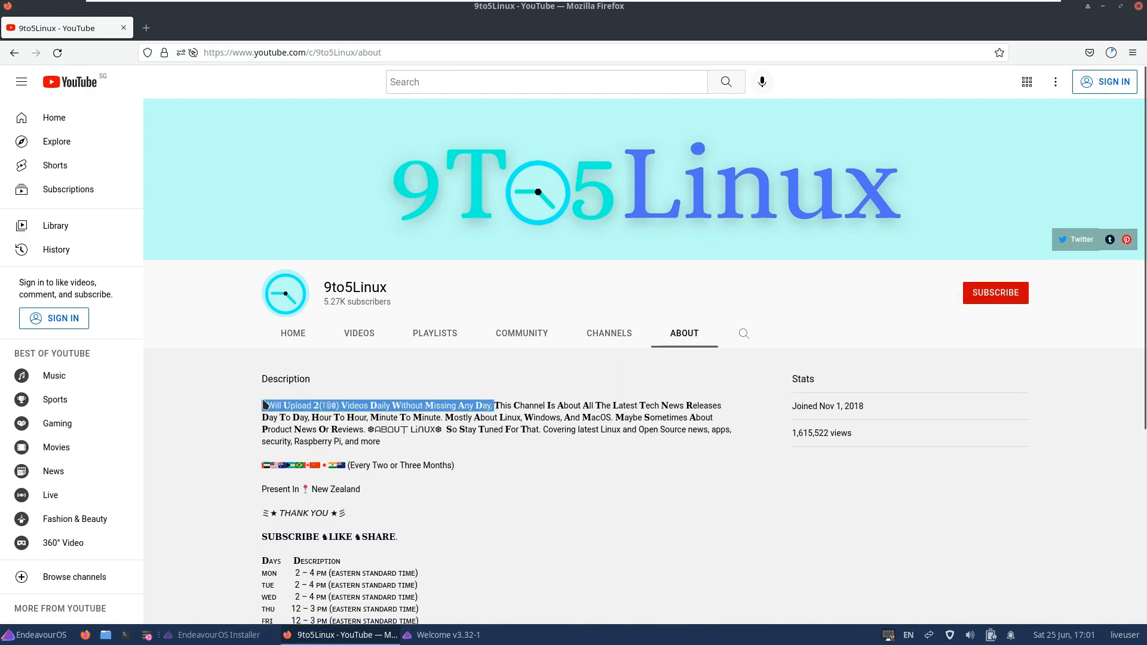
scroll(515, 536, down, 2)
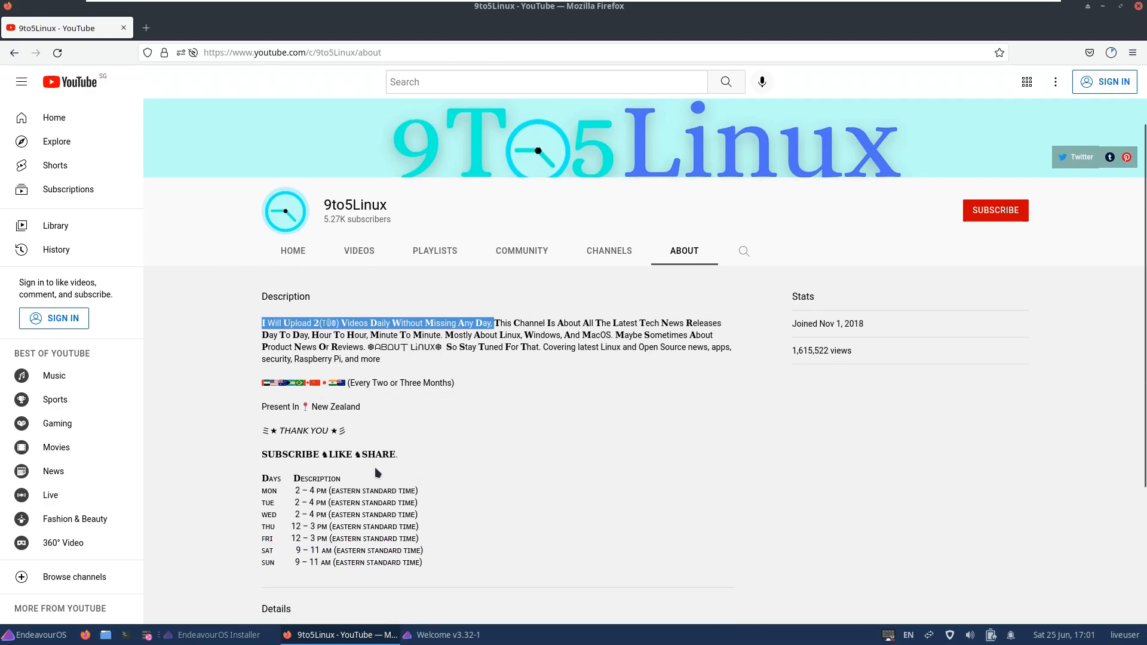
drag(261, 452, 429, 571)
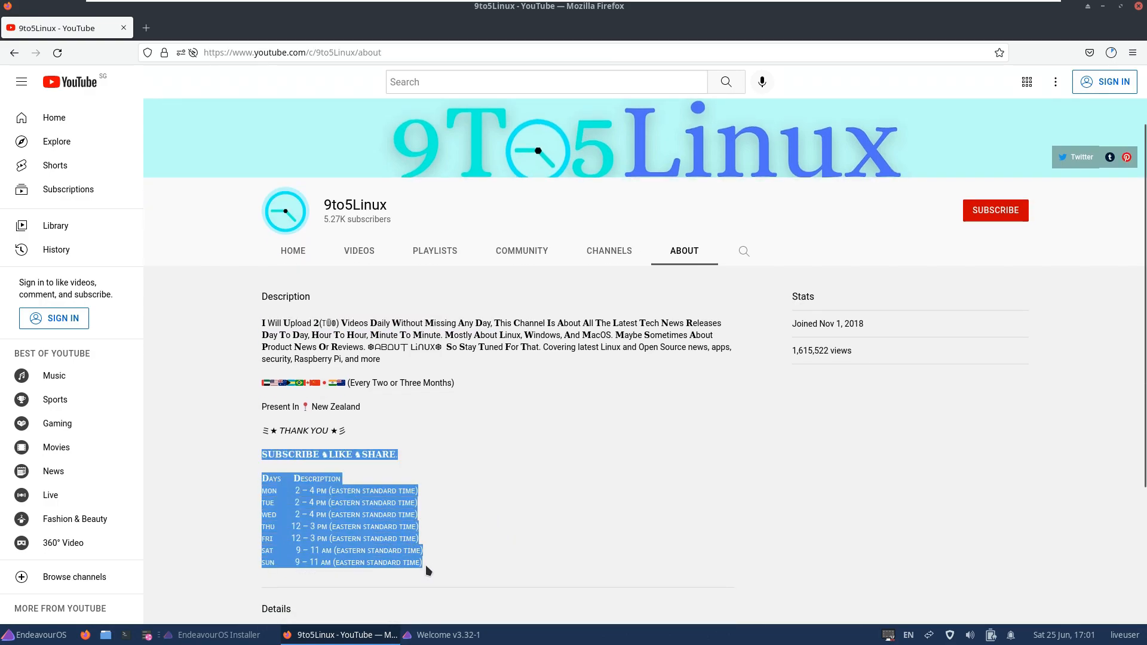
scroll(637, 492, up, 2)
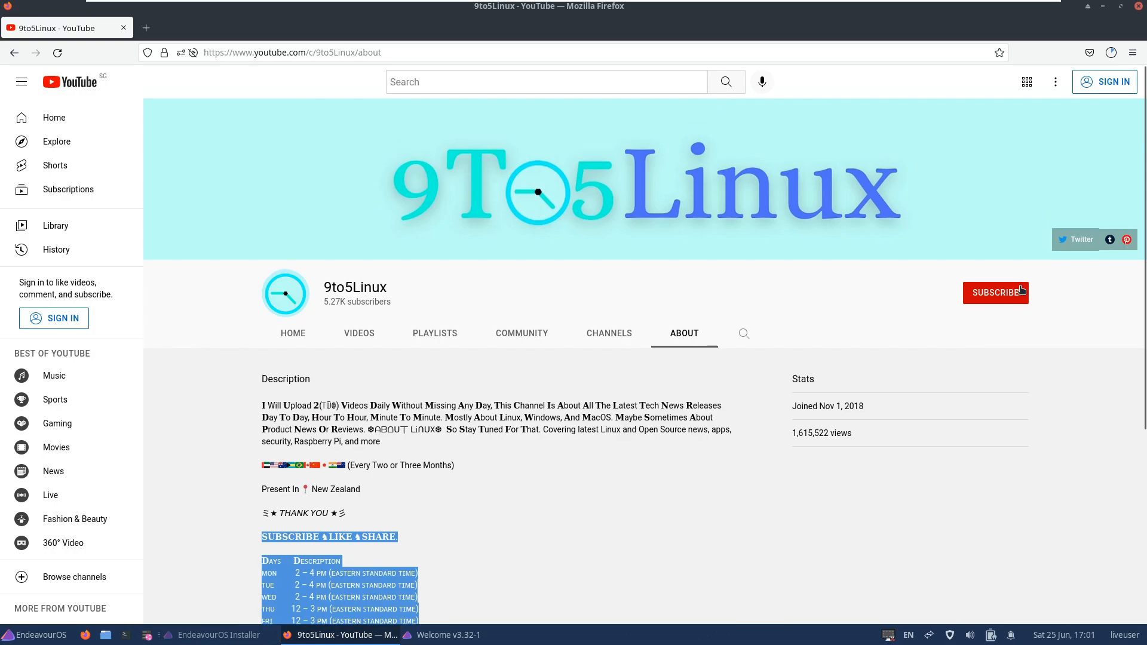
click(995, 292)
click(837, 300)
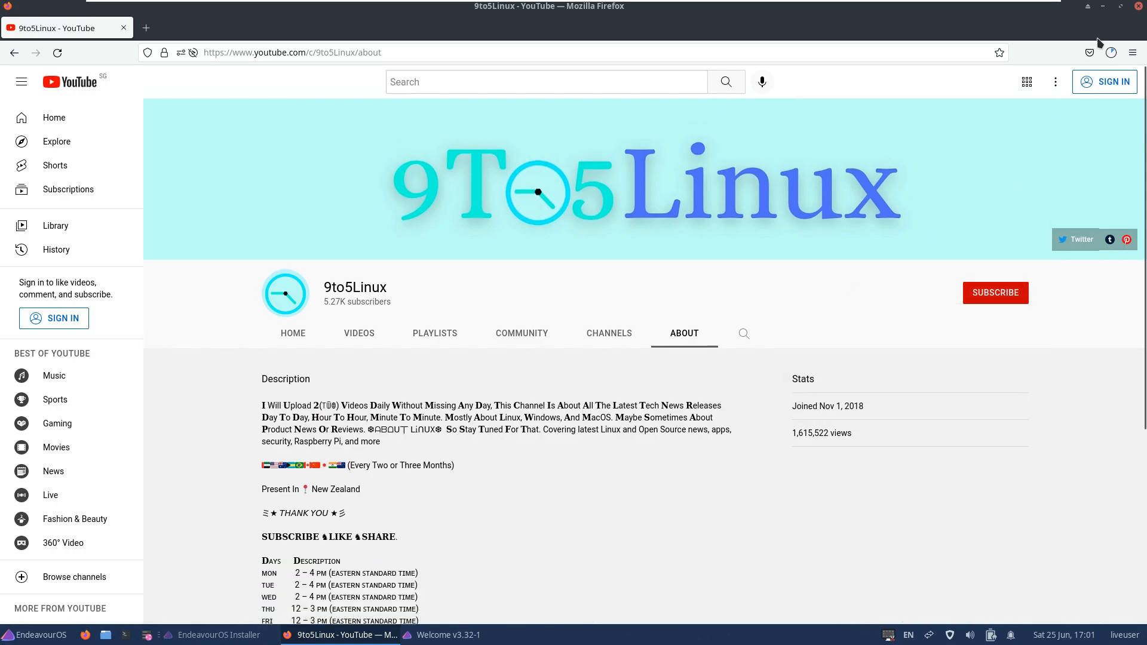
Check the ISO download progress, close the browser and the Welcome window, and bring up the EndeavourOS Installer.
click(1114, 52)
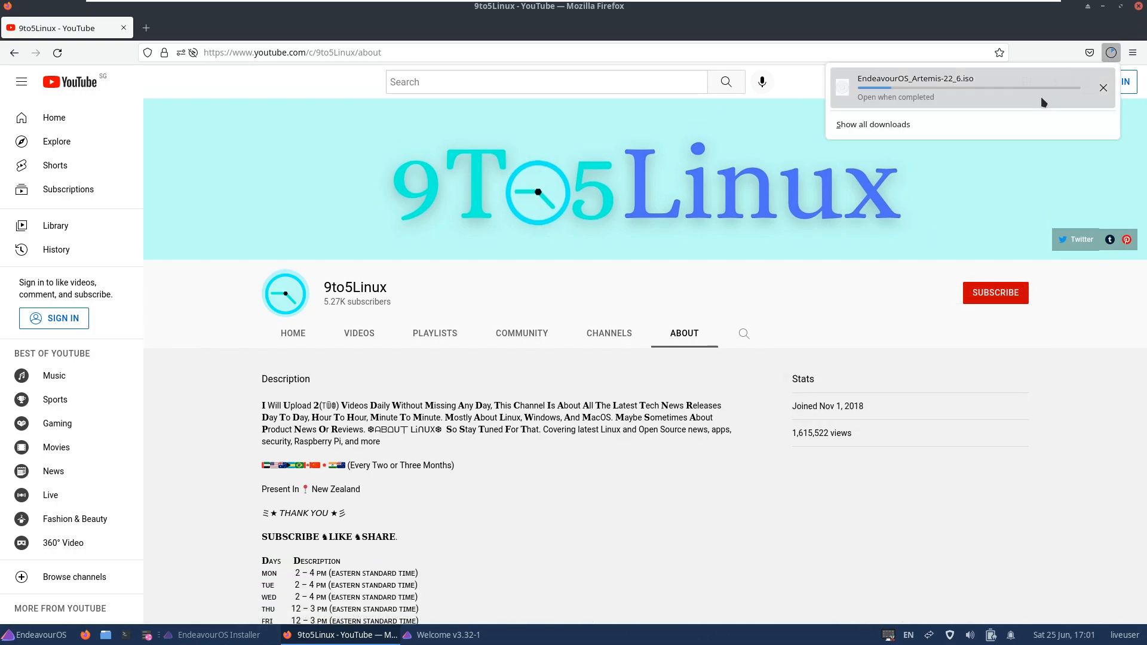
click(1137, 14)
click(1139, 13)
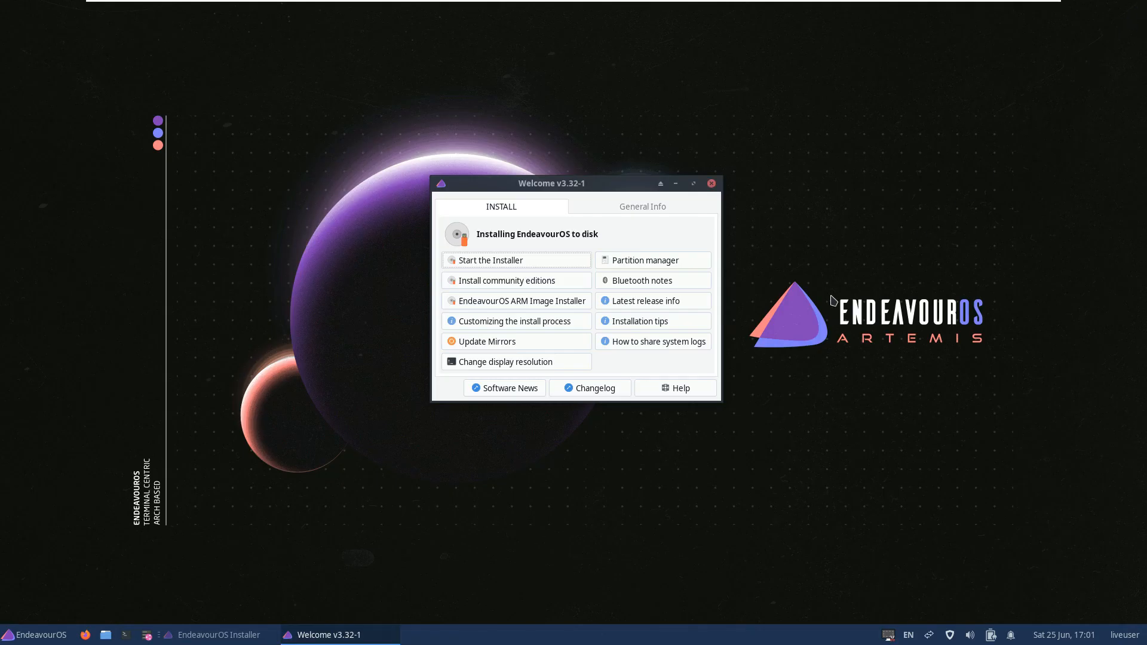
click(712, 183)
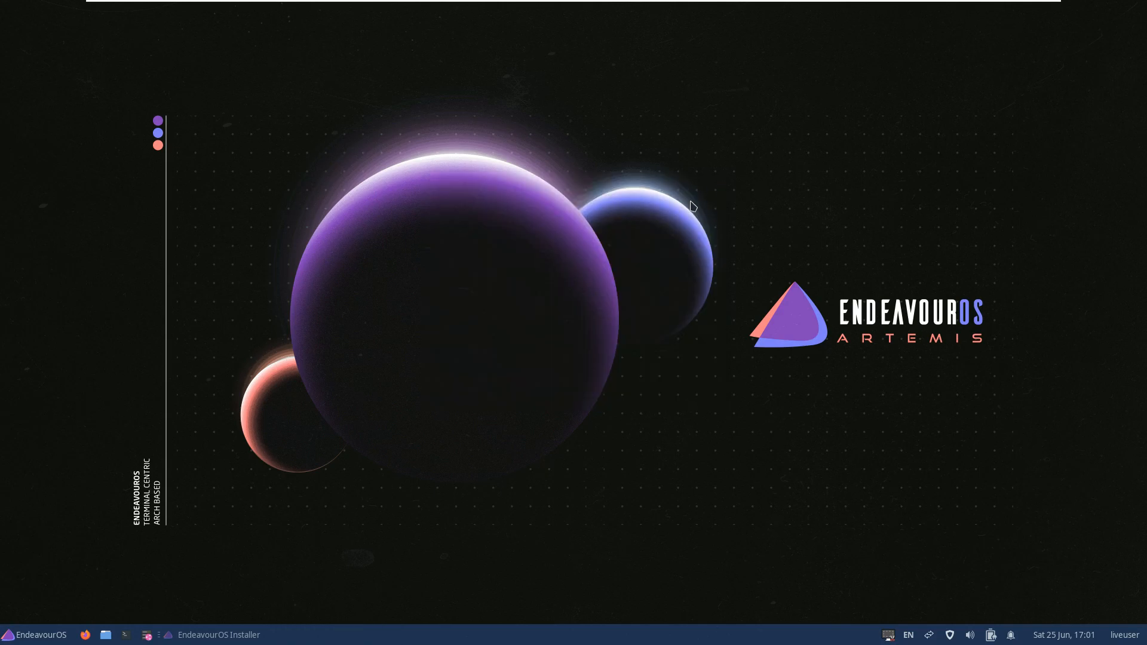
click(232, 634)
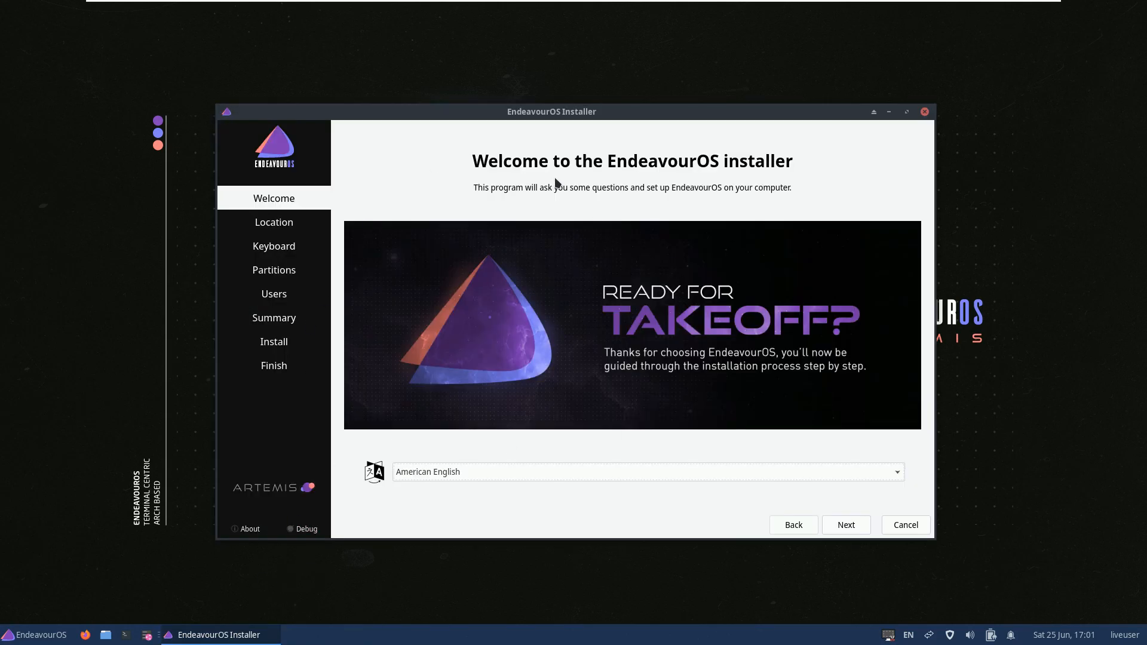
View the installer's About information, dismiss it, and maximize the installer window.
click(250, 529)
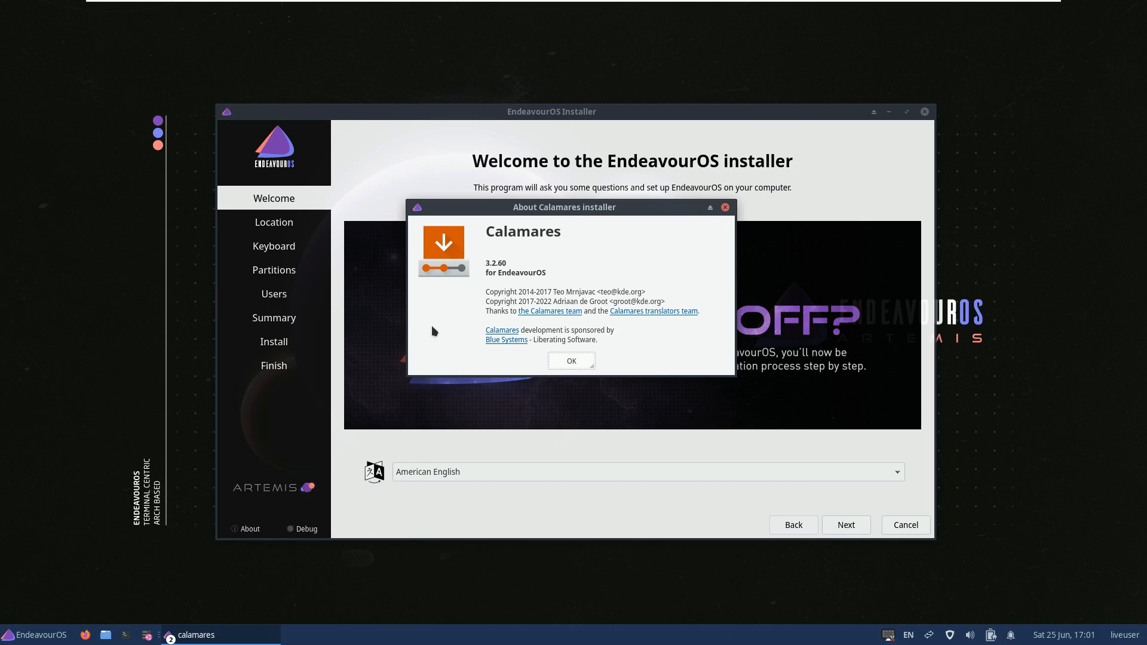
click(571, 360)
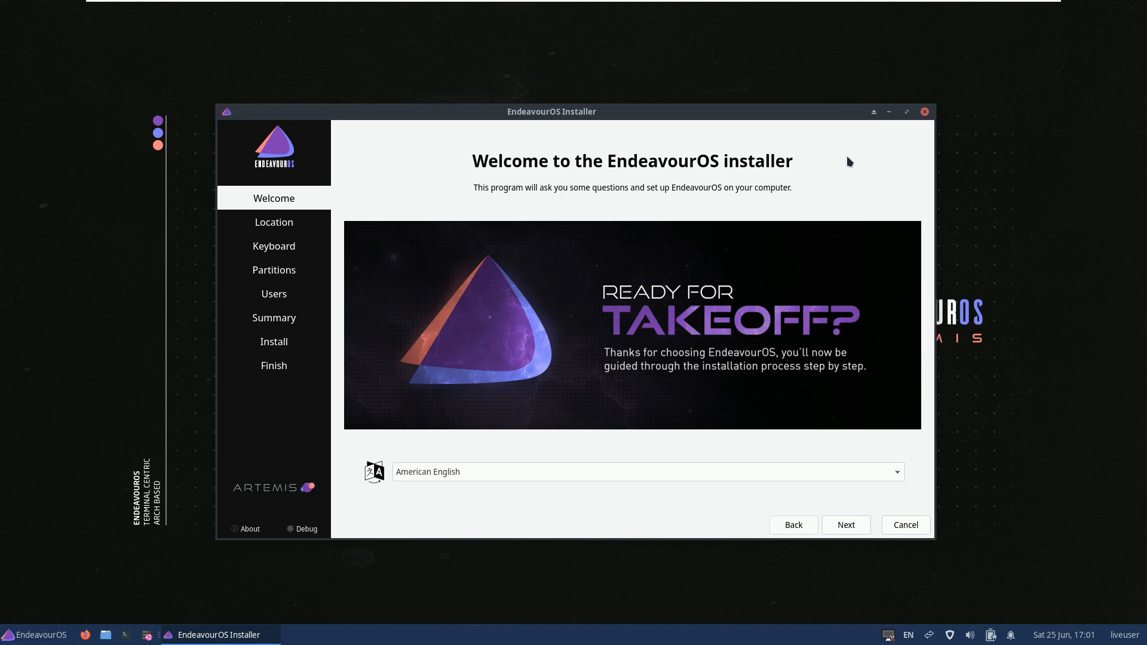
click(906, 112)
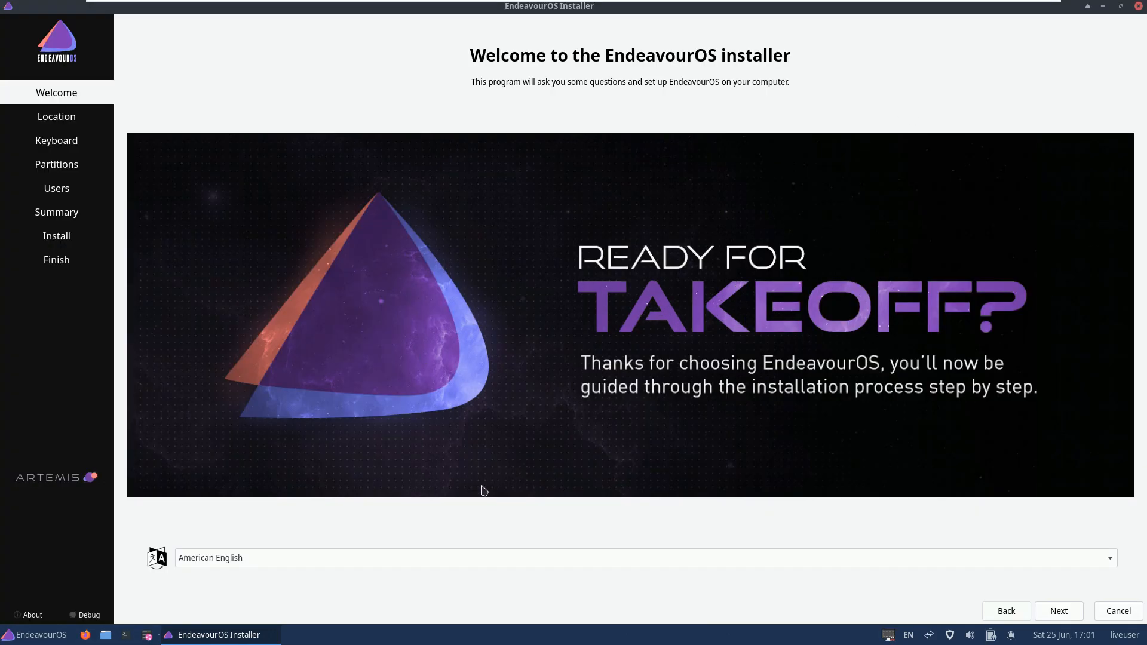
Look through the installer's language list, keep American English, and continue to the location settings.
click(725, 558)
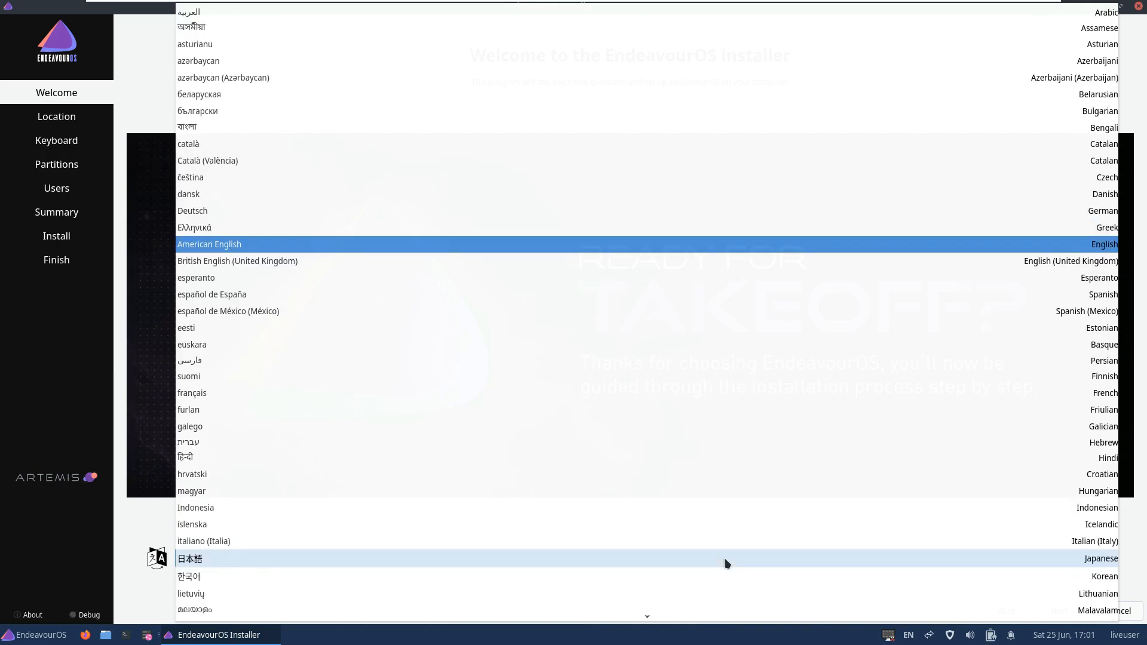
scroll(675, 417, down, 6)
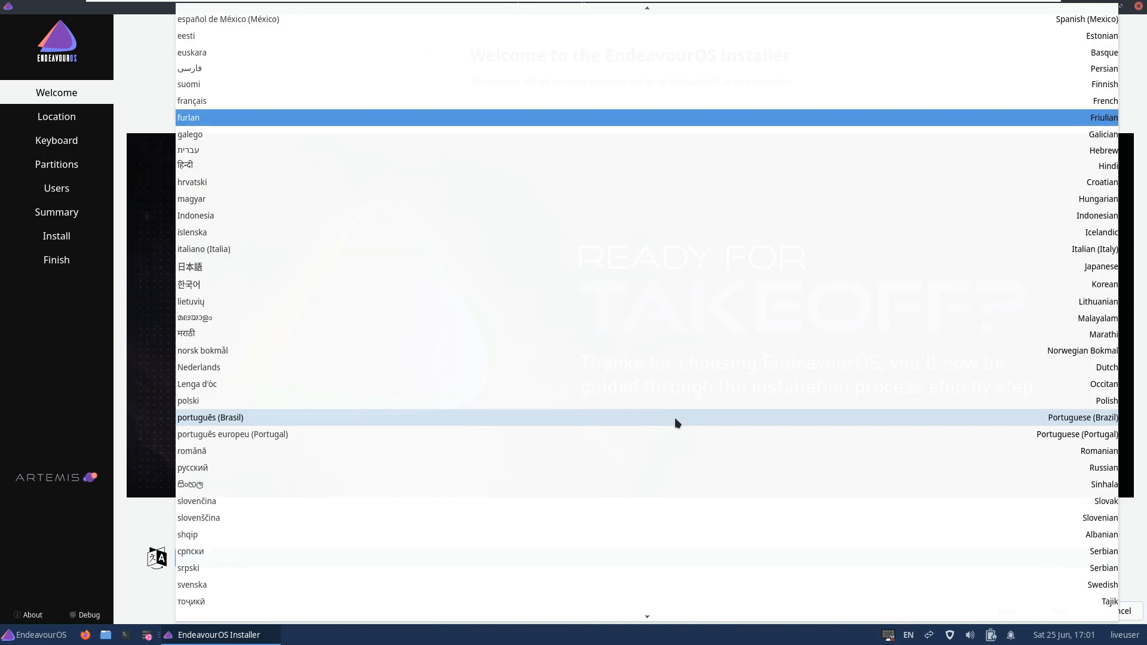
scroll(674, 417, down, 1)
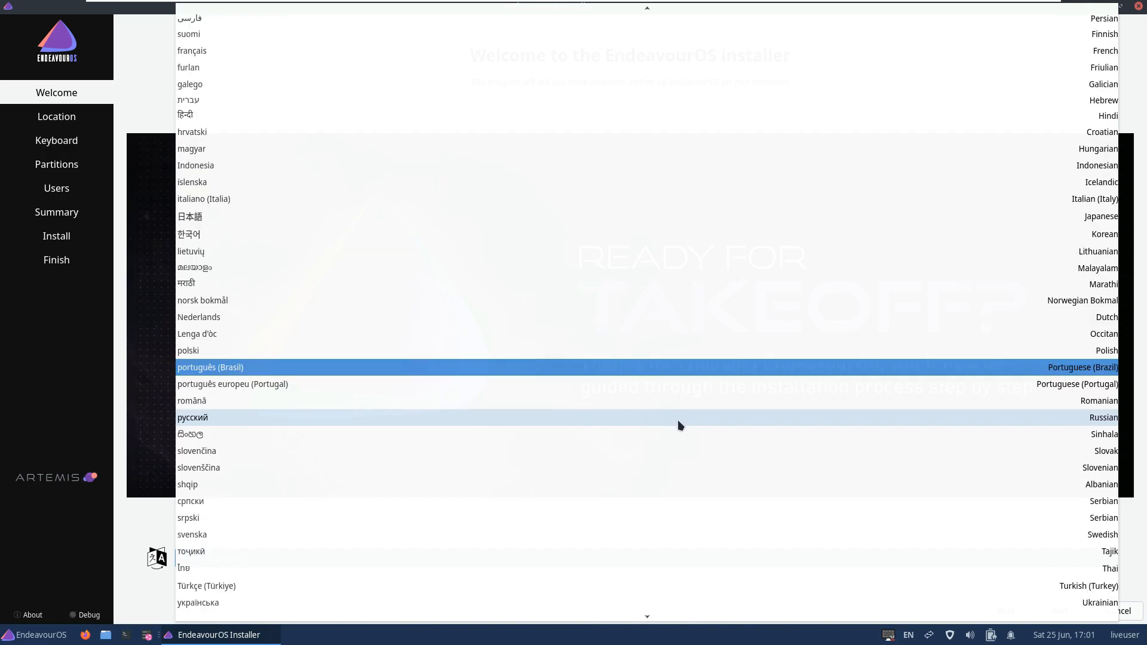
click(1133, 542)
click(1042, 609)
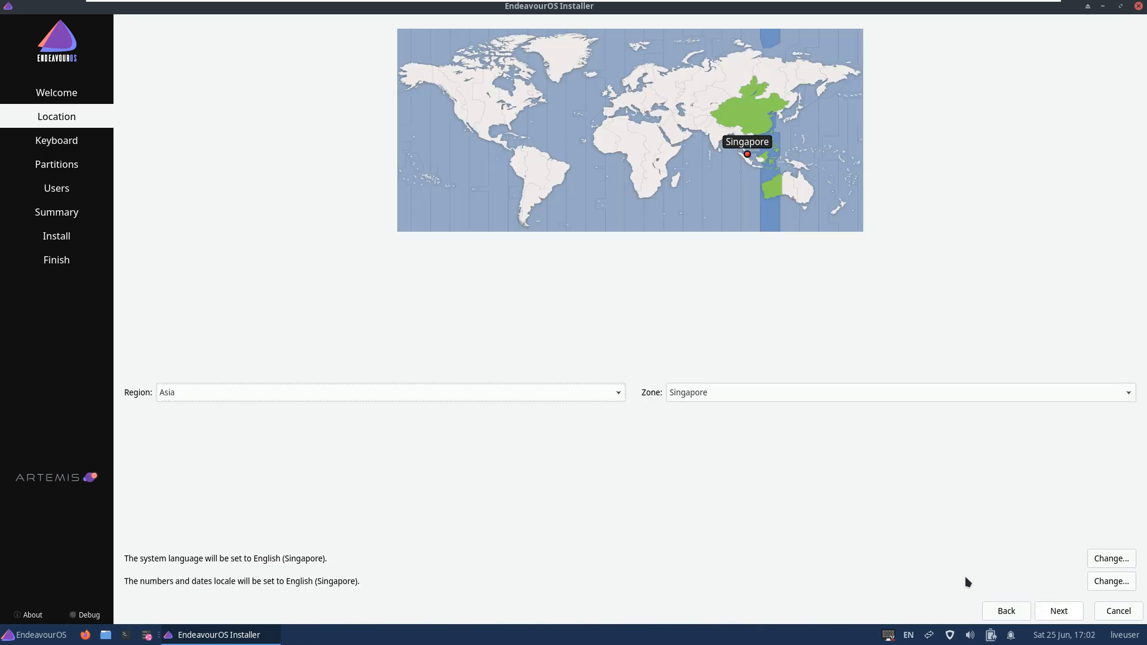
Pick Los Angeles on the time zone map and look through the region and zone choices without changing them.
click(460, 122)
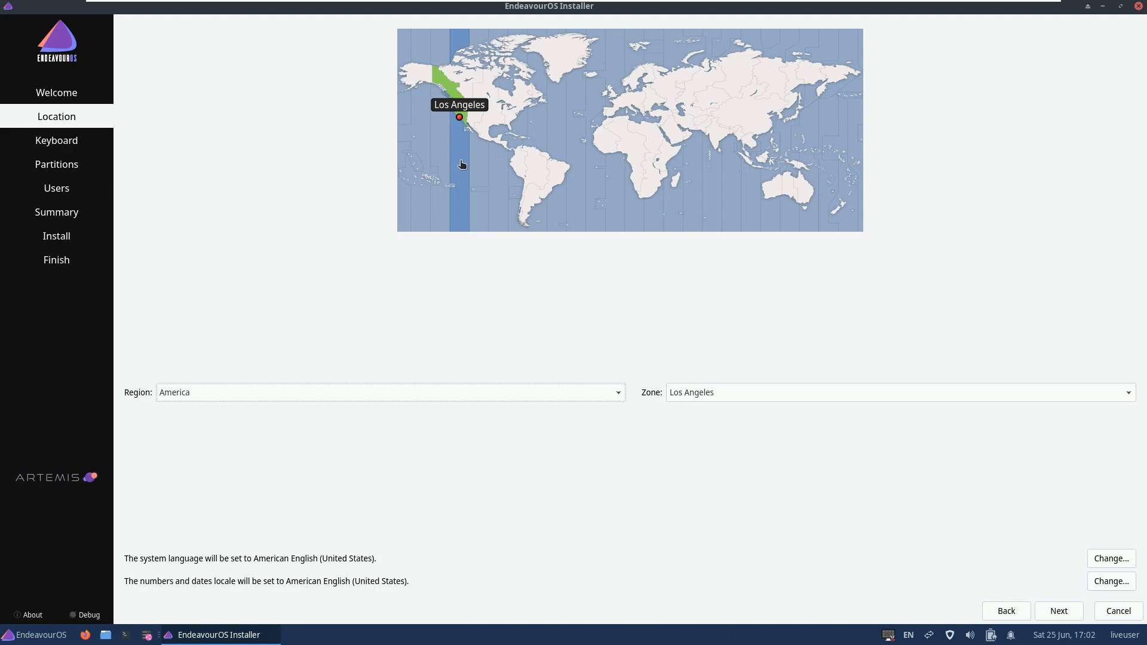
click(353, 395)
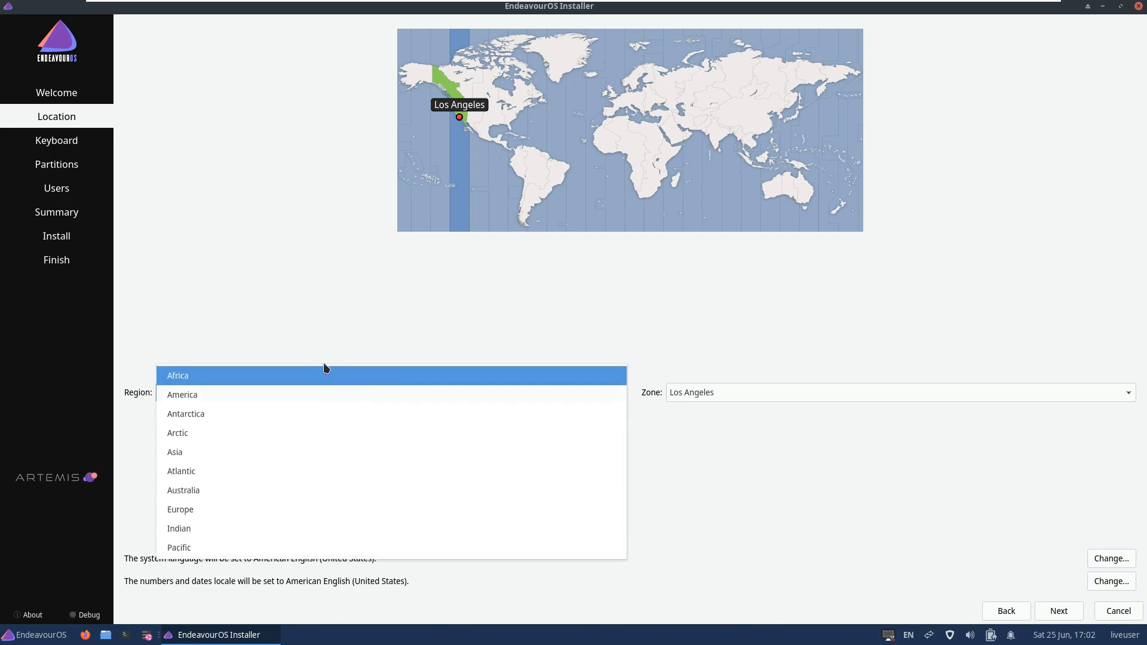
click(725, 453)
click(748, 392)
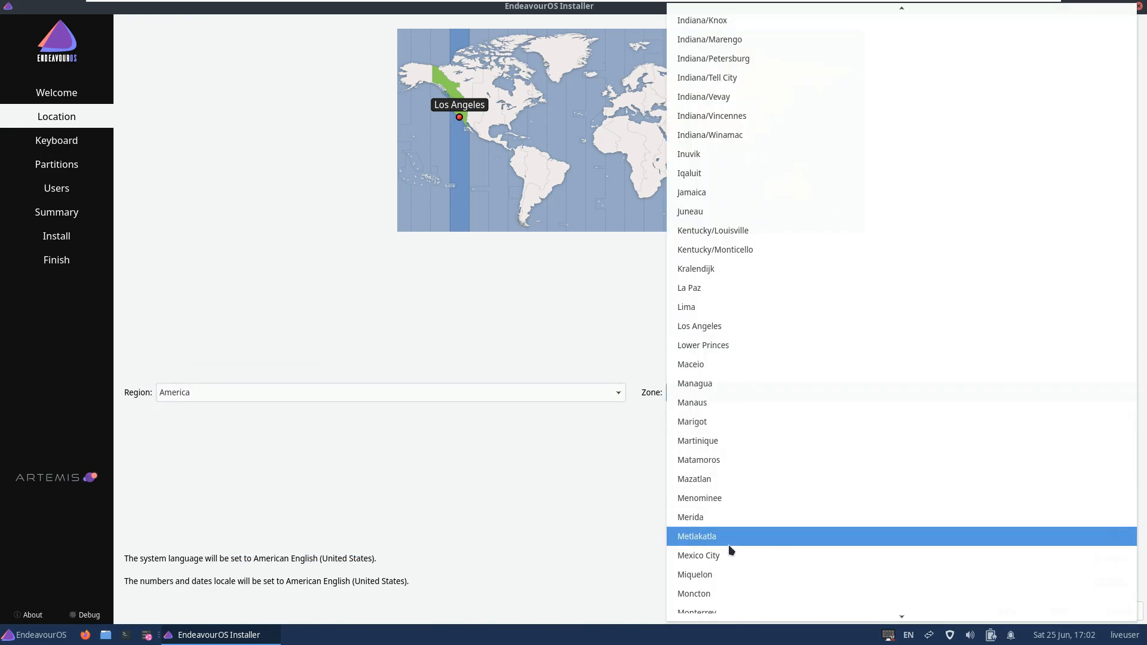
scroll(729, 541, up, 8)
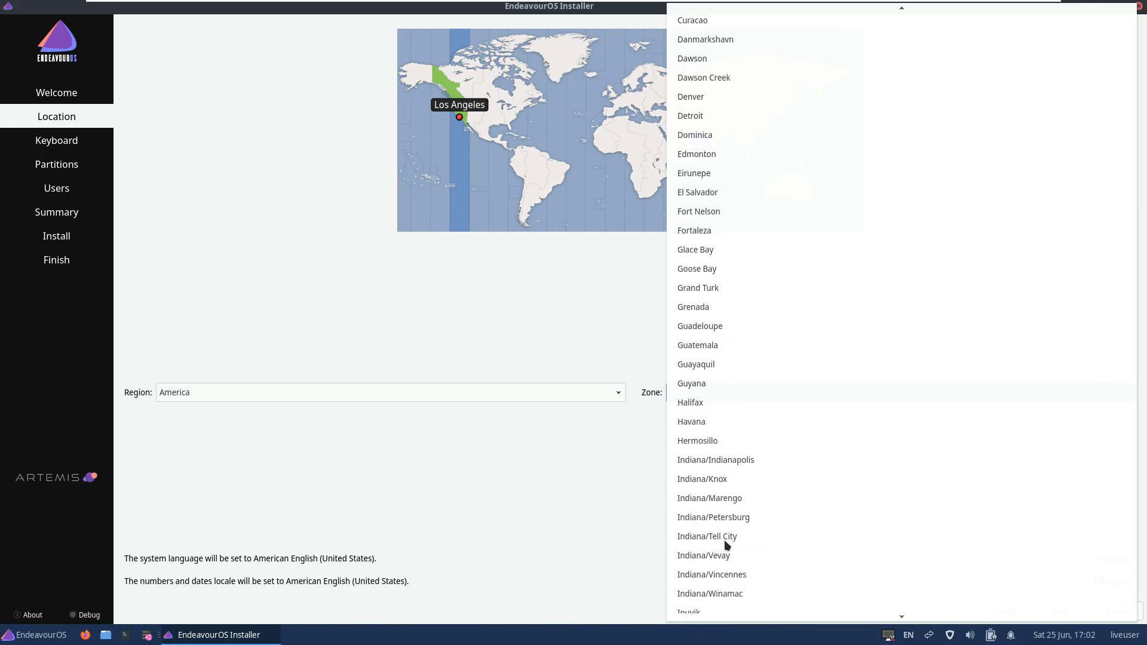
click(575, 270)
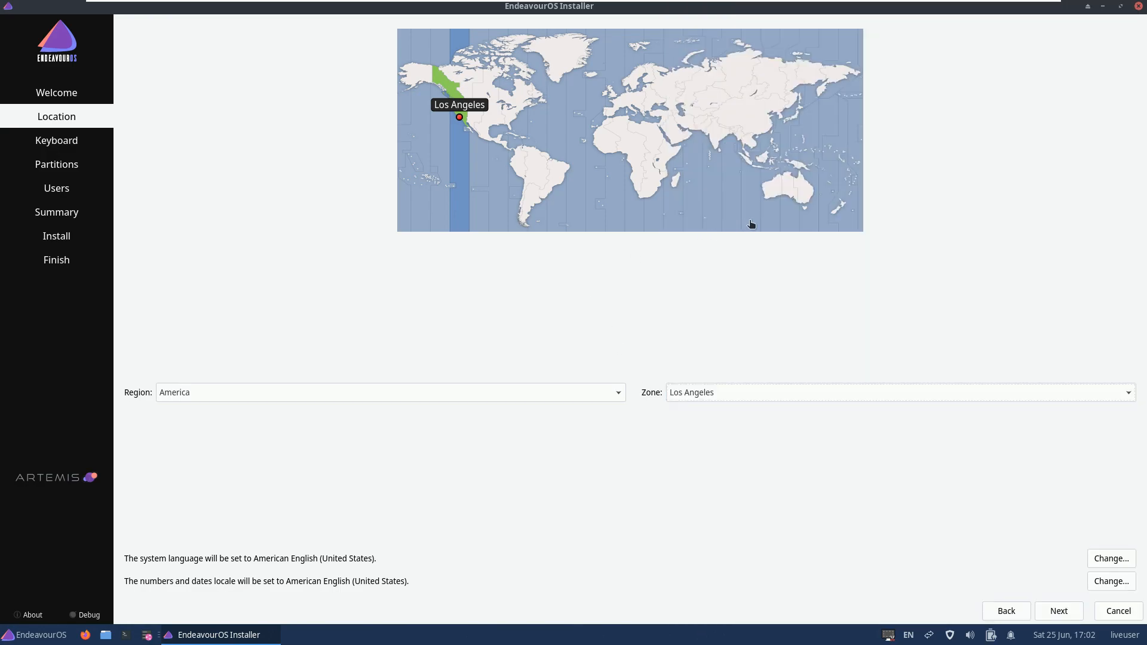
Try Adelaide and Auckland on the time zone map, set Los Angeles again, and continue to the keyboard settings.
click(793, 198)
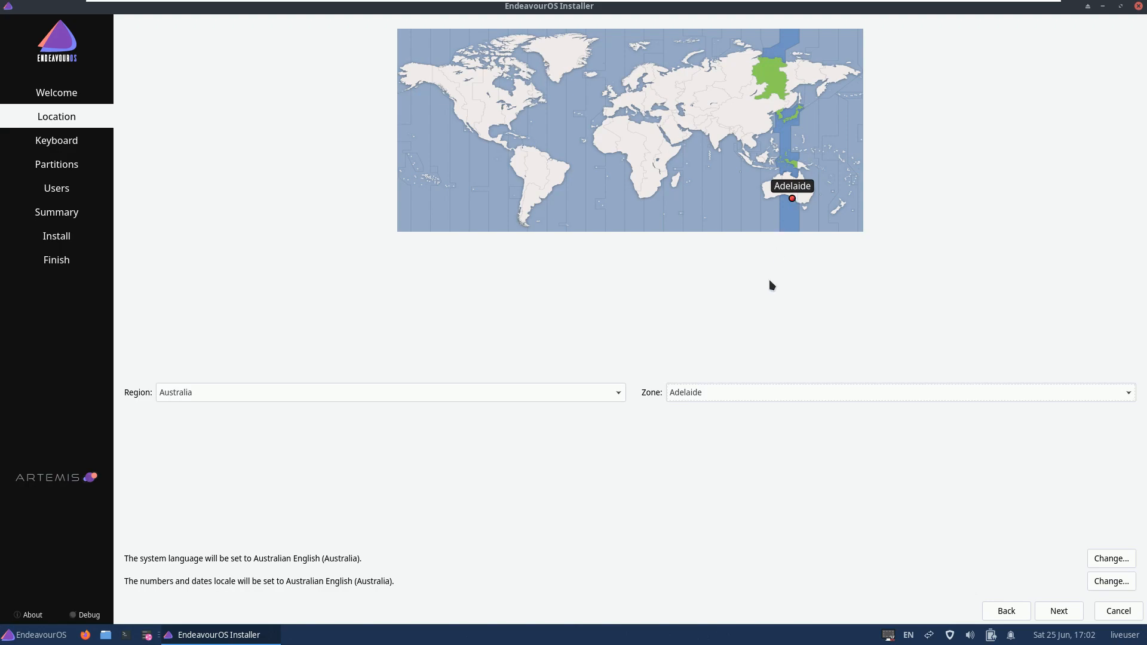
click(770, 203)
click(836, 214)
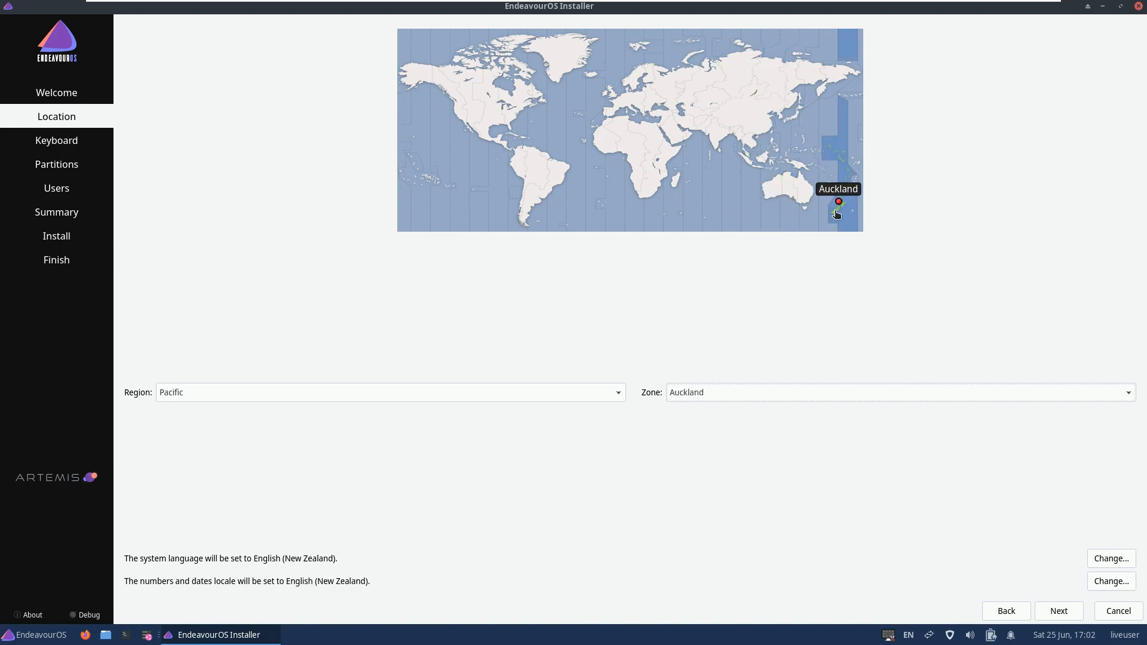
click(461, 123)
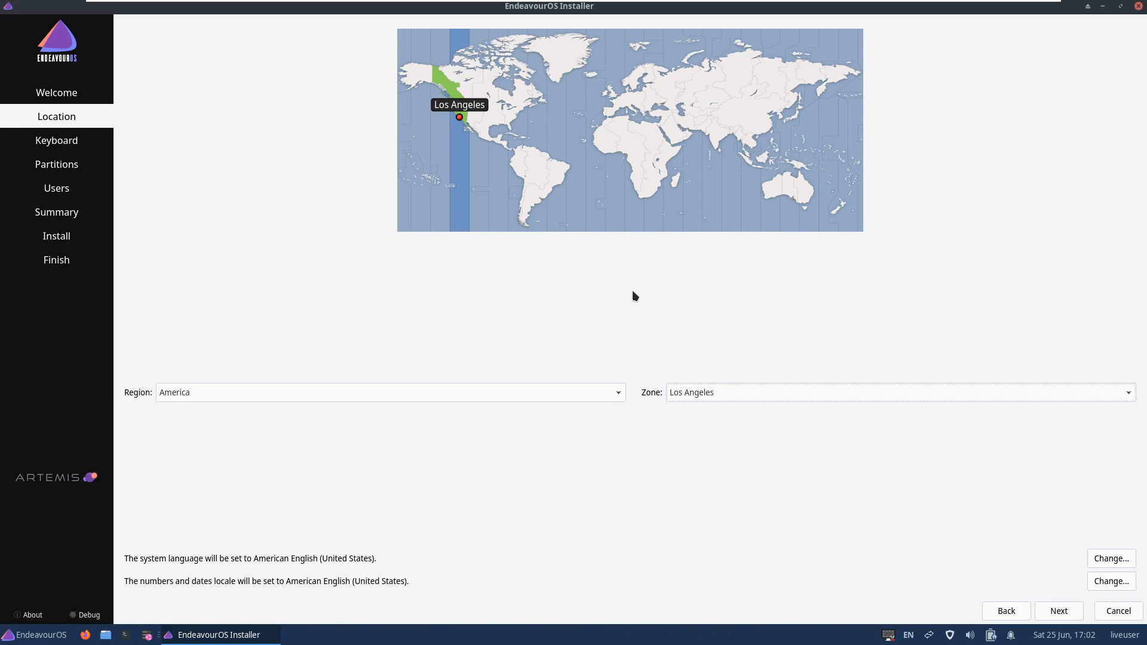
click(1059, 611)
Look through the keyboard models and layouts, keep Generic 105-key PC with English (US) Default, and continue to partitioning.
click(713, 158)
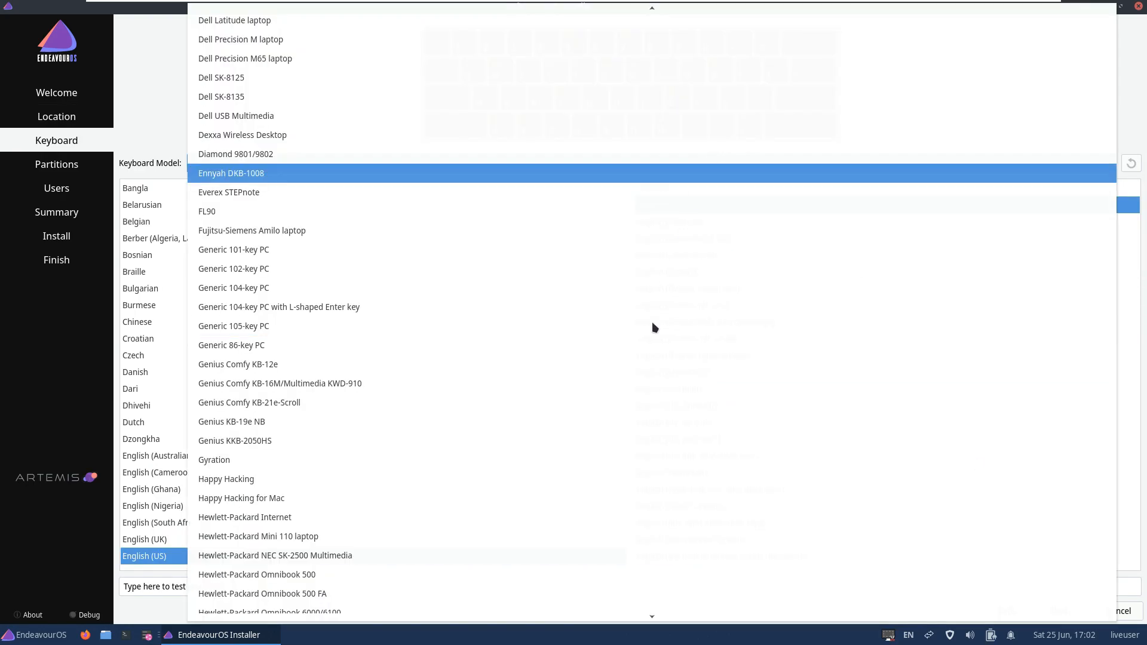
scroll(635, 486, down, 3)
scroll(651, 593, down, 19)
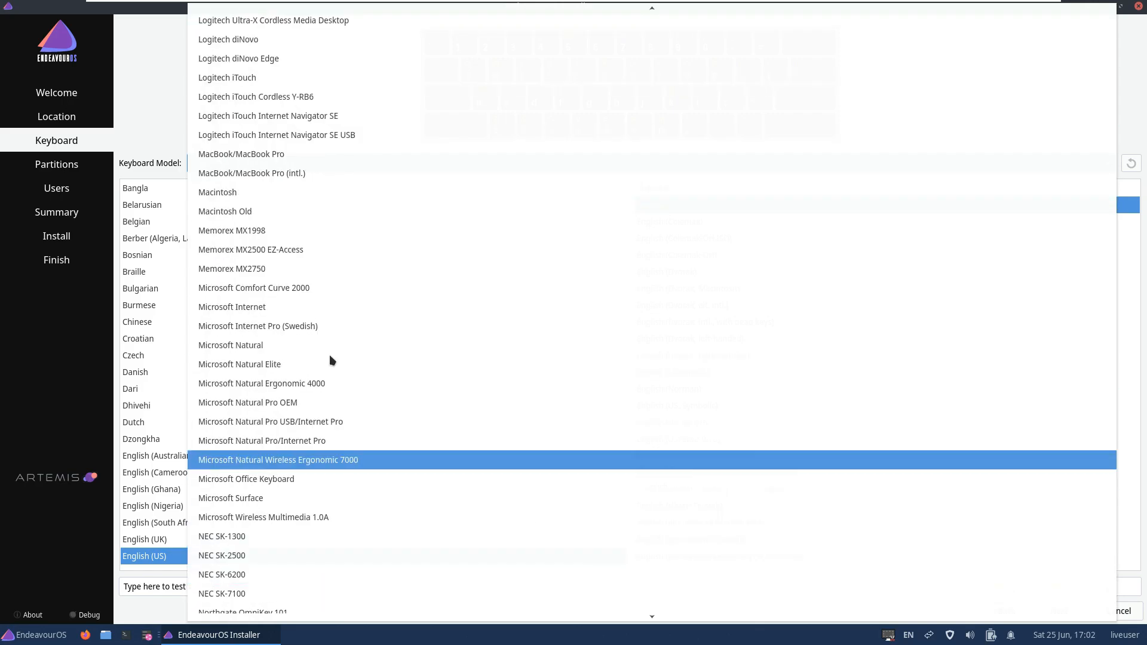
click(156, 106)
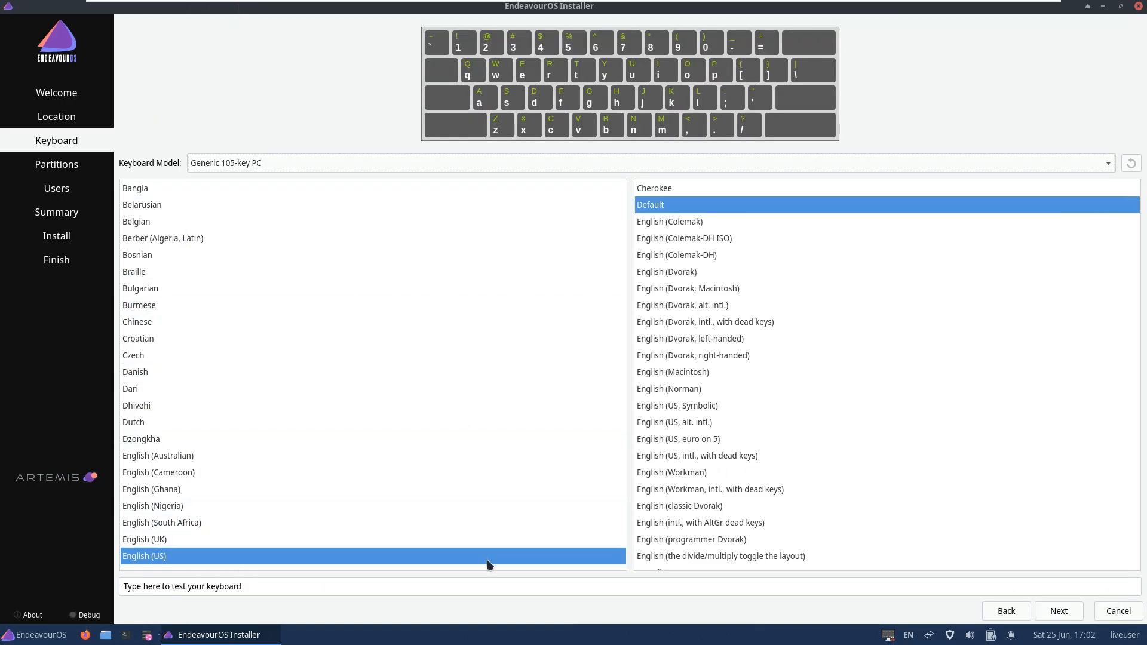
scroll(489, 564, down, 3)
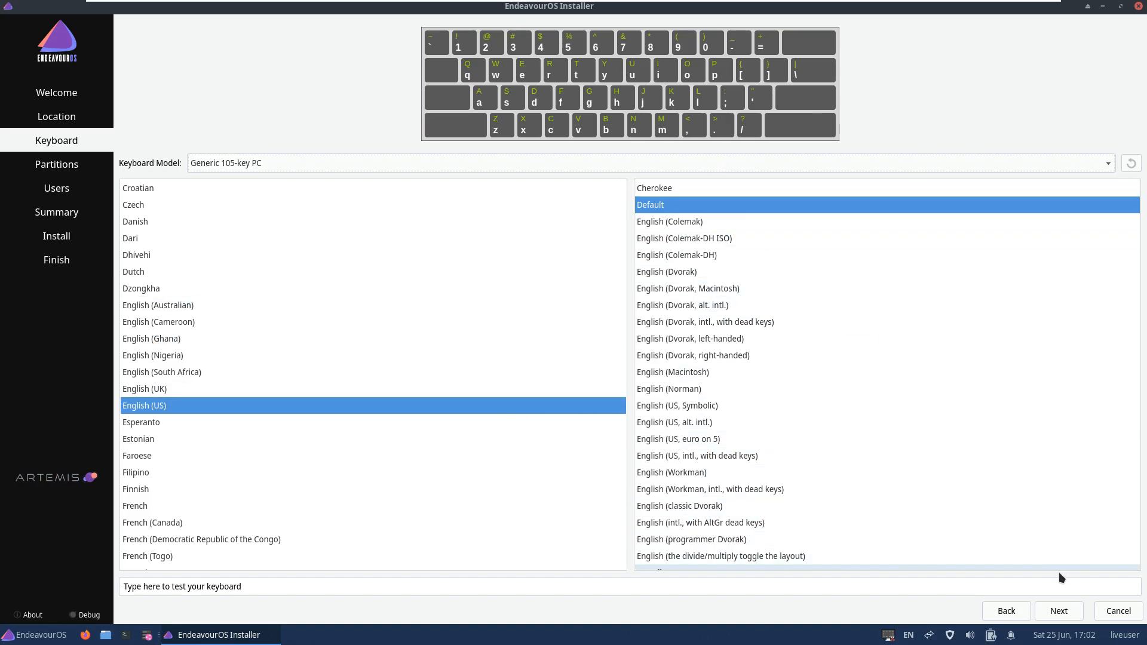
click(1058, 611)
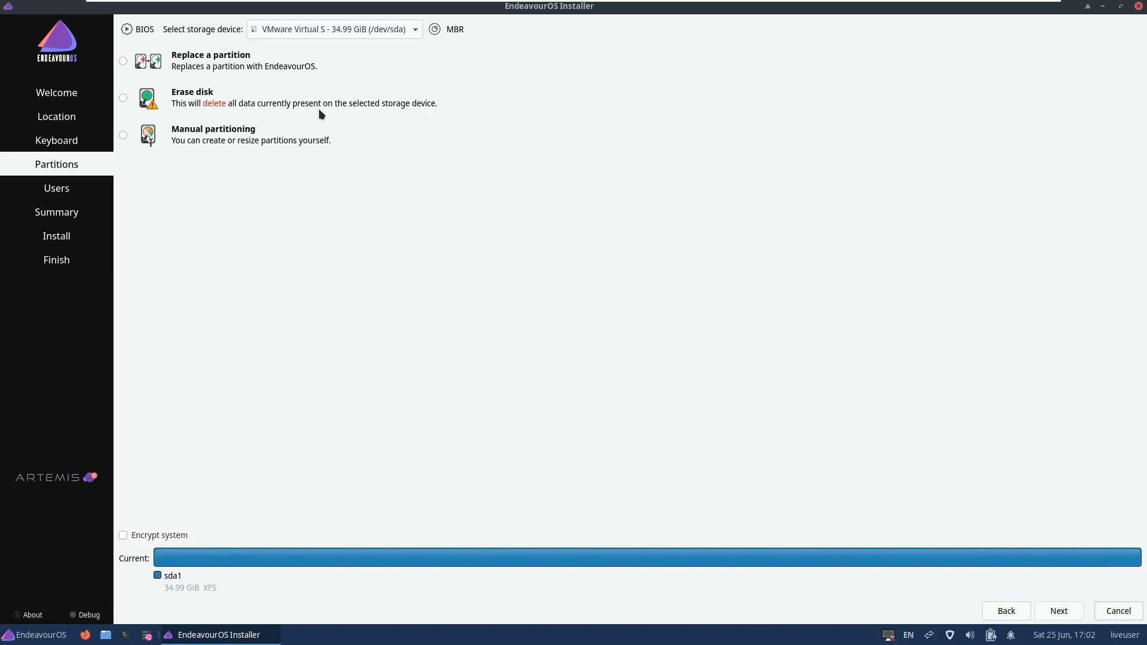
Check the storage device choices, select Erase disk, and review its swap and file system options, keeping No Swap and ext4.
click(329, 28)
click(436, 257)
click(123, 97)
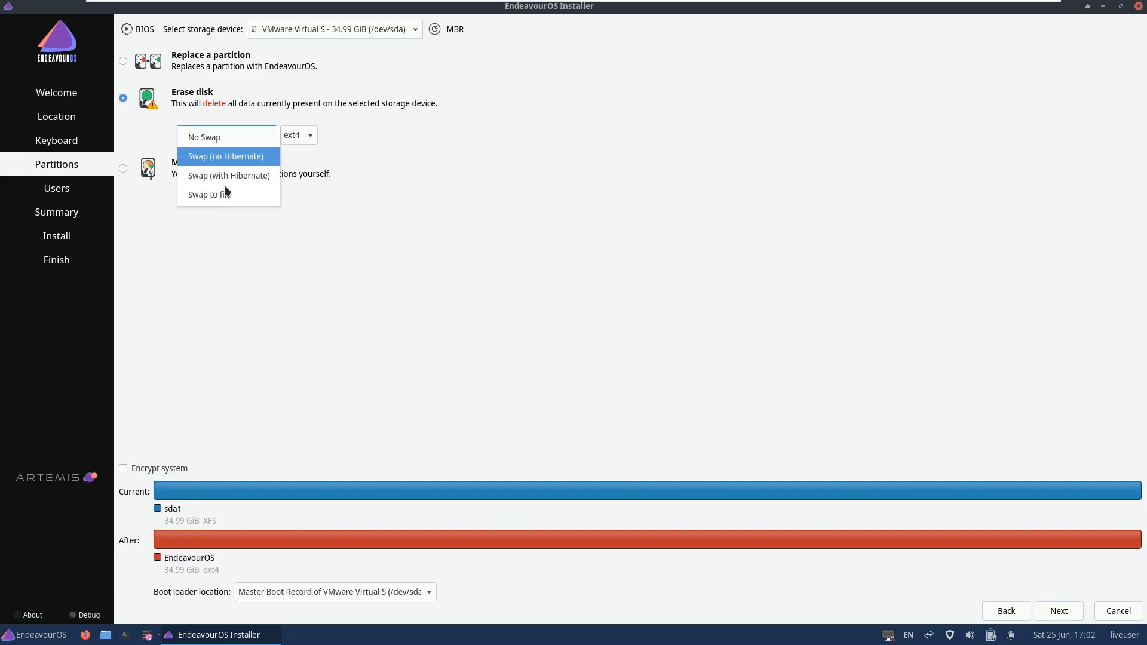
click(227, 134)
click(302, 140)
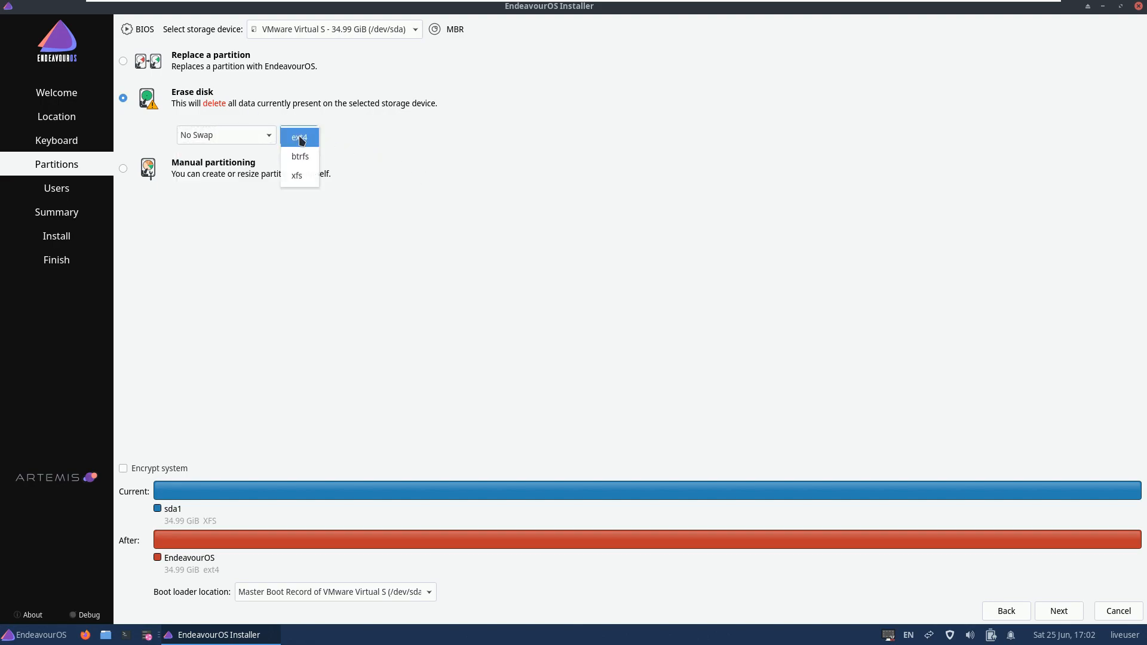
click(544, 198)
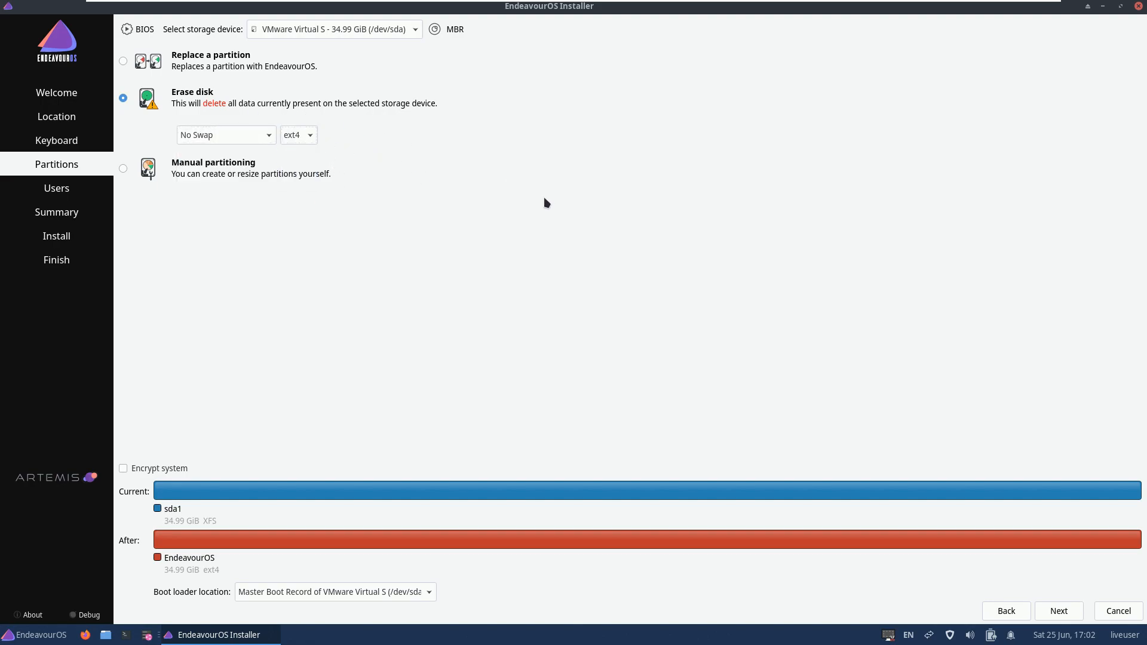
Try the Replace a partition and Manual partitioning options, and return to Erase disk.
click(124, 60)
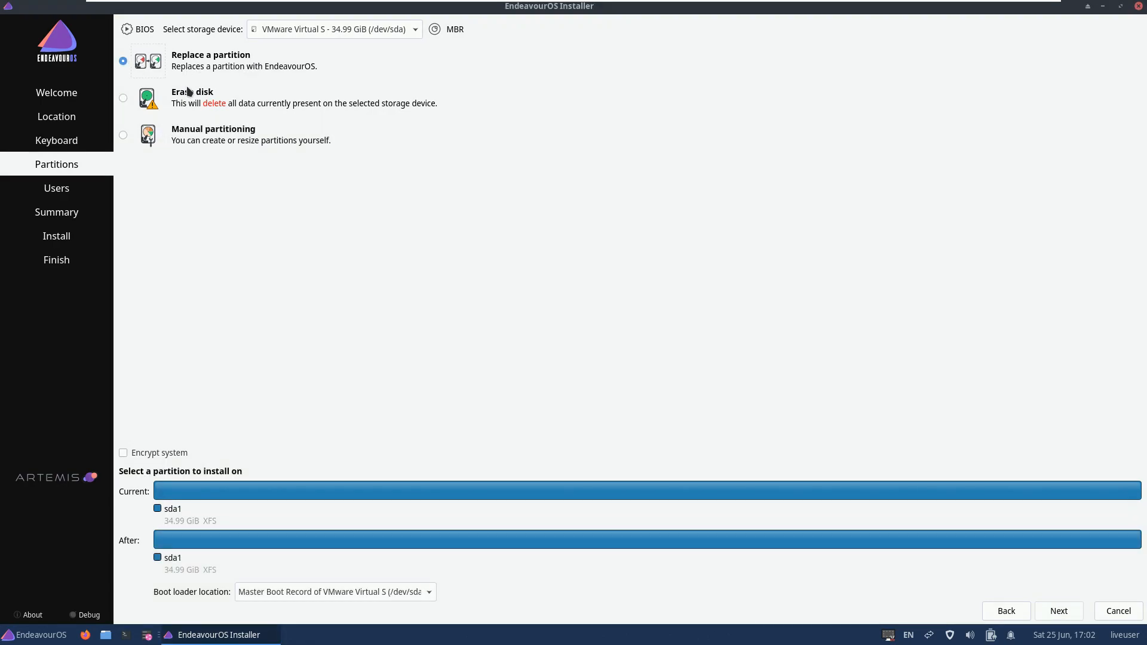
click(124, 136)
click(123, 100)
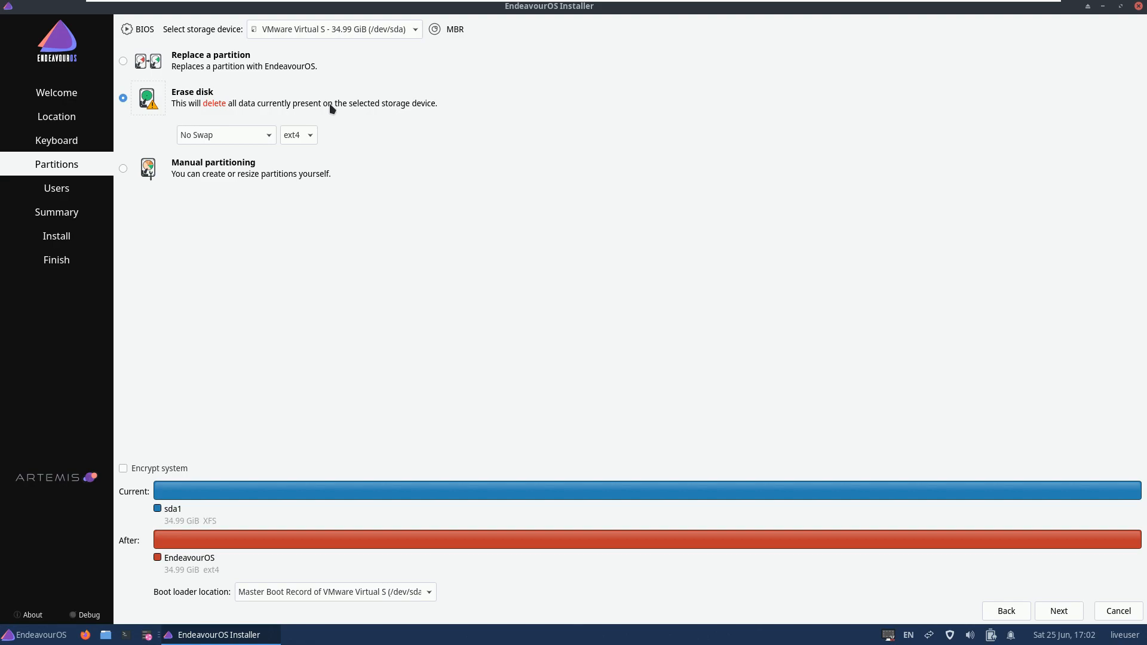
Review the swap and file system choices again, keep No Swap with ext4, and continue to the user settings.
click(225, 133)
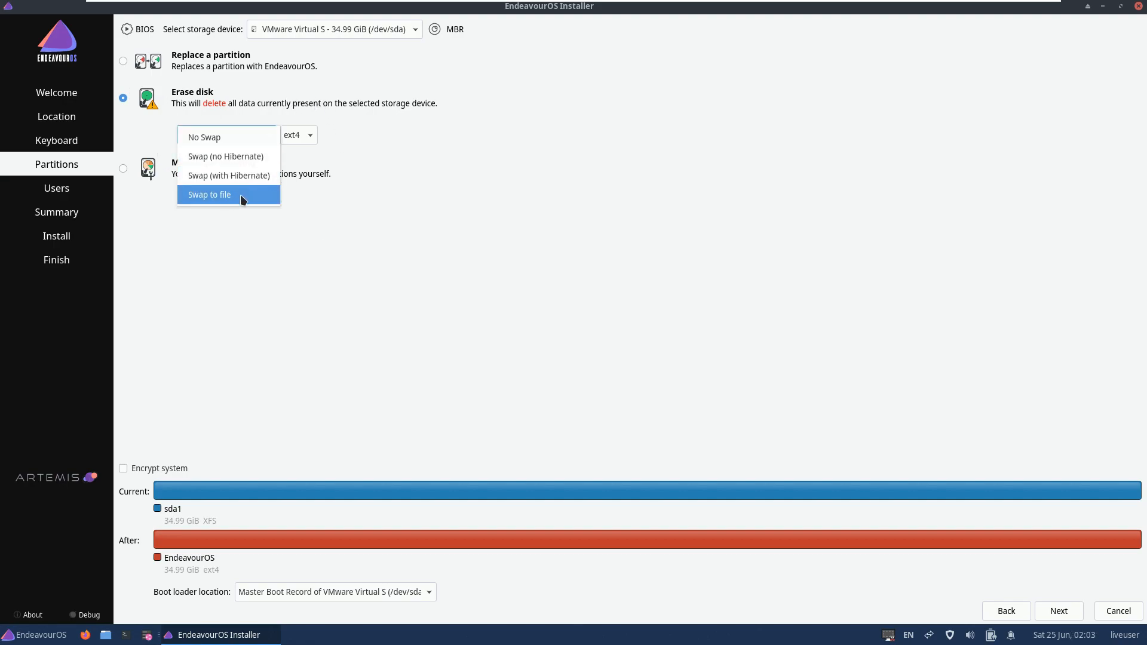
click(411, 163)
click(305, 136)
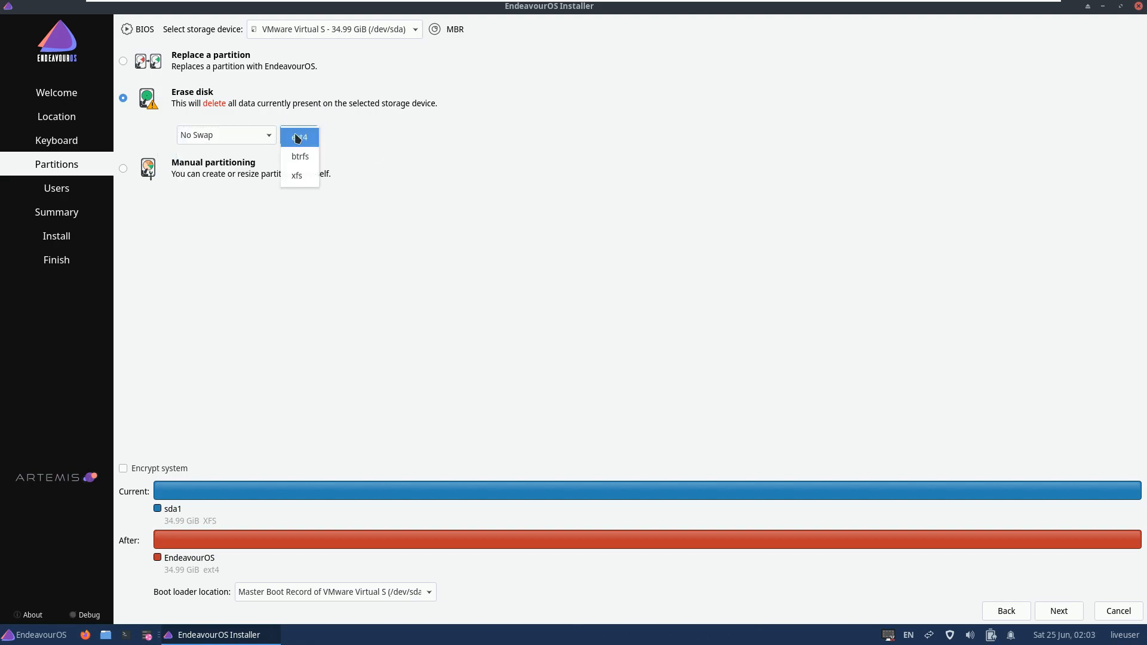
click(509, 167)
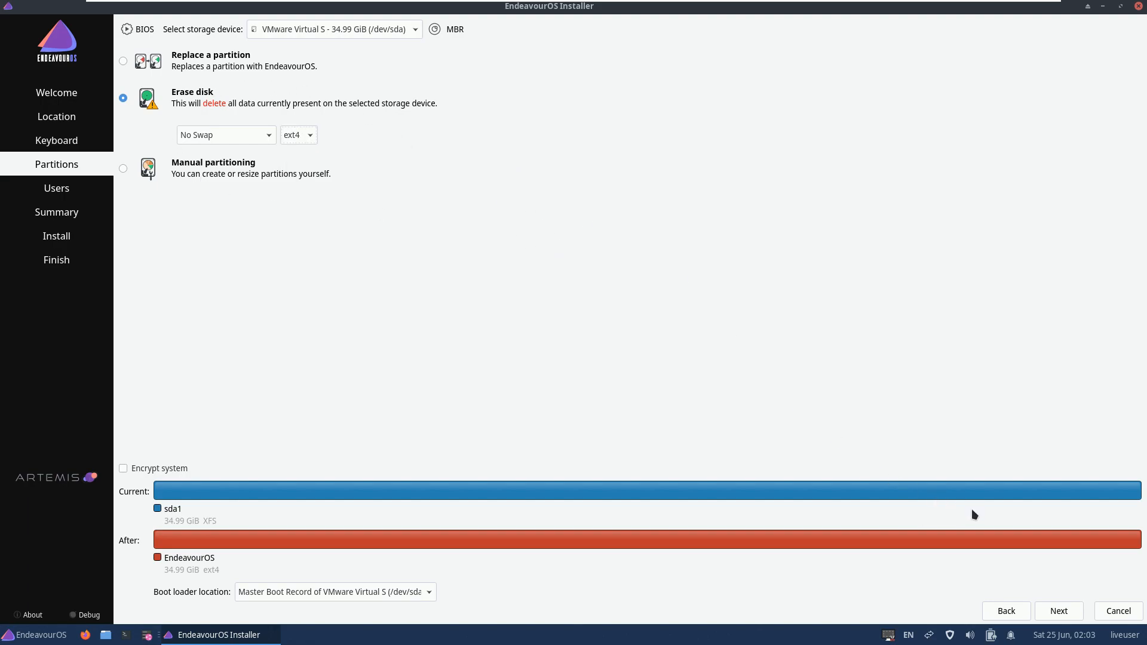
click(1066, 607)
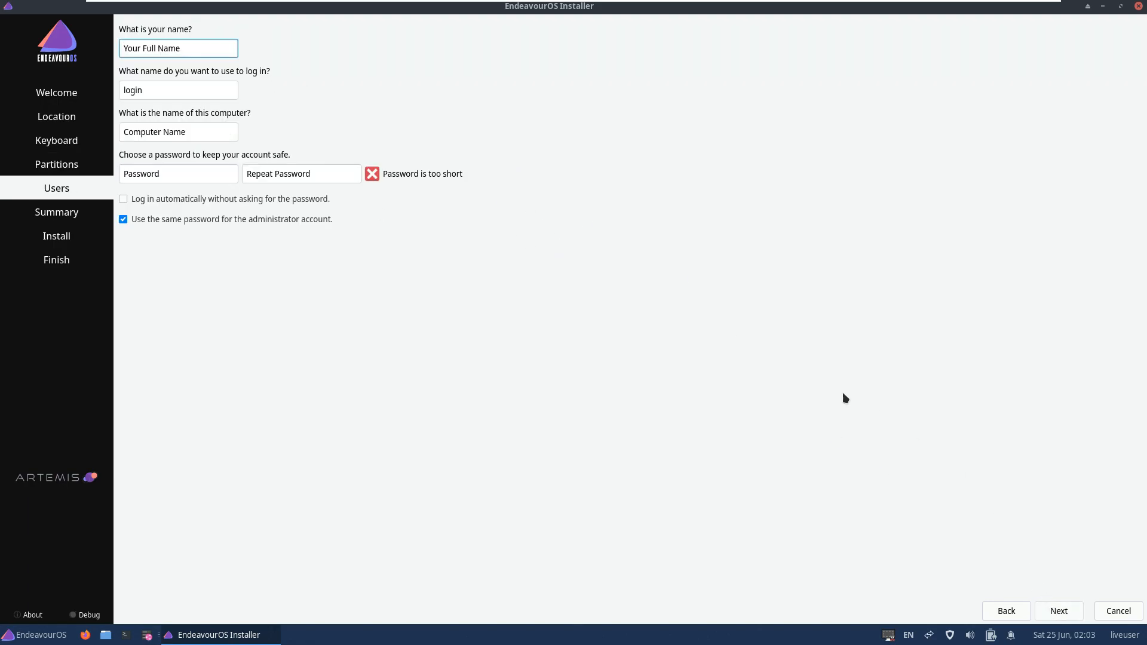
Enable automatic login, fill in the user's full name, and remove the "-vmwarevirtualplatform" suffix from the computer name.
click(300, 220)
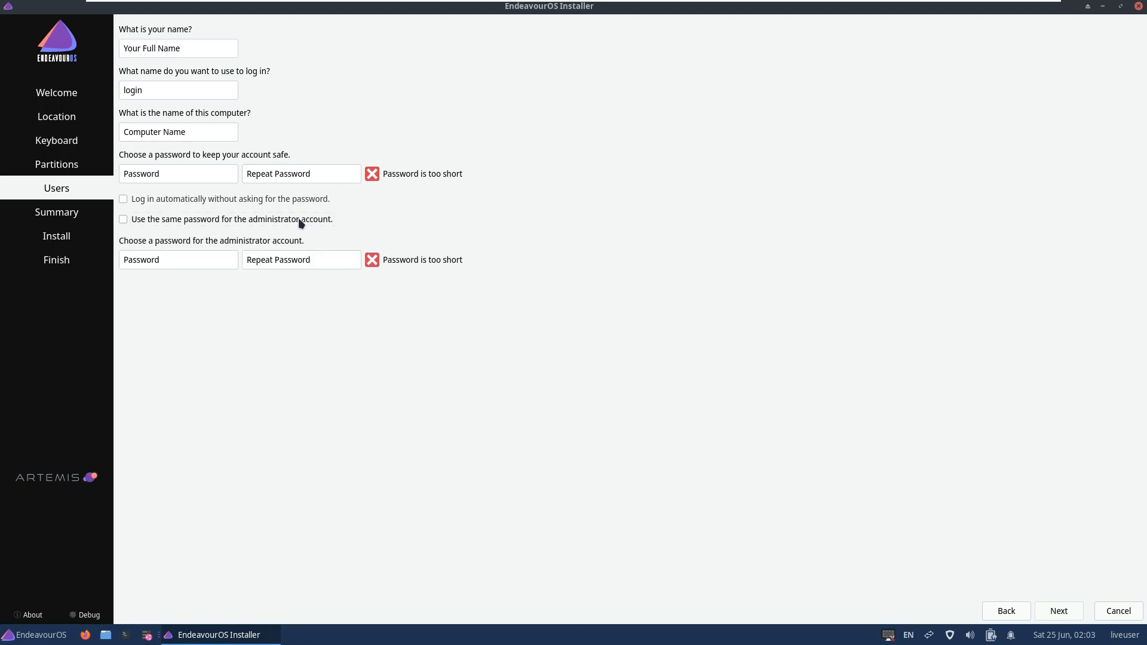
click(271, 199)
click(141, 50)
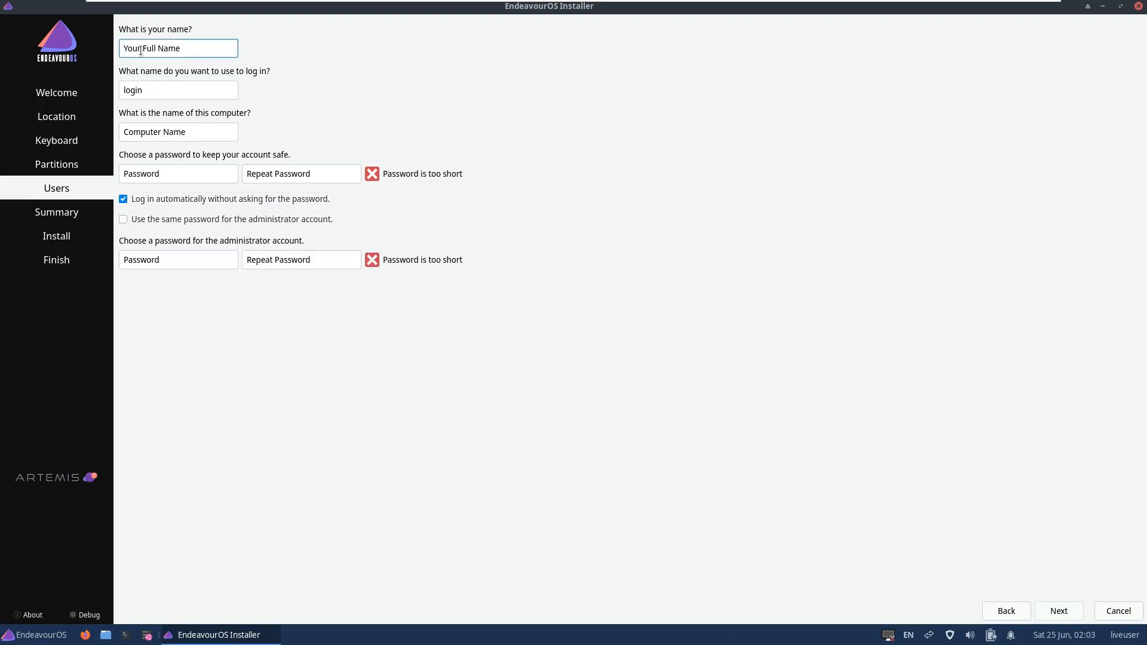
text(runb)
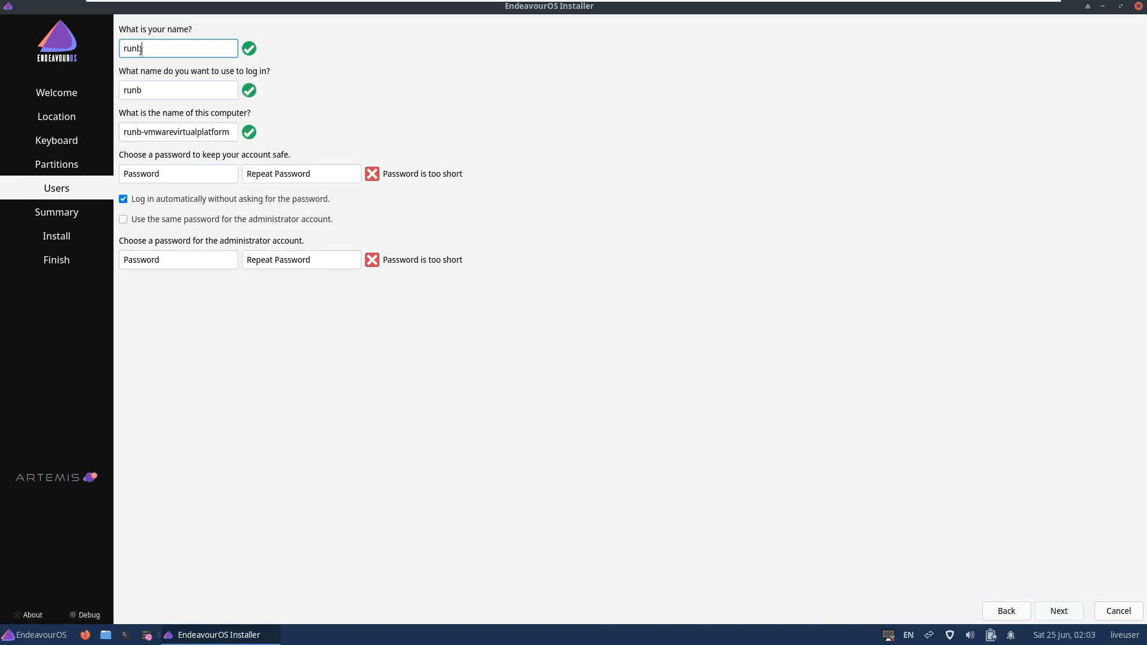
text(oxing)
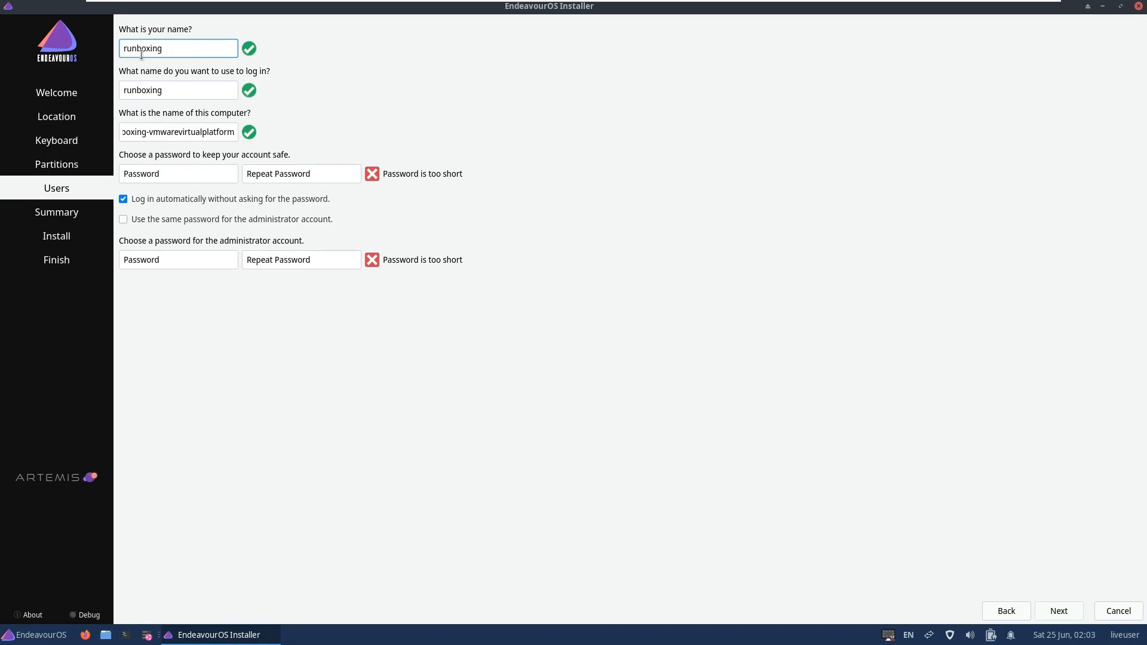
drag(146, 133, 258, 143)
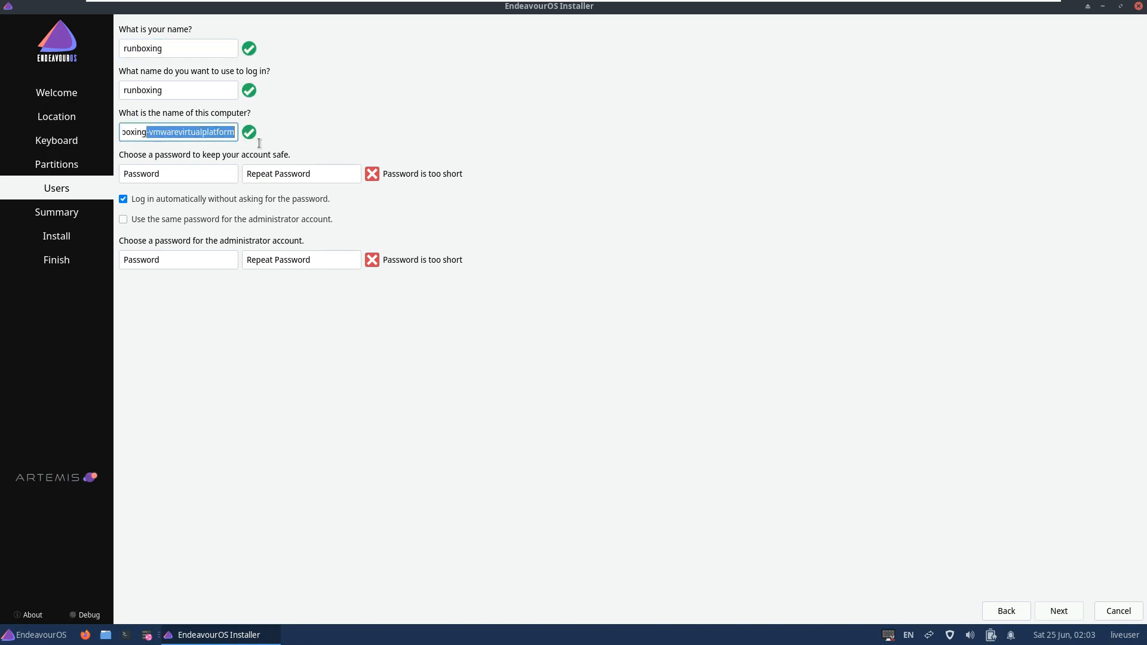
key(BackSpace)
Enter and repeat the account password, and use the same password for the administrator account.
click(203, 167)
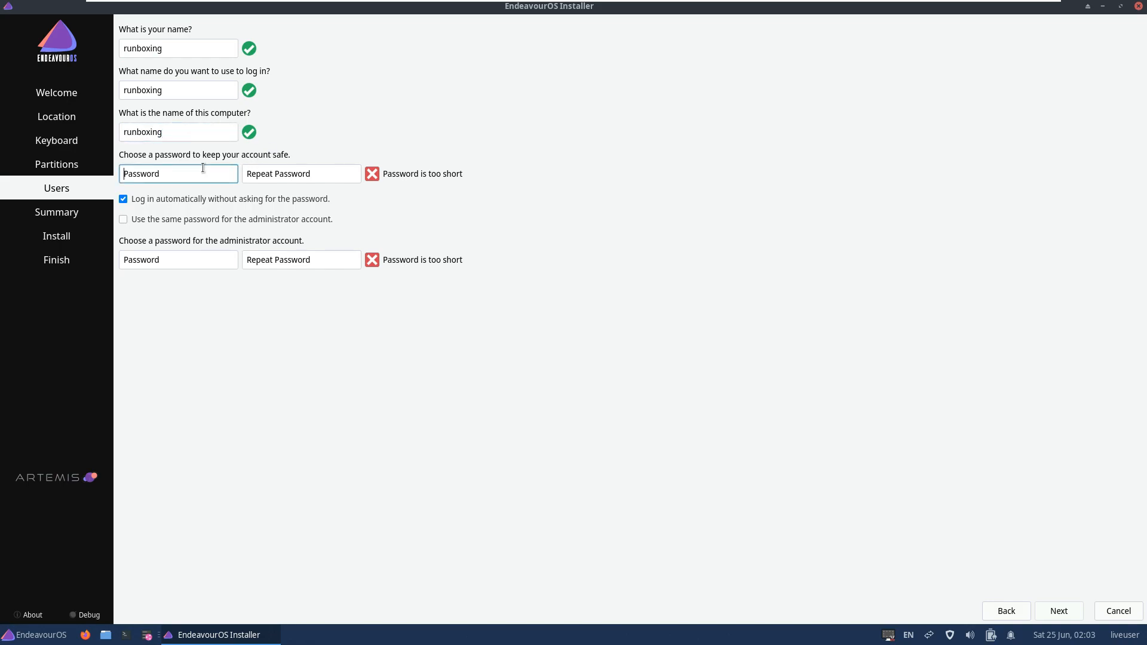
text(r)
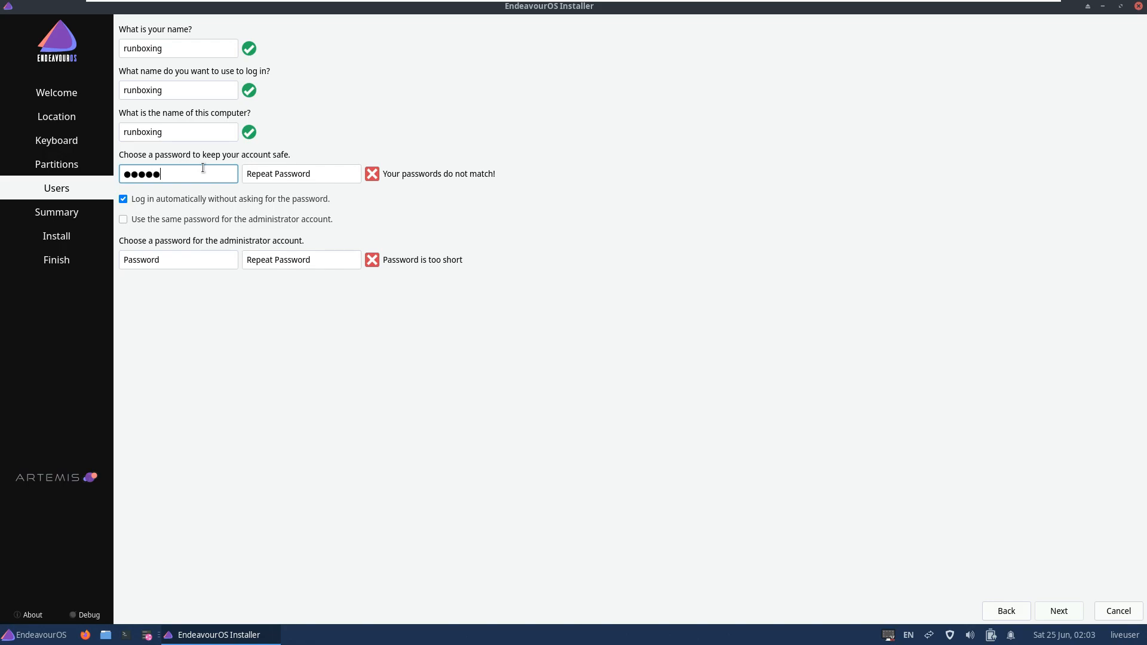
click(257, 172)
text(ru●●●)
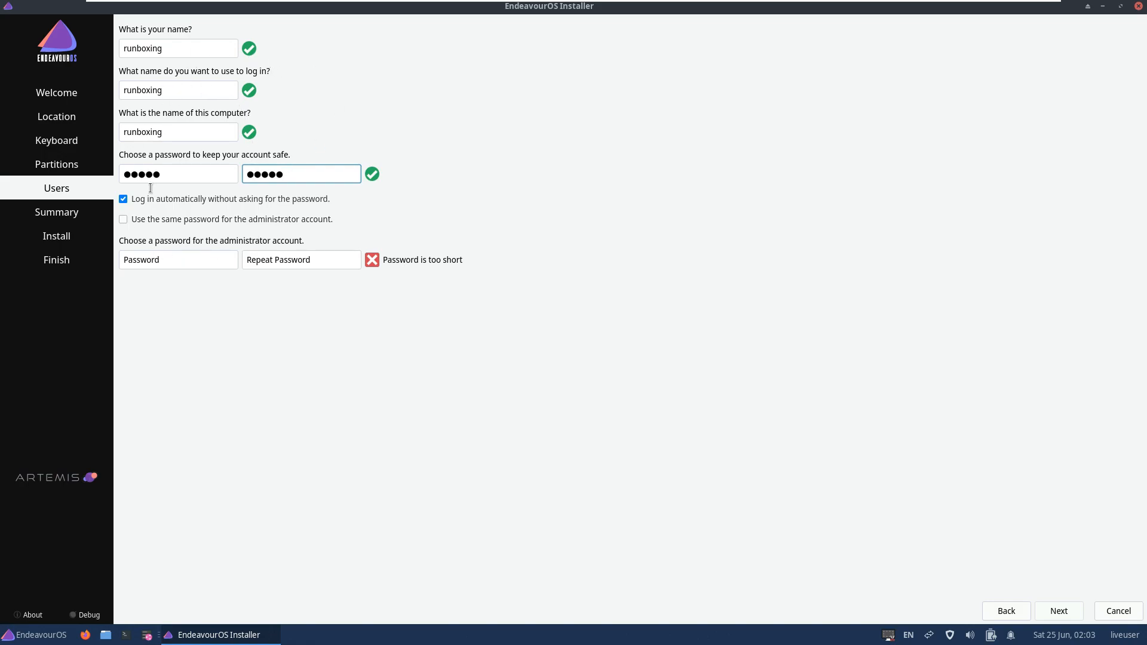
click(174, 221)
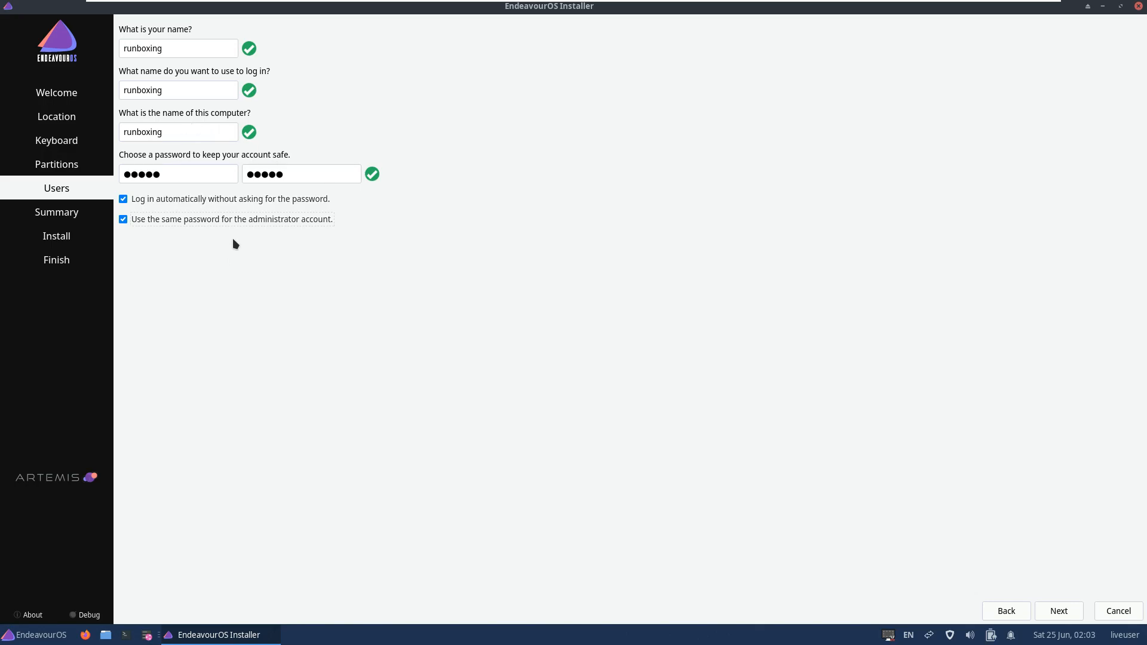
Continue to the installation summary, start the installation, and confirm the changes to the disk.
click(1057, 612)
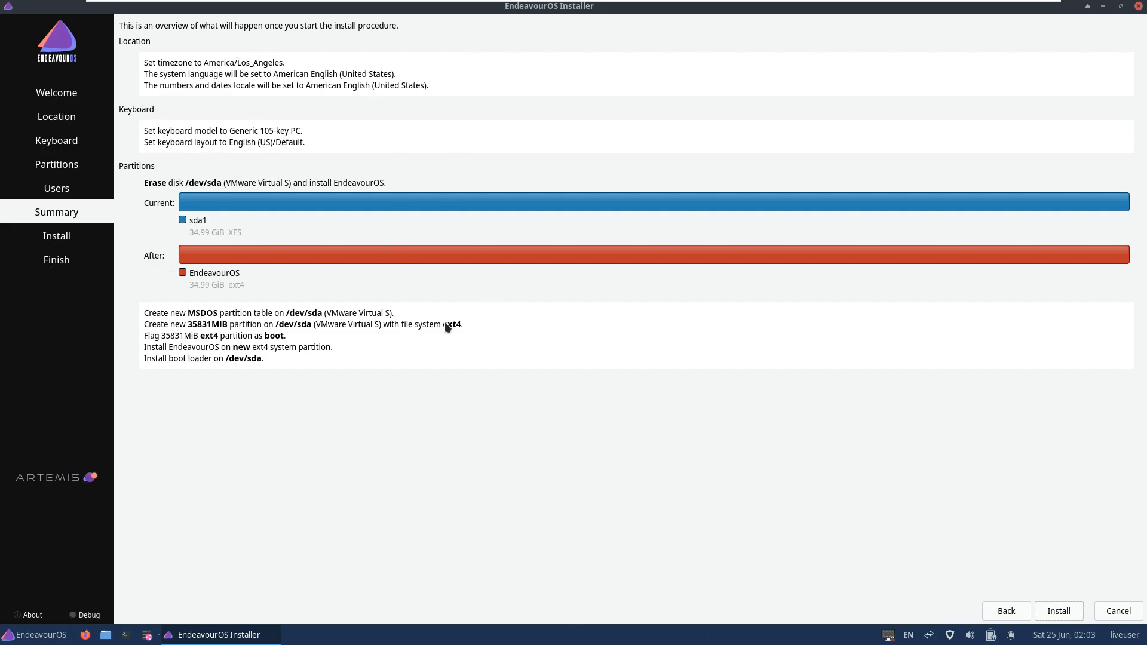
click(1057, 609)
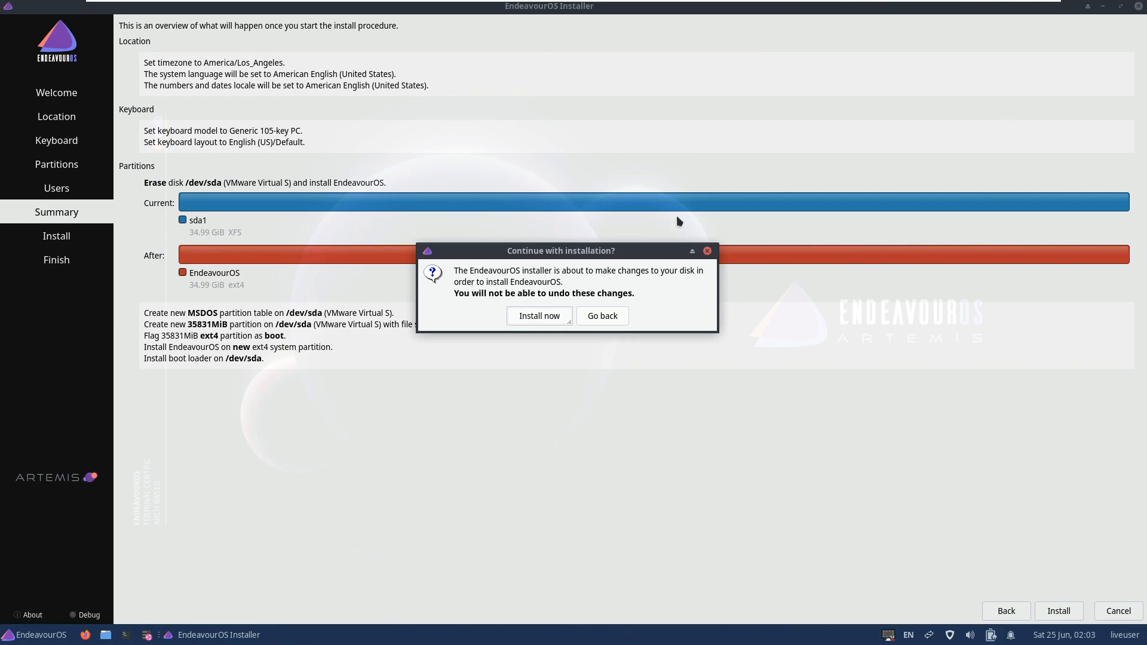
click(542, 316)
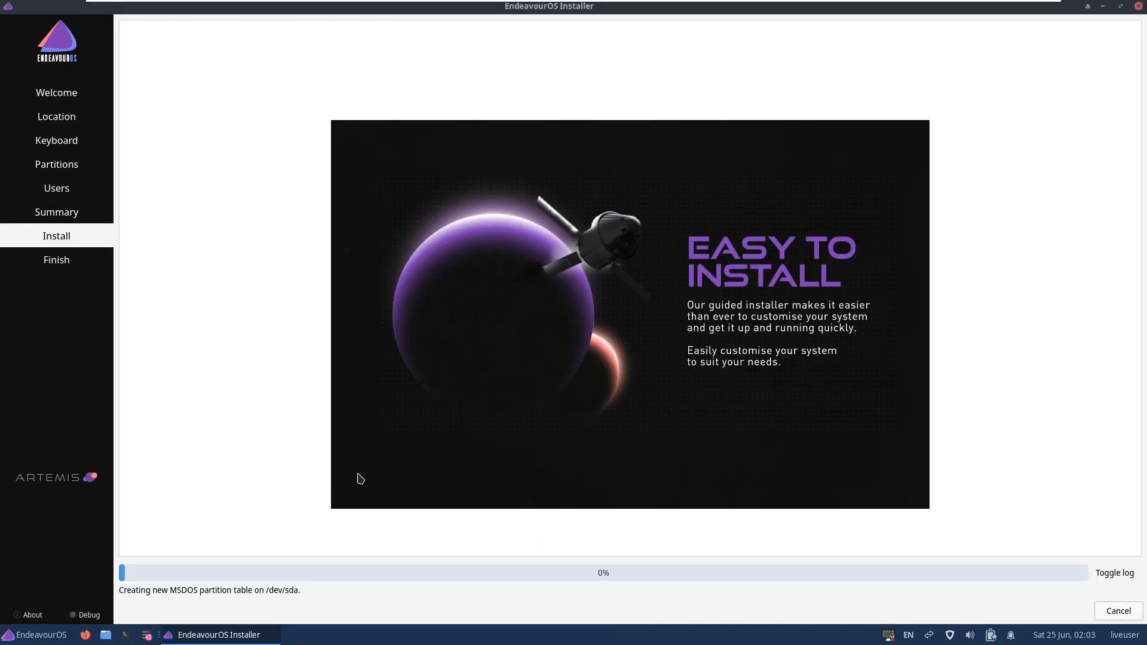
Show the installation log and look through its entries from the beginning to the latest job.
click(1108, 575)
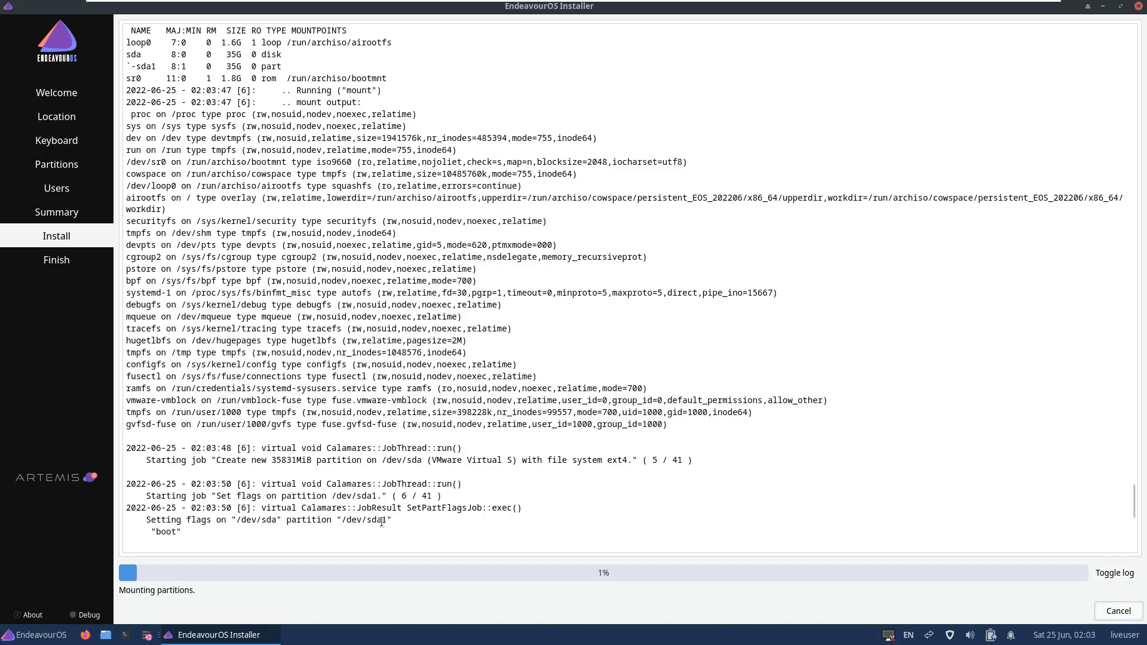
scroll(299, 307, up, 20)
scroll(299, 306, down, 17)
scroll(300, 306, down, 20)
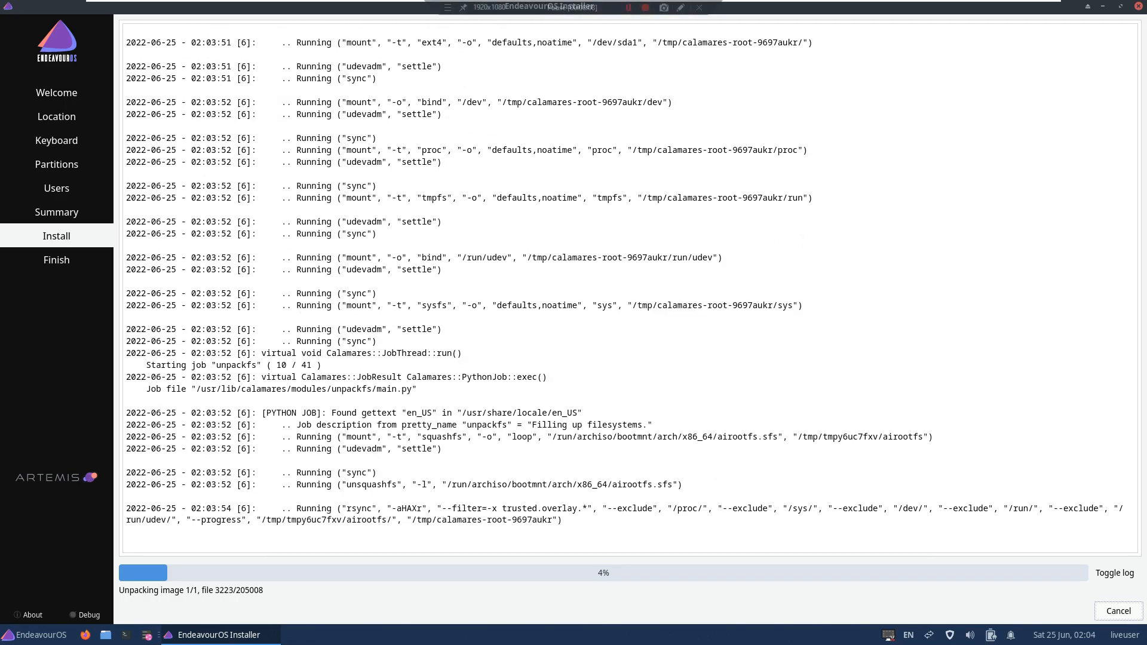
Switch to an empty workspace, enlarge the applications menu there, and open Task Manager from the Accessories category.
key(ctrl+alt+Right)
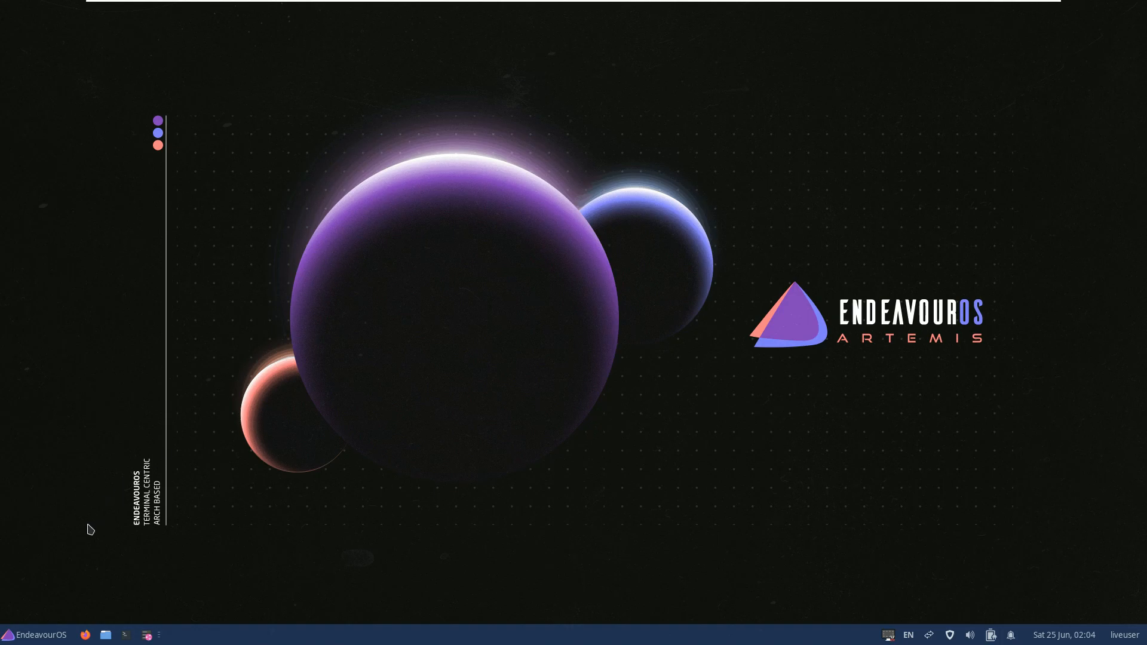
click(44, 636)
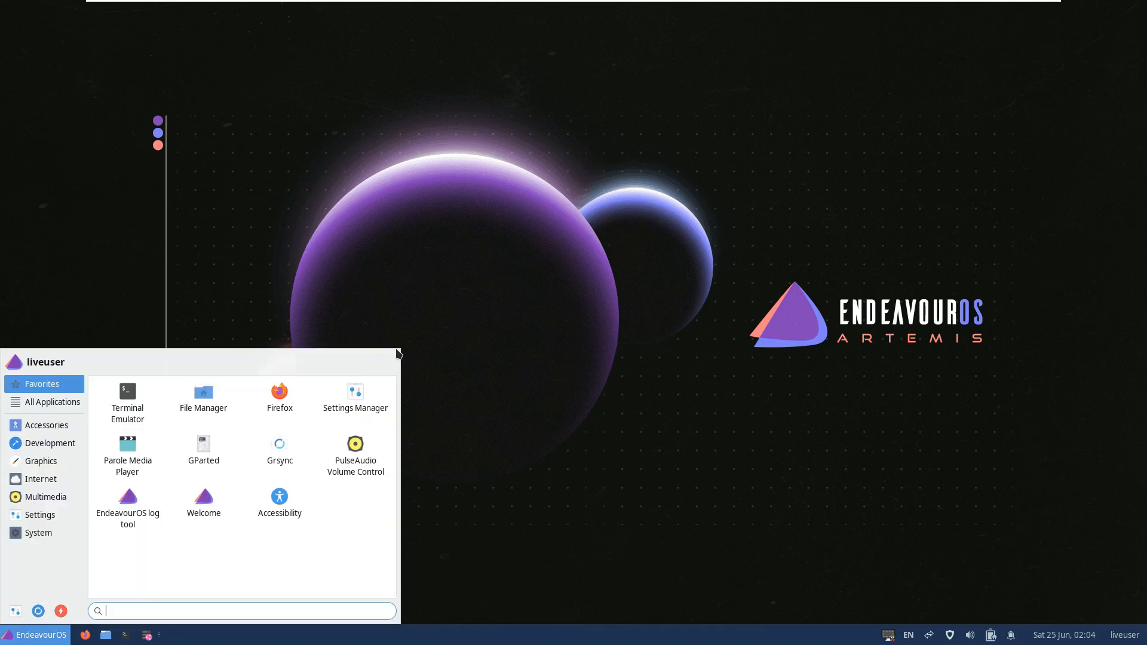
drag(402, 351, 655, 90)
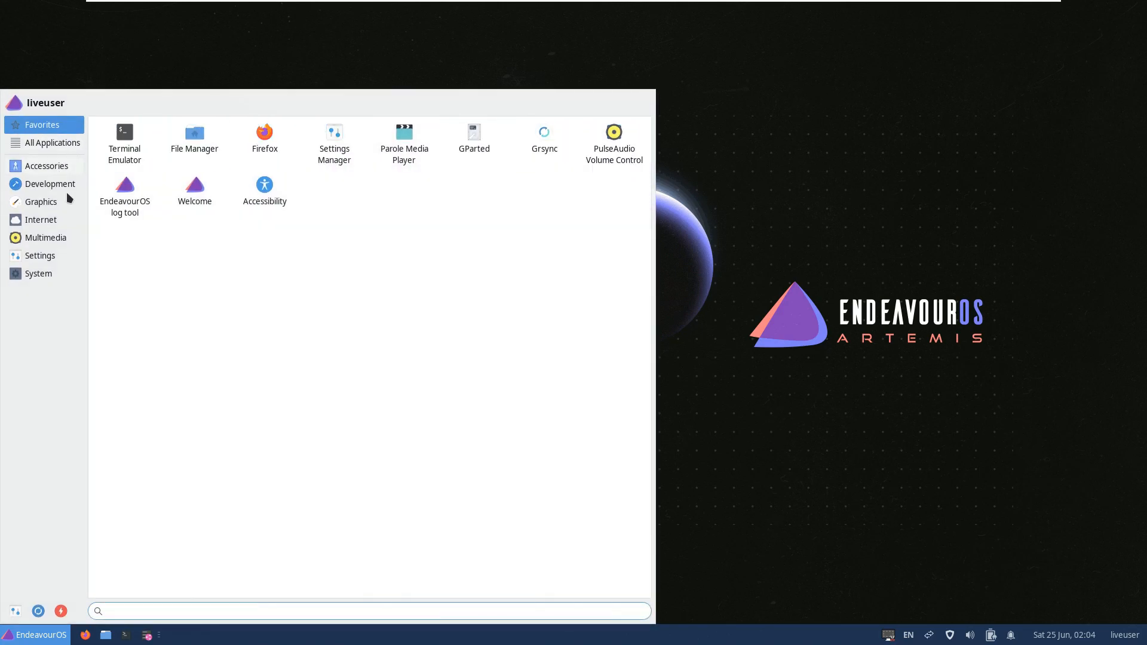
click(71, 168)
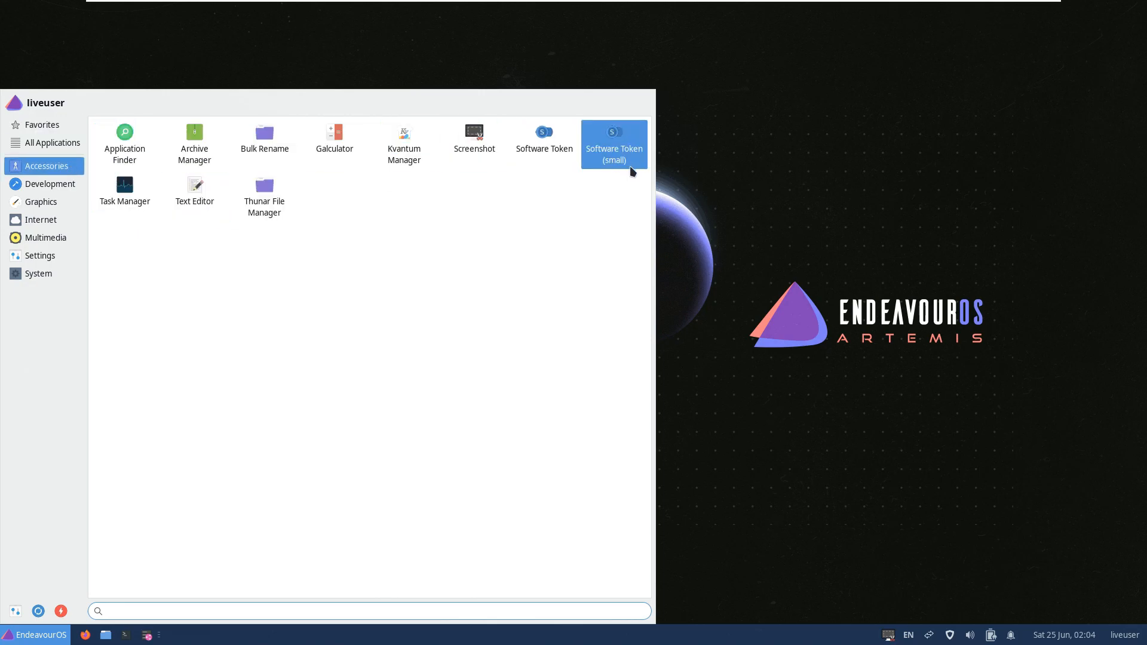
click(124, 190)
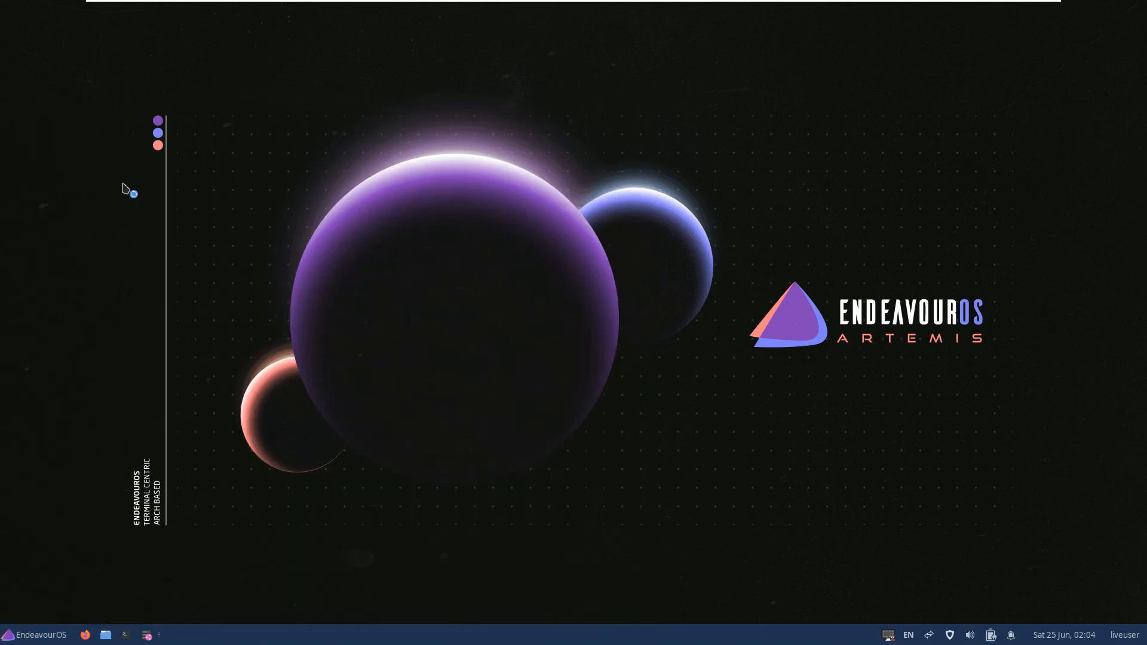
click(663, 133)
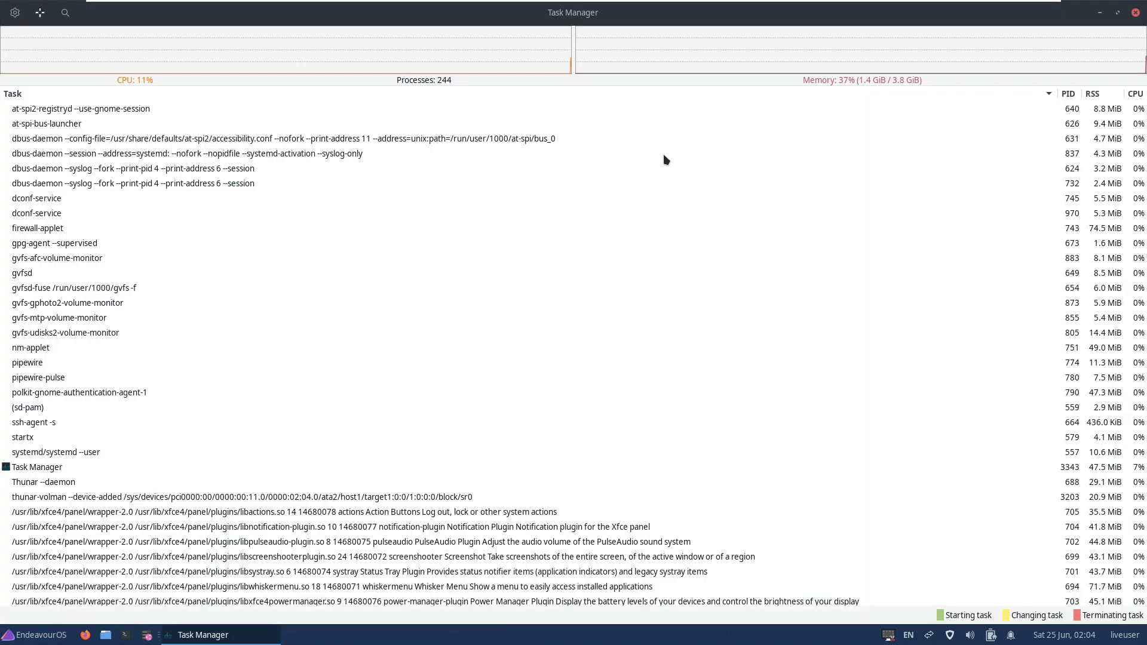
Review Task Manager's general settings, version information and column options, and close the settings.
click(40, 14)
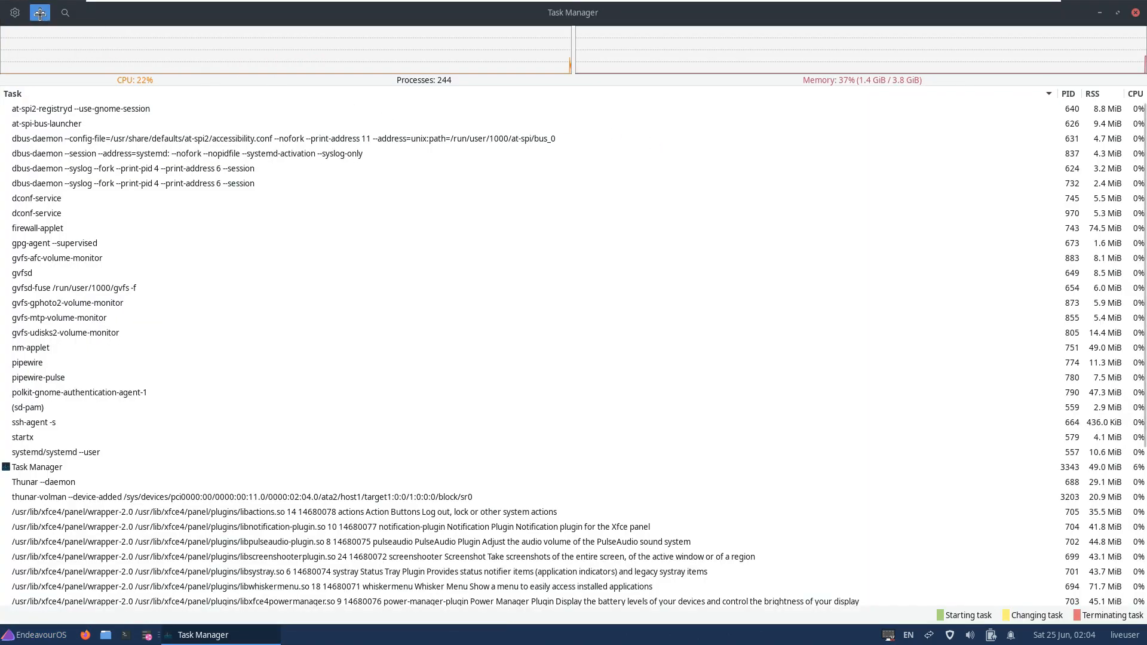
click(21, 15)
click(15, 12)
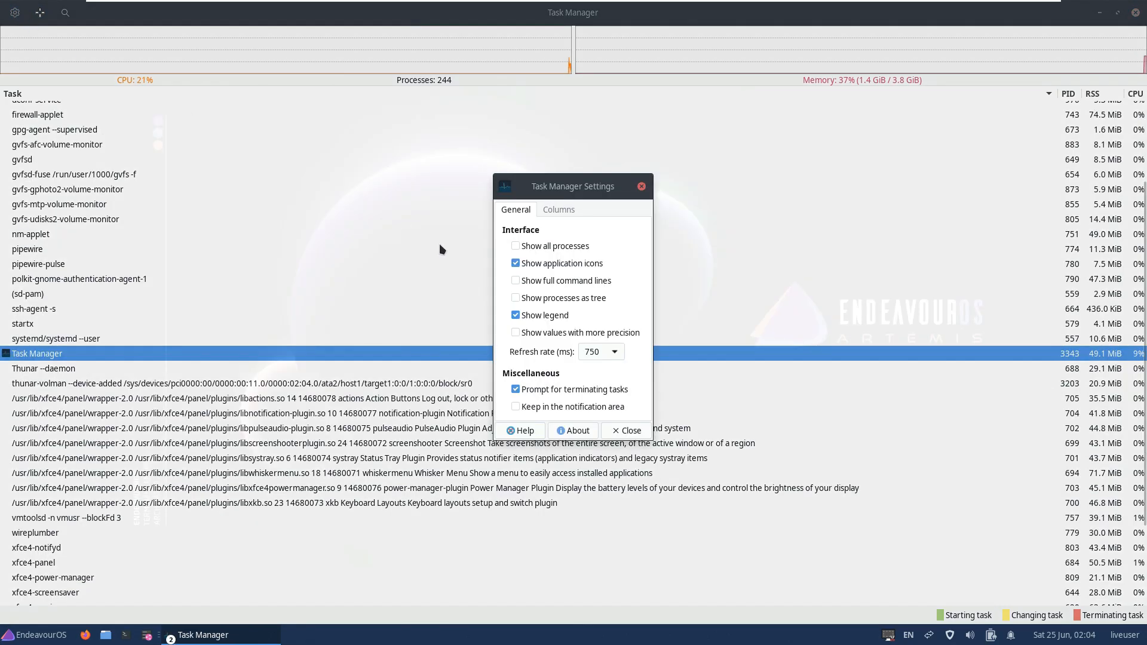
click(573, 430)
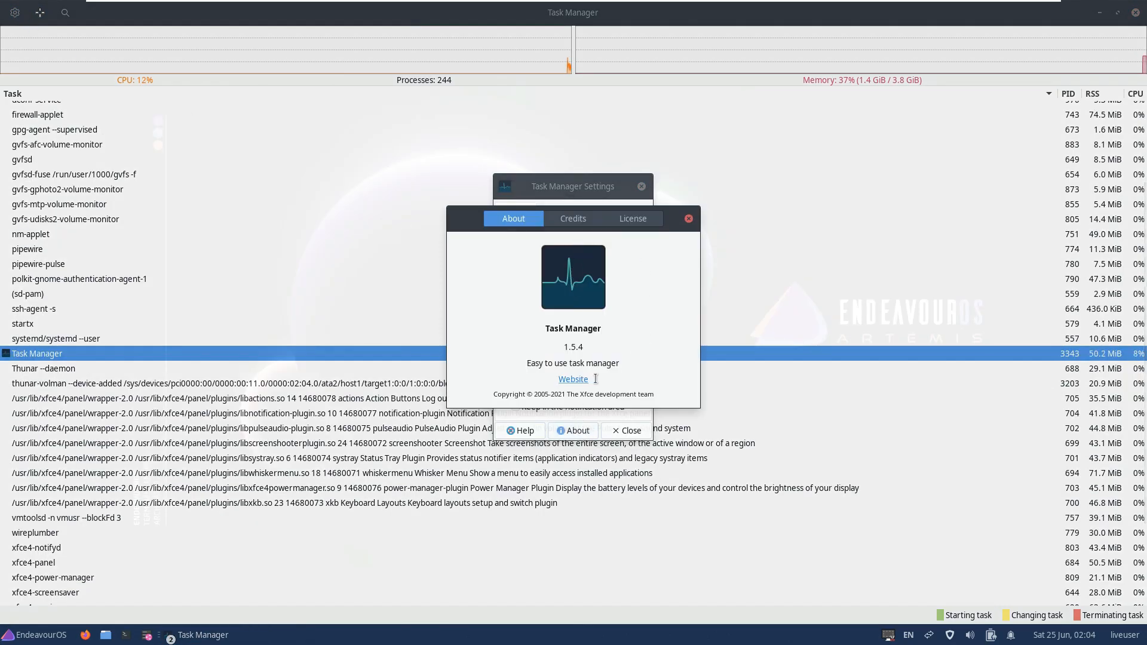
click(688, 218)
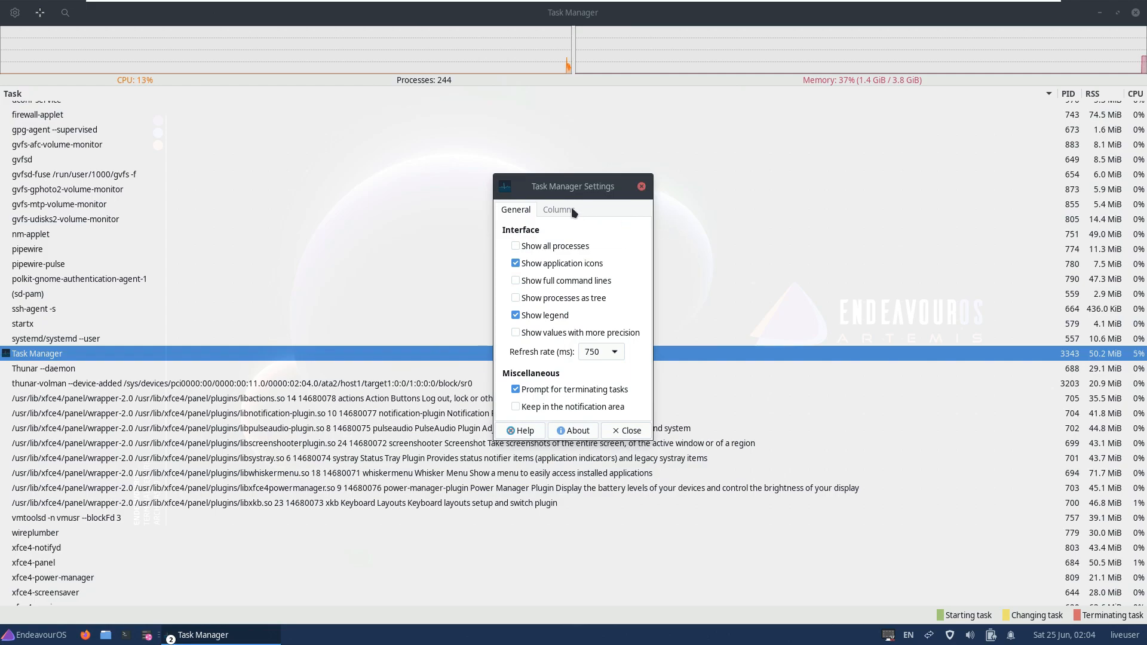
click(561, 209)
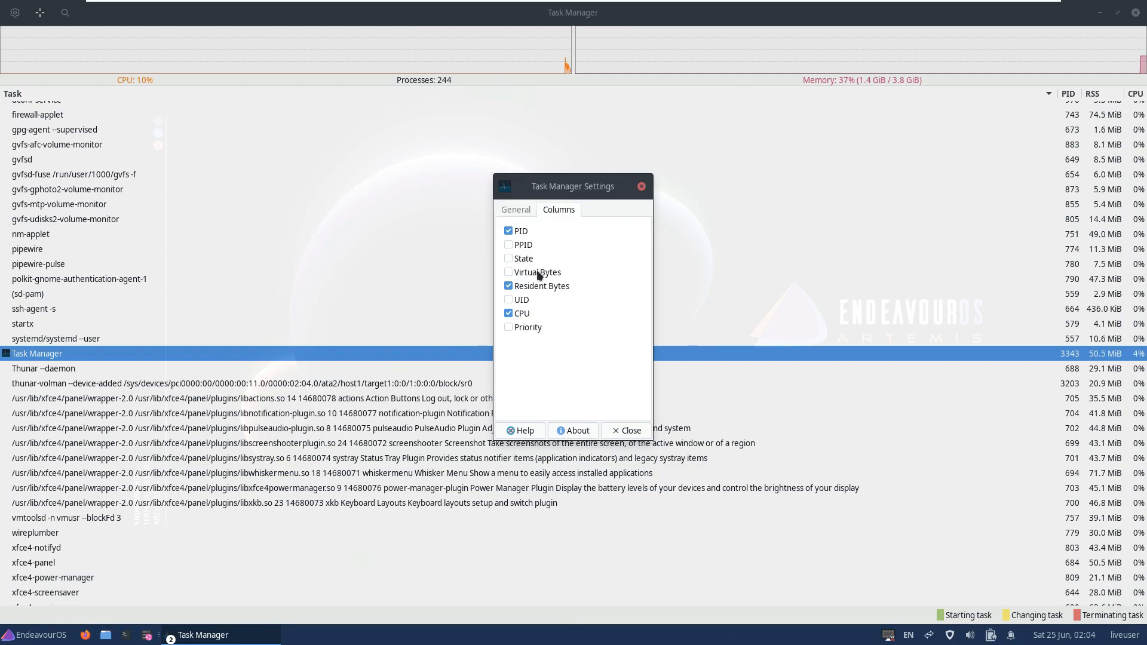
click(629, 428)
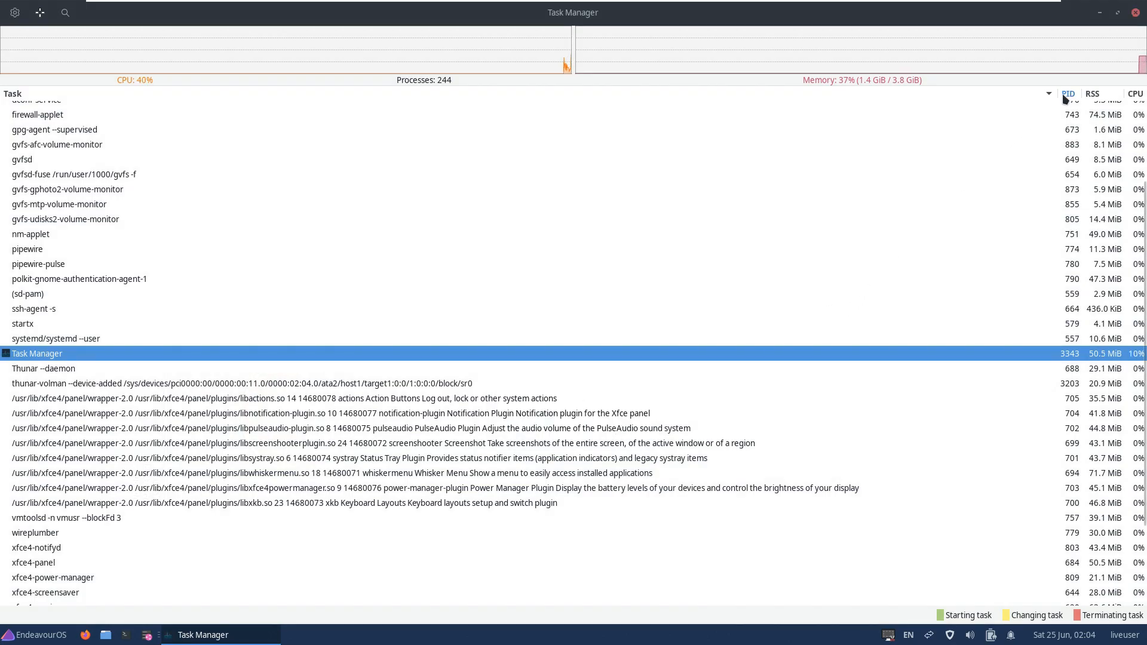
Narrow the Task column to about half the window width, look through the running processes, and close Task Manager.
drag(1056, 93, 553, 127)
scroll(441, 199, up, 3)
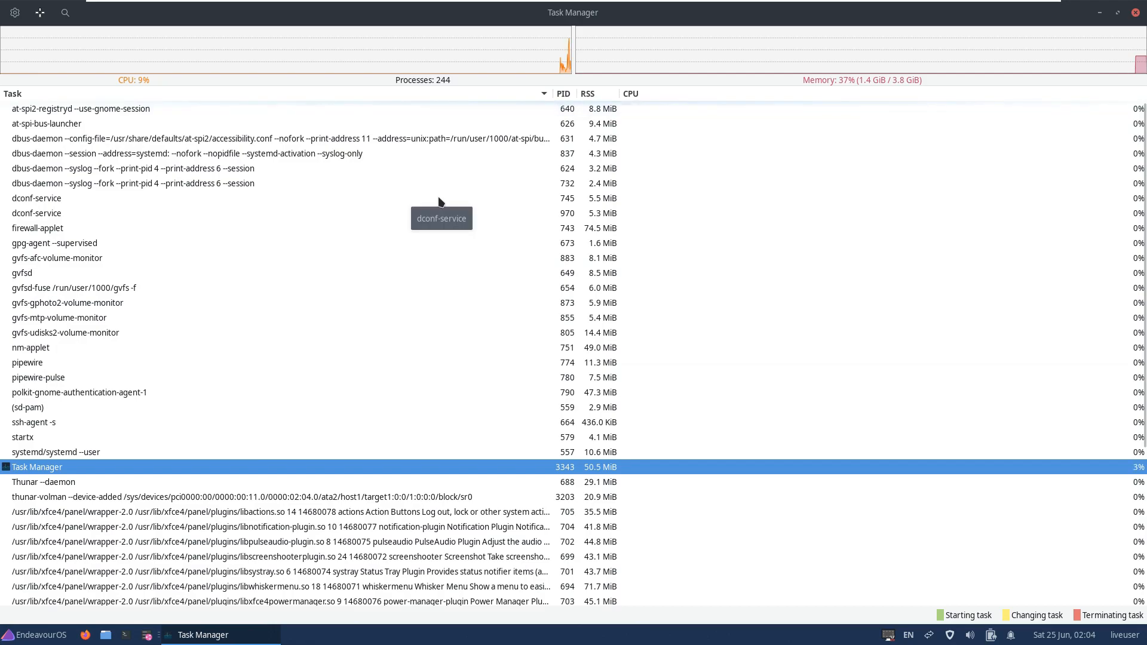
scroll(439, 201, down, 5)
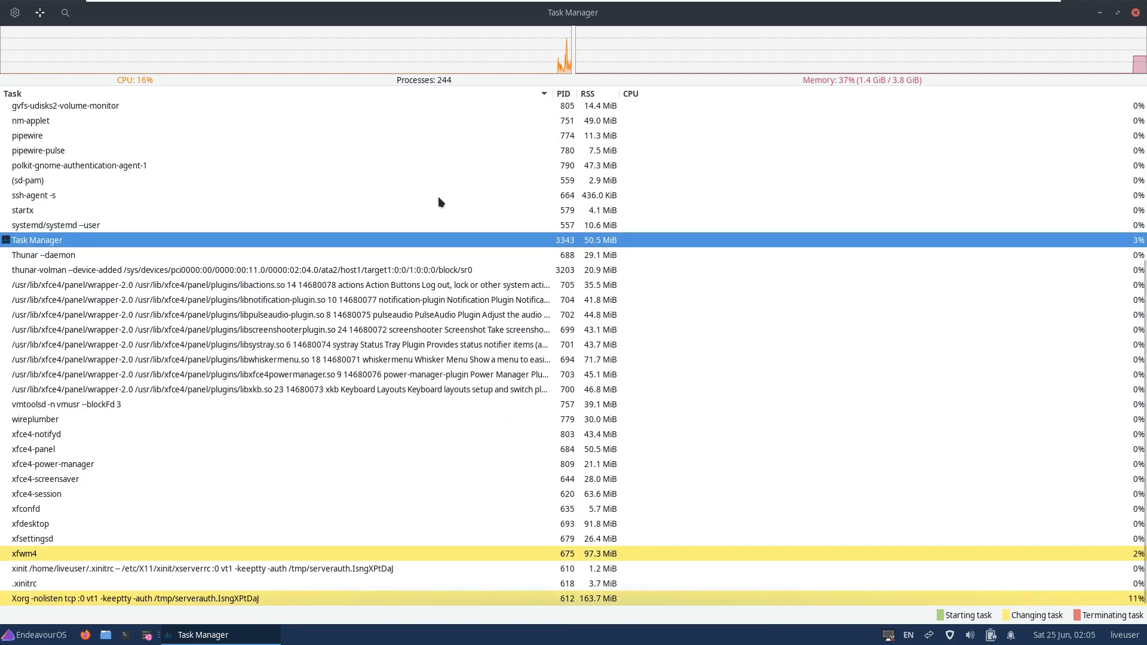
scroll(439, 200, up, 4)
scroll(438, 202, up, 1)
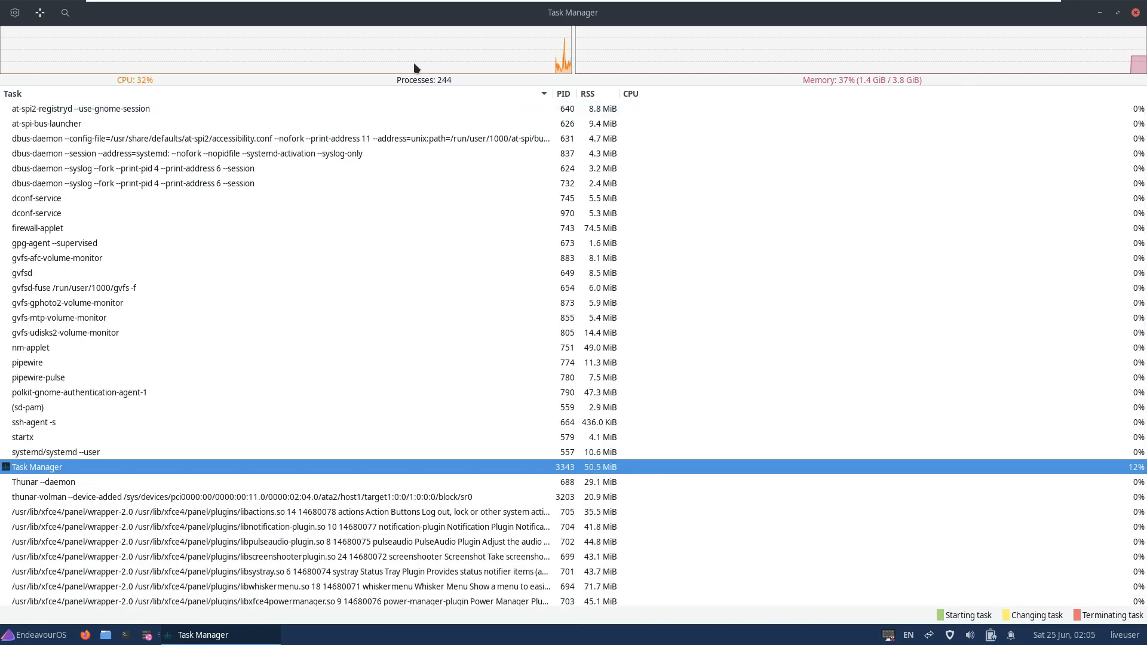
click(1135, 12)
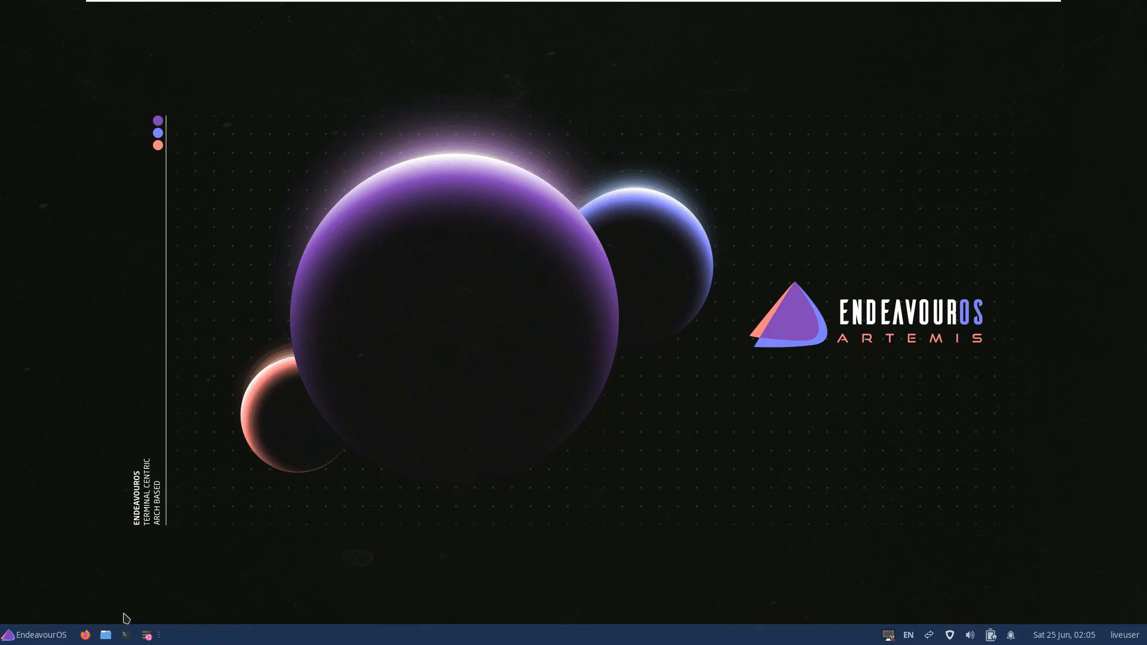
Open a maximized terminal and run neofetch to display the live system's details.
click(126, 634)
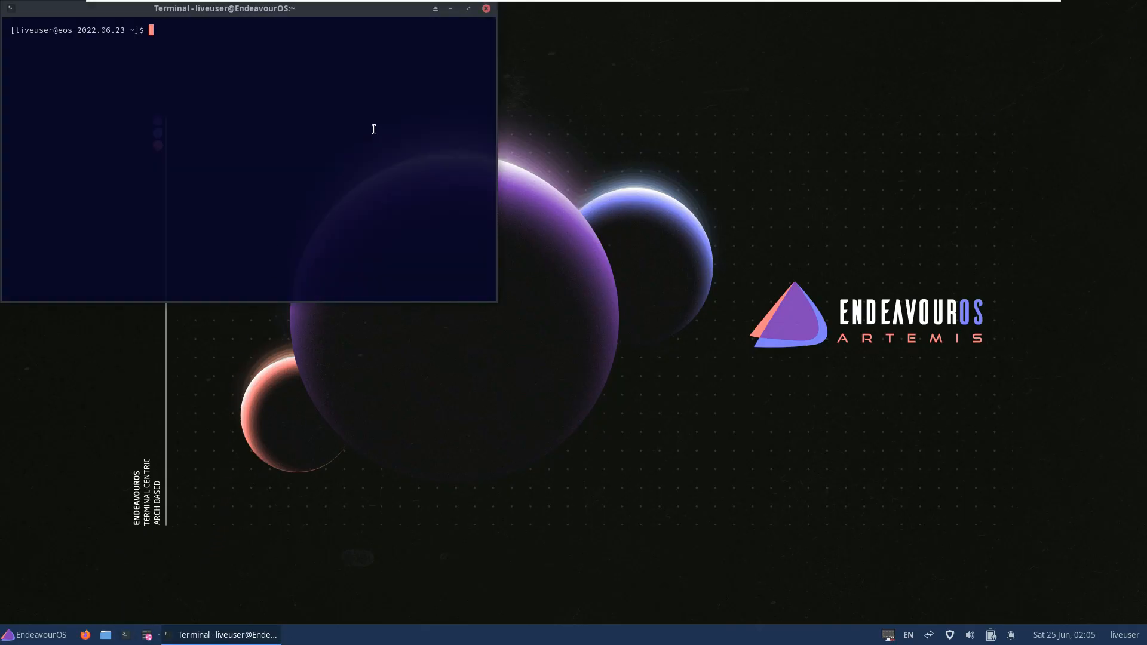
click(468, 8)
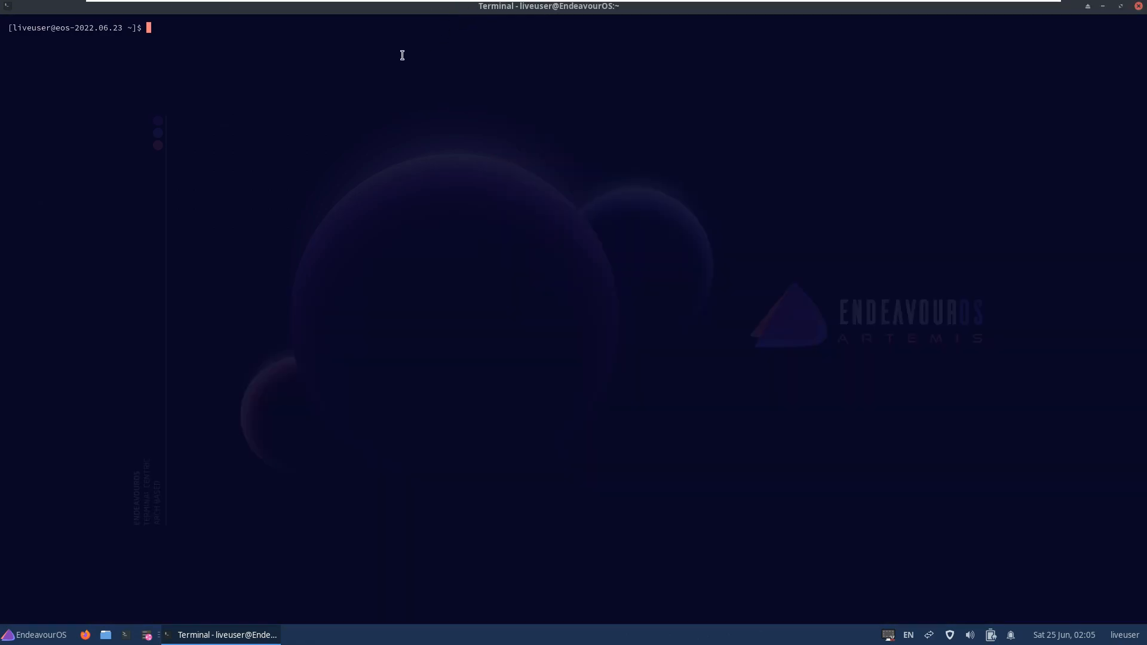
text(neofetch)
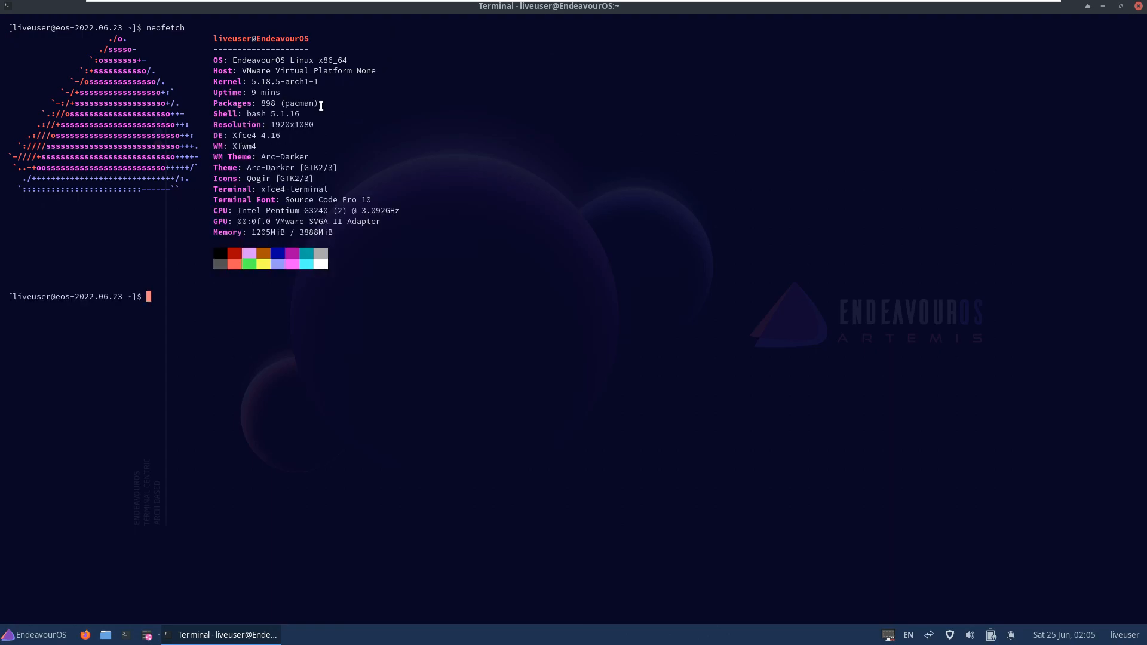
Highlight the neofetch system details, including the kernel, desktop environment and window manager lines, and clear the selection.
drag(214, 38, 373, 238)
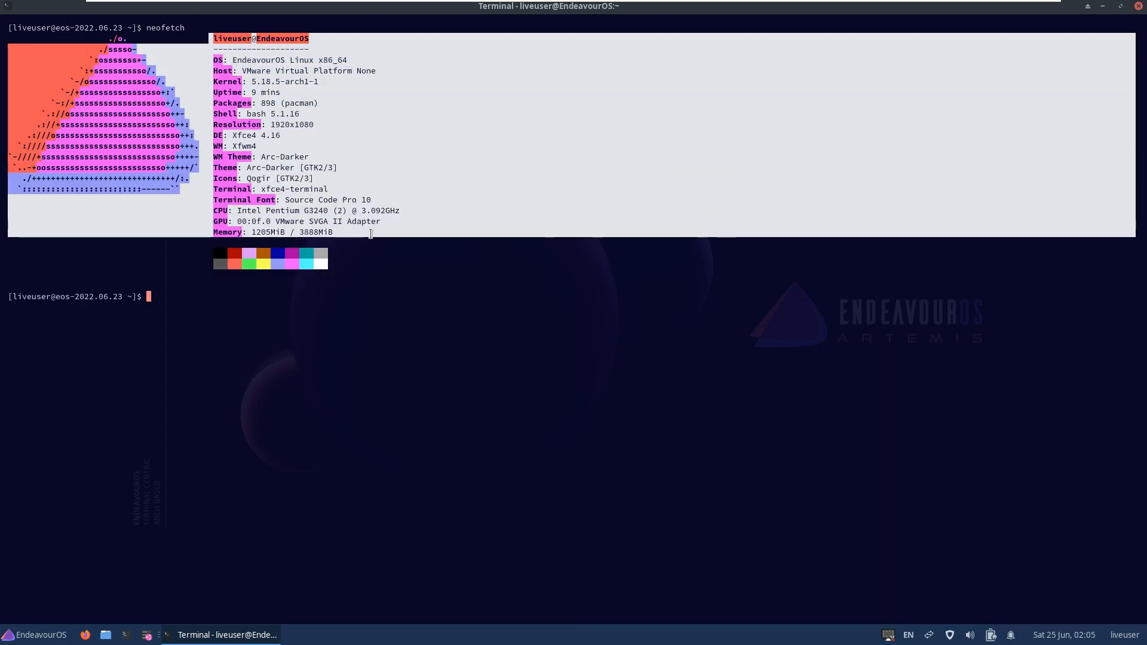
drag(325, 78, 174, 81)
drag(283, 136, 191, 137)
drag(312, 149, 185, 146)
click(250, 312)
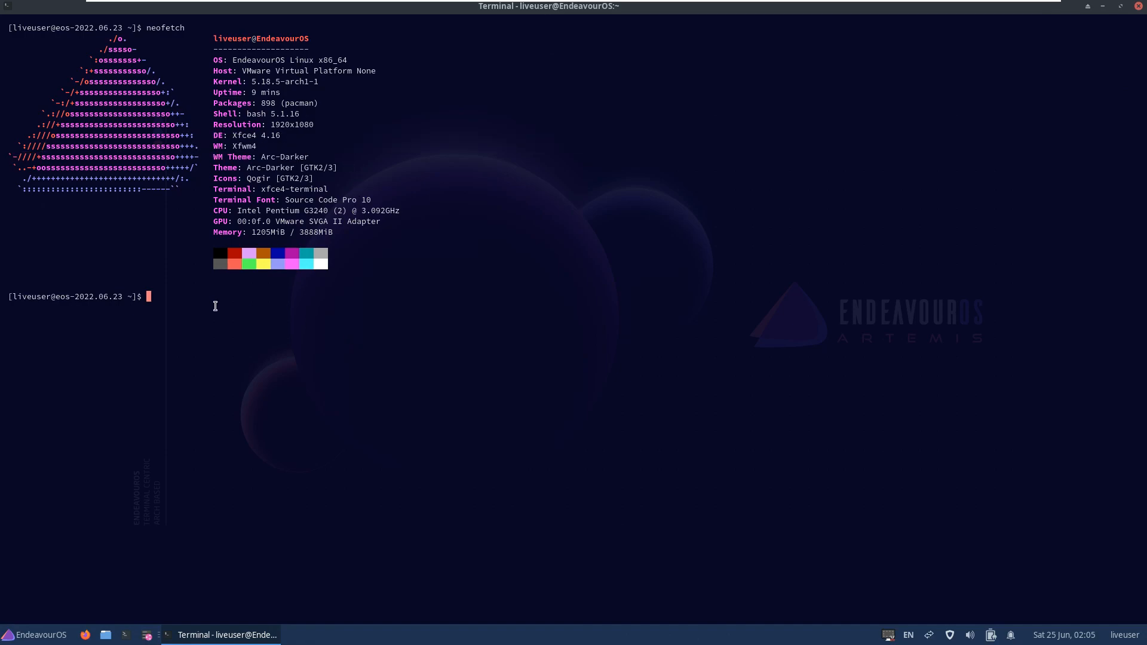
Print the full system information with uname -a and the kernel release with uname -r, and exit the terminal.
text(uname -a)
key(Return)
text(unam e-r)
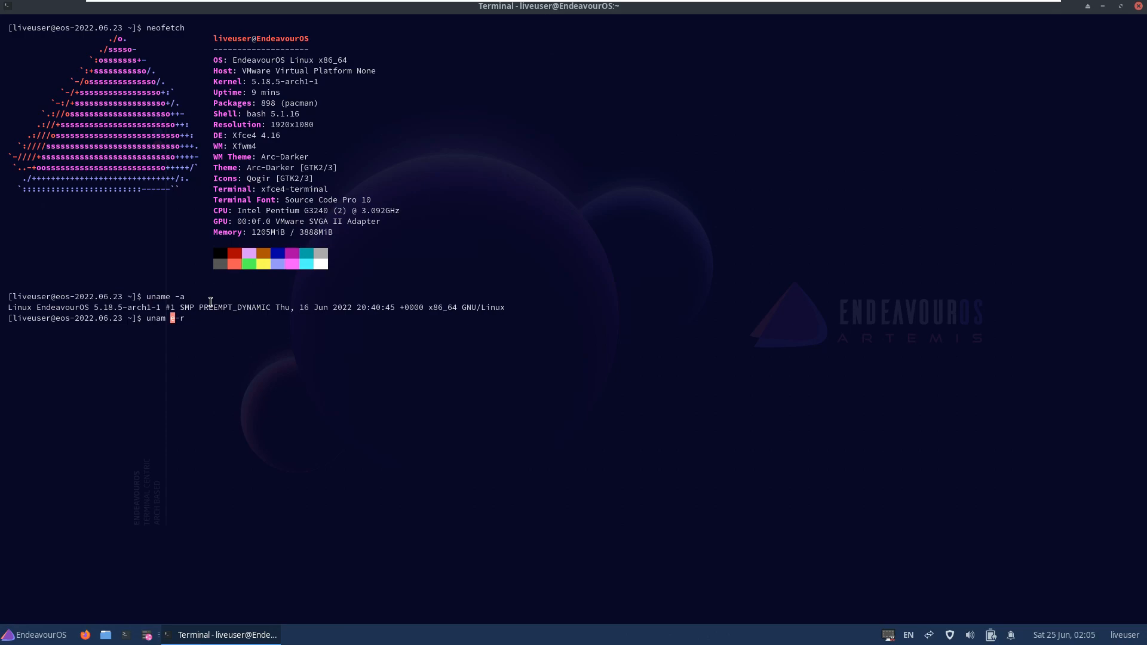
key(BackSpace)
key(Return)
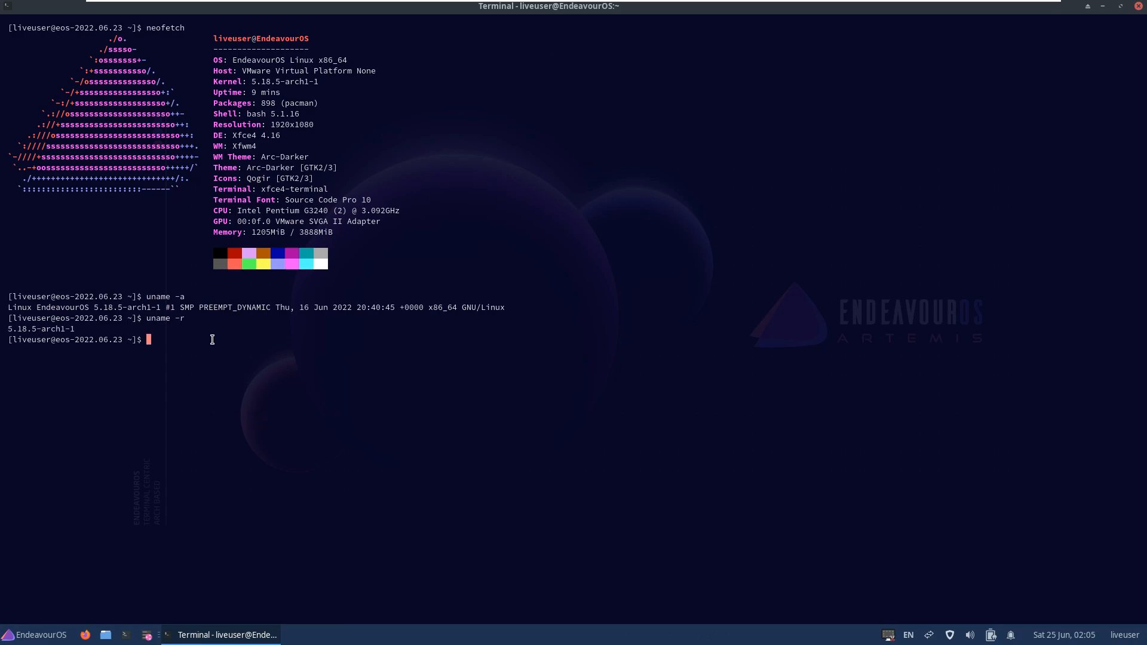
text(exit)
key(Return)
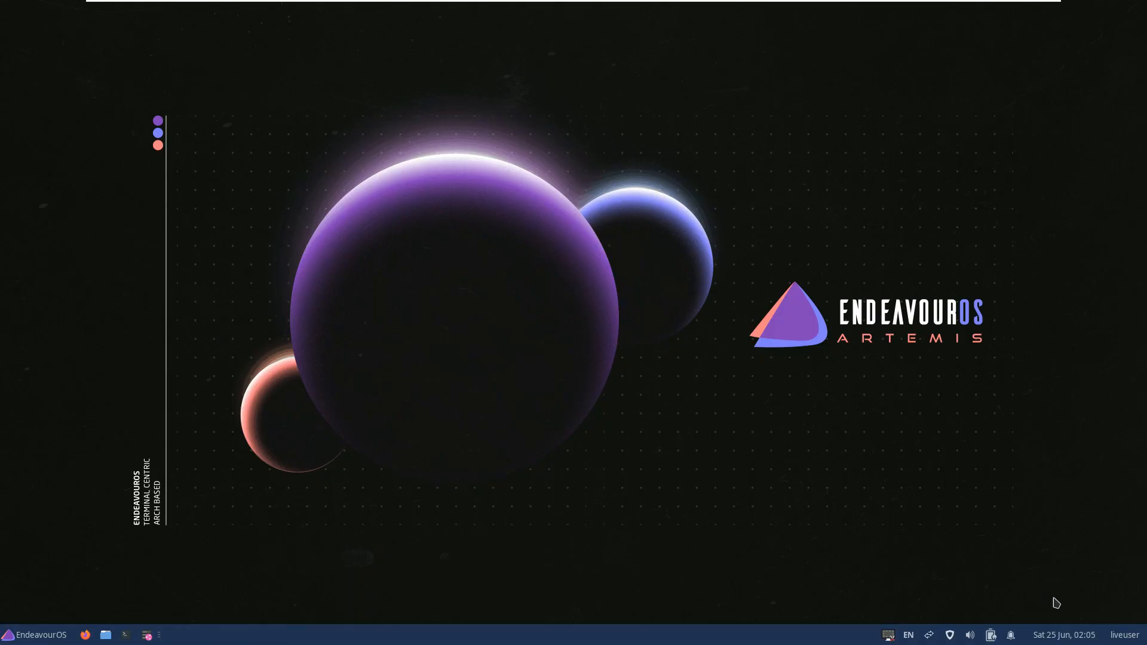
Check the panel's clock, notification and power indicators, including the presentation mode option.
click(1090, 636)
click(1091, 637)
click(1010, 634)
click(1010, 634)
click(992, 636)
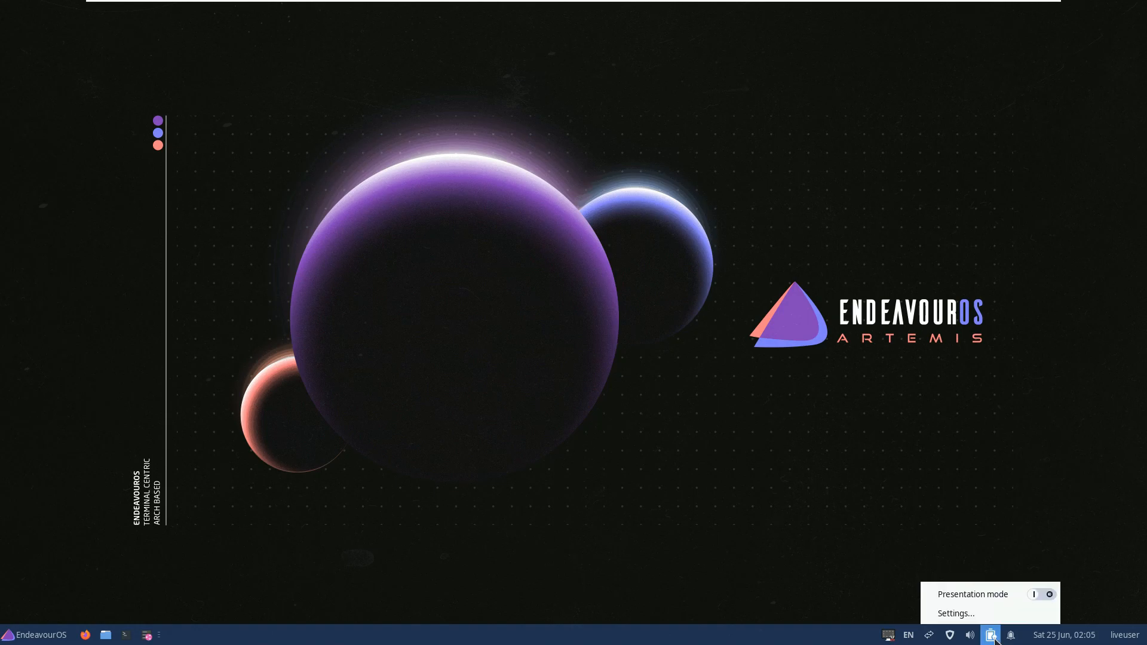
click(993, 635)
Open the audio mixer and review its configuration, device, recording and playback pages, including the stream filter options.
click(969, 636)
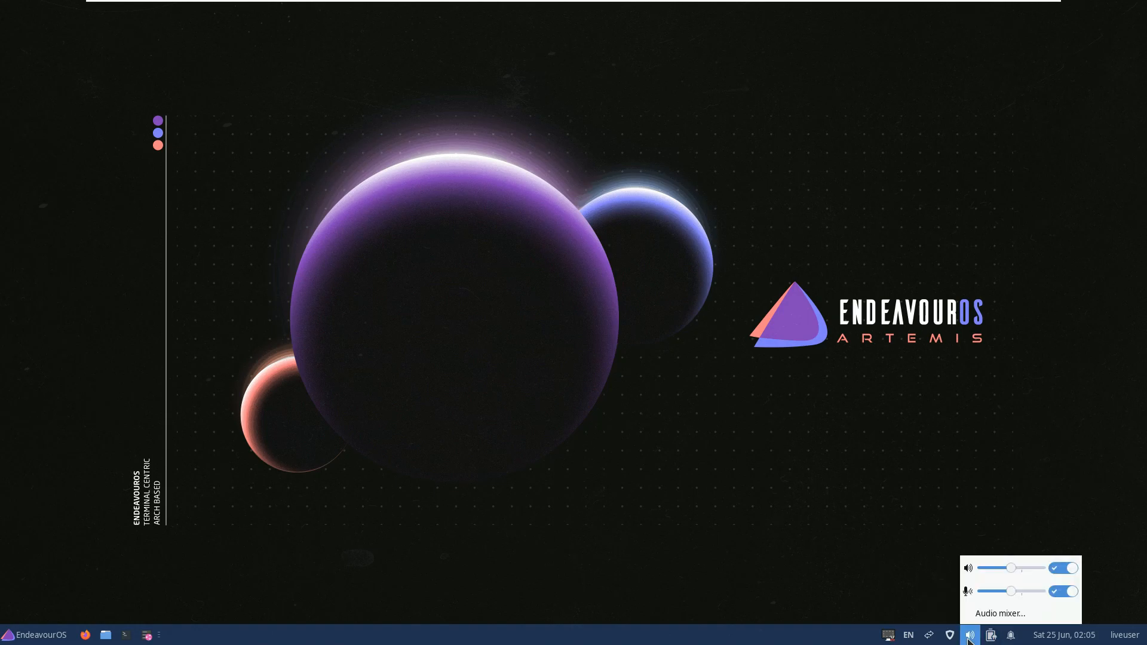
click(996, 614)
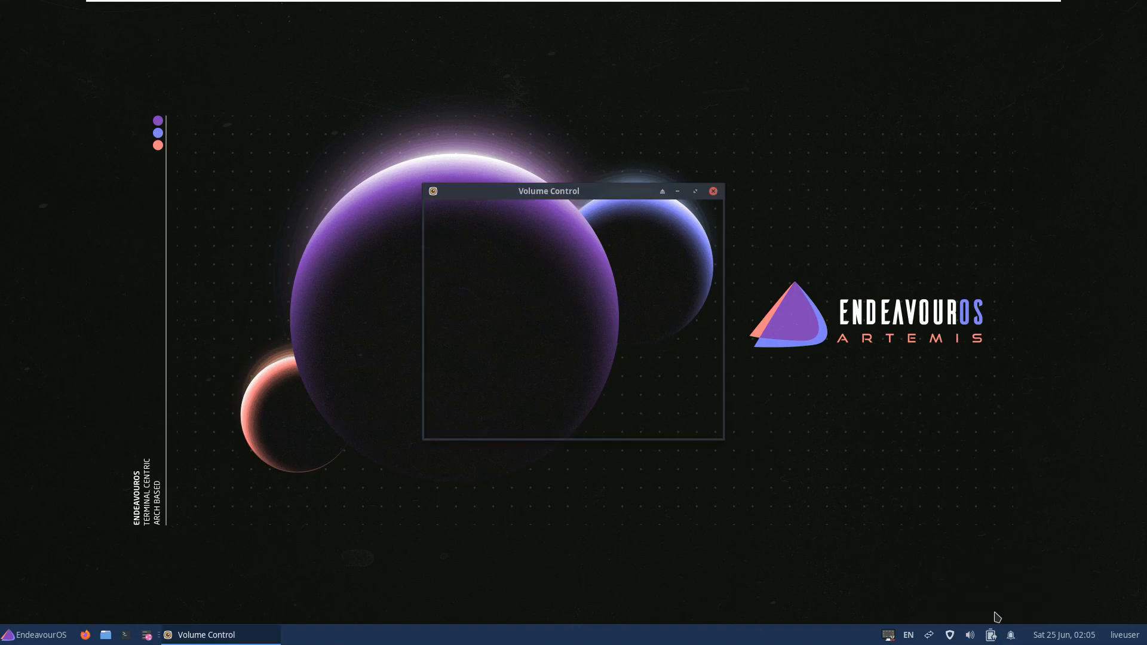
click(625, 212)
click(661, 208)
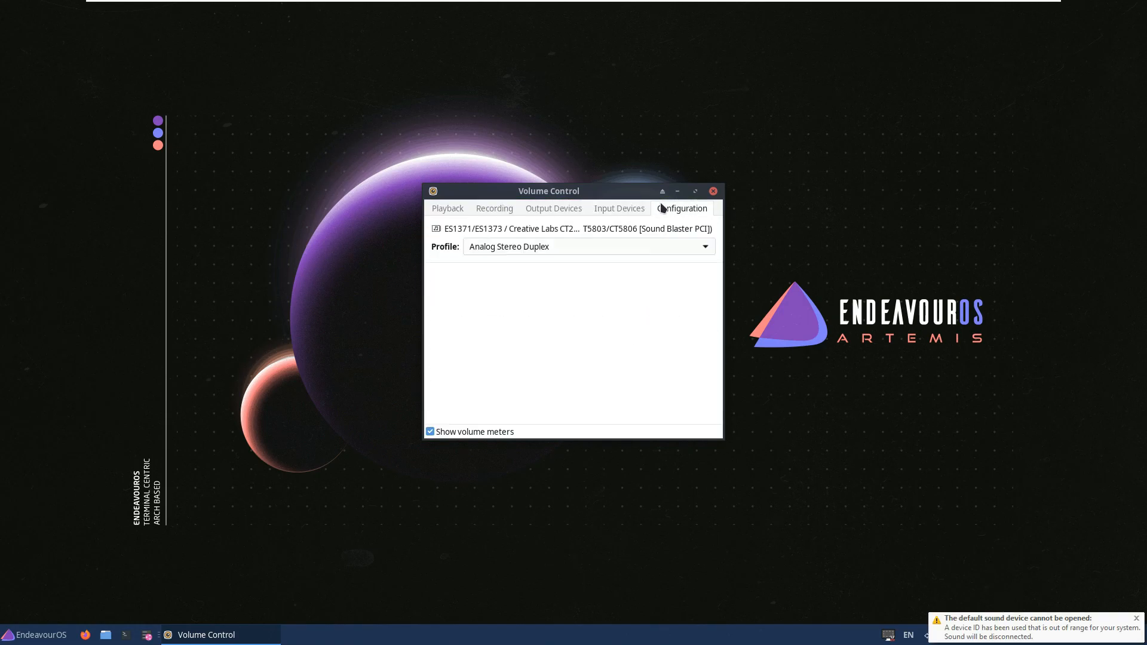
click(538, 209)
click(500, 209)
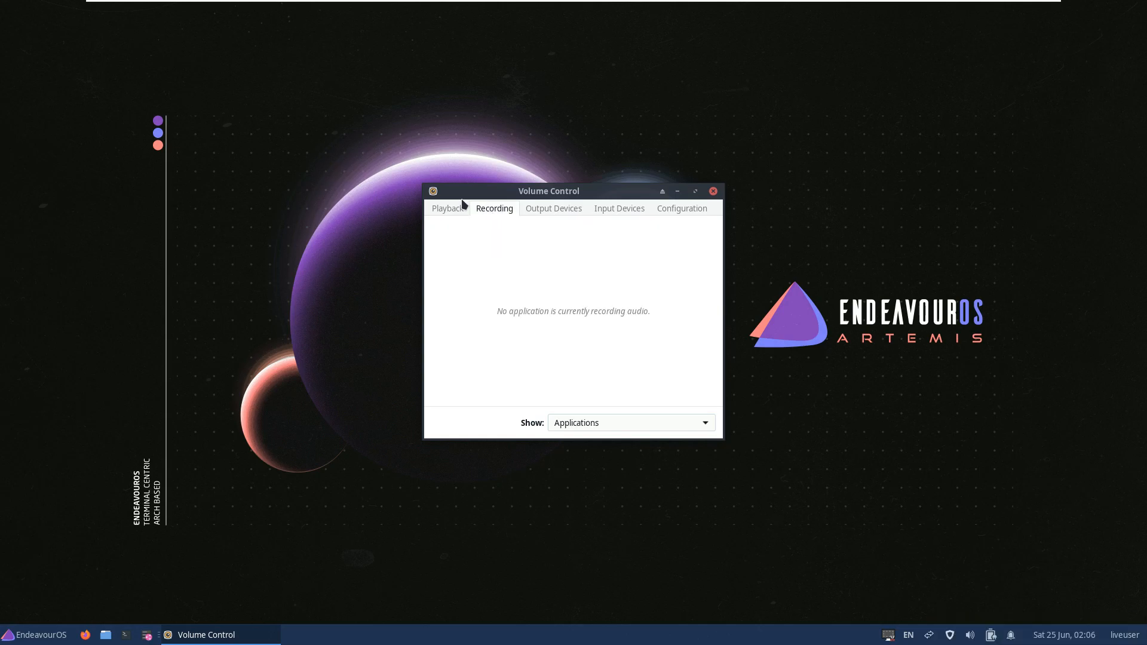
click(447, 210)
click(588, 422)
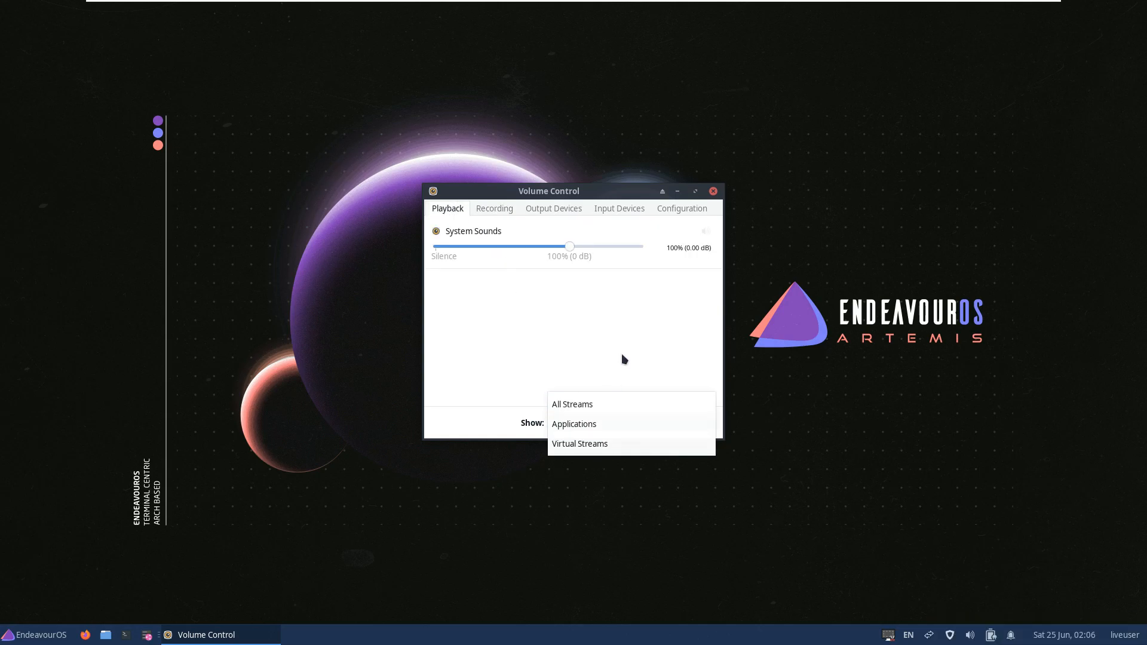
click(715, 194)
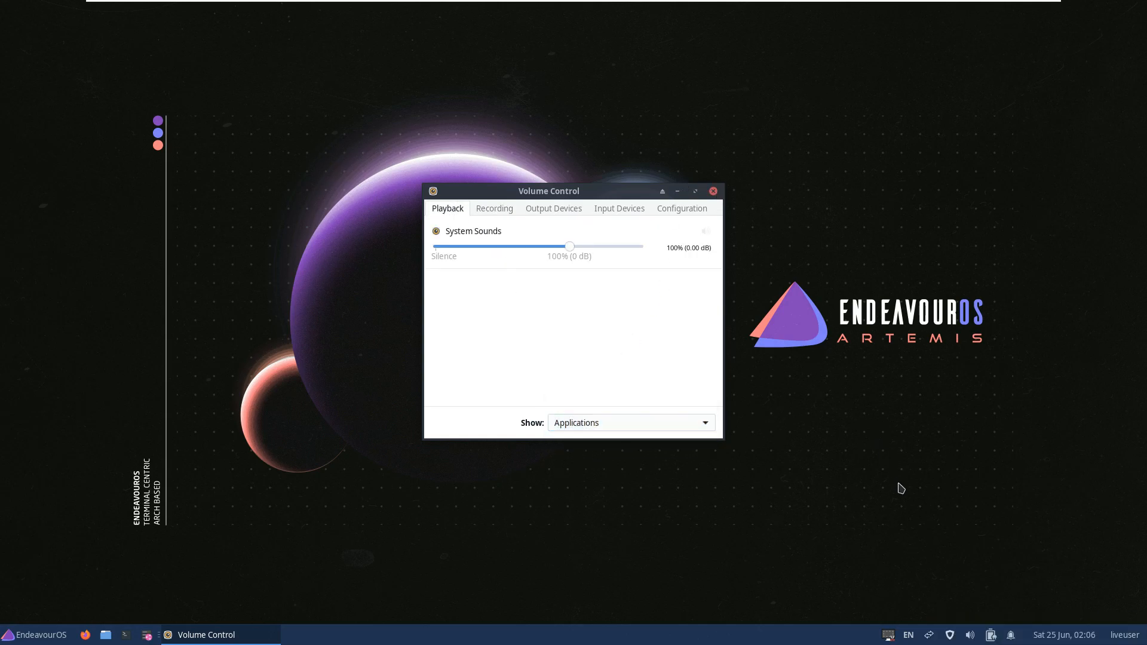
Capture a screenshot to view its saving options, cancel it, and close Volume Control.
click(888, 634)
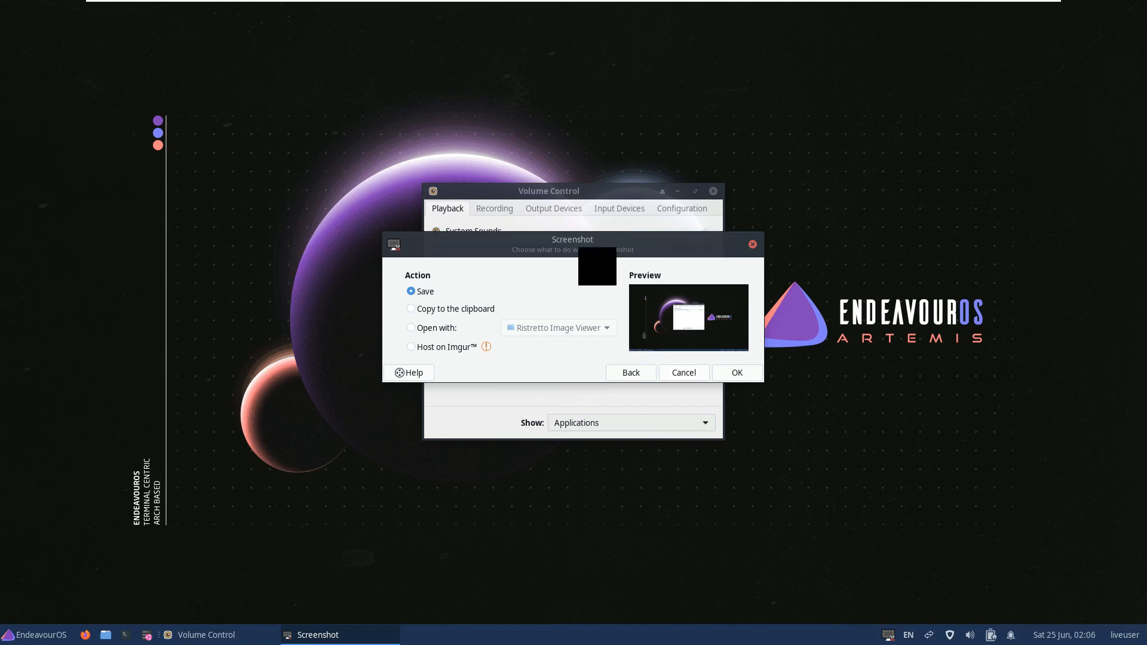
click(684, 373)
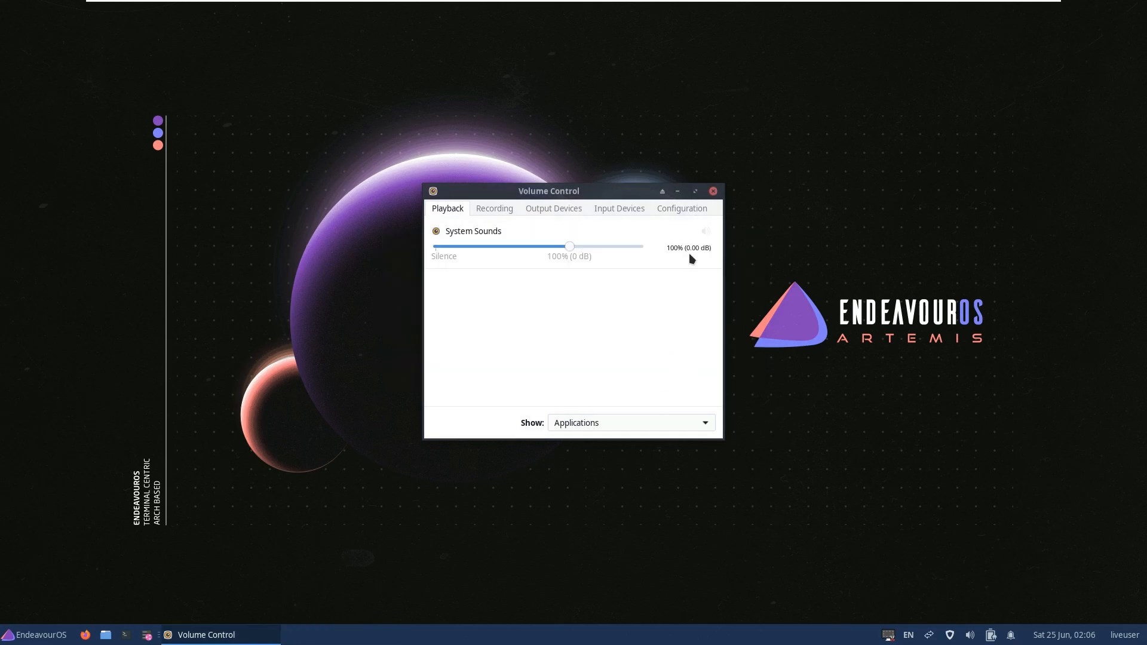
click(713, 191)
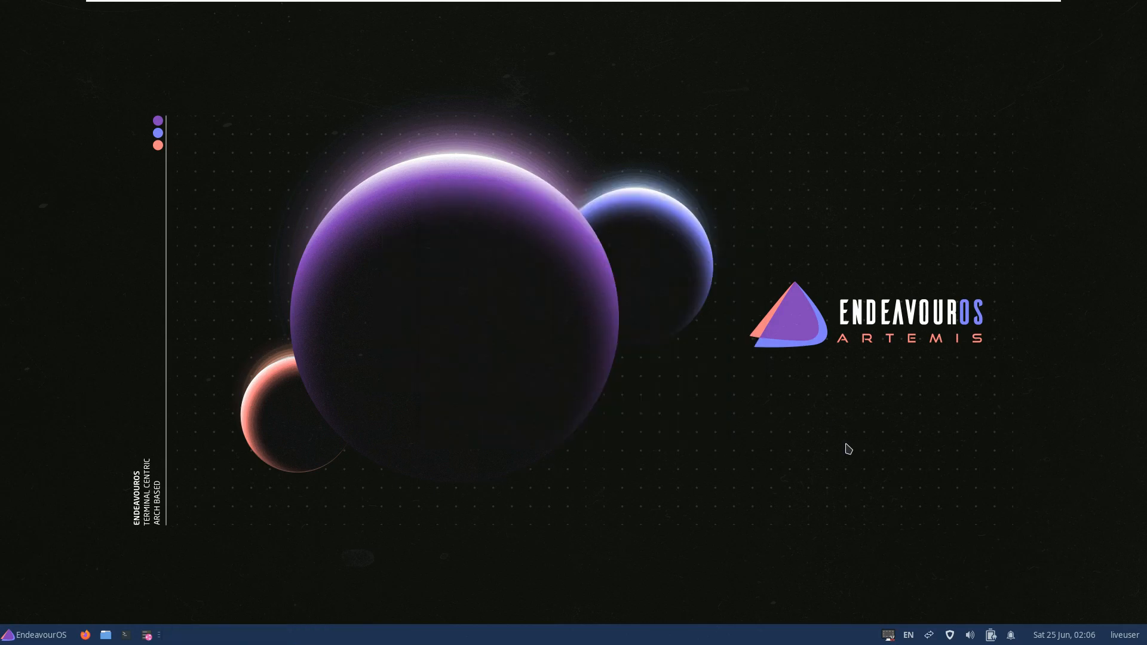
View the Xfce panel's version information from the keyboard layout indicator and close it.
right_click(910, 637)
mouse_move(927, 615)
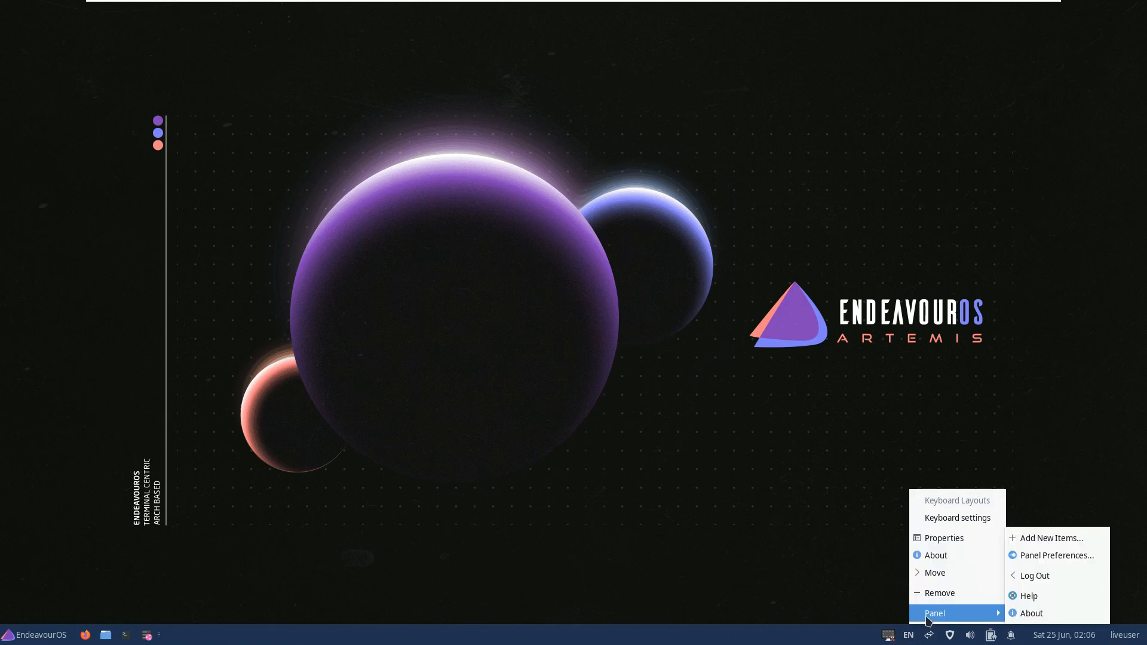
click(1031, 612)
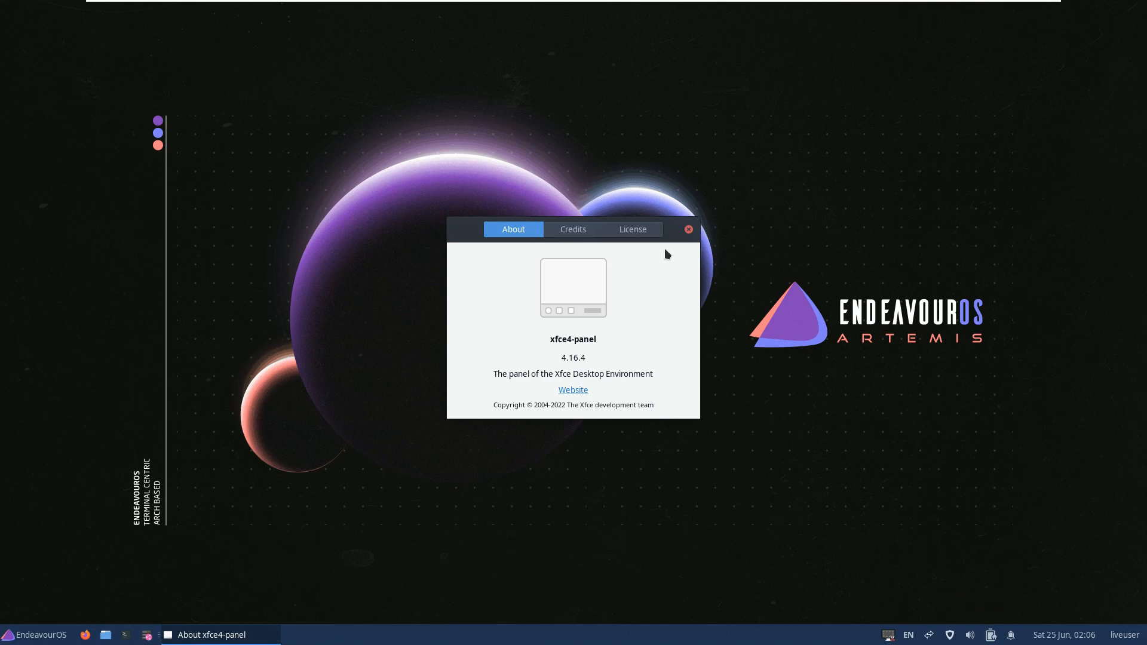
click(688, 230)
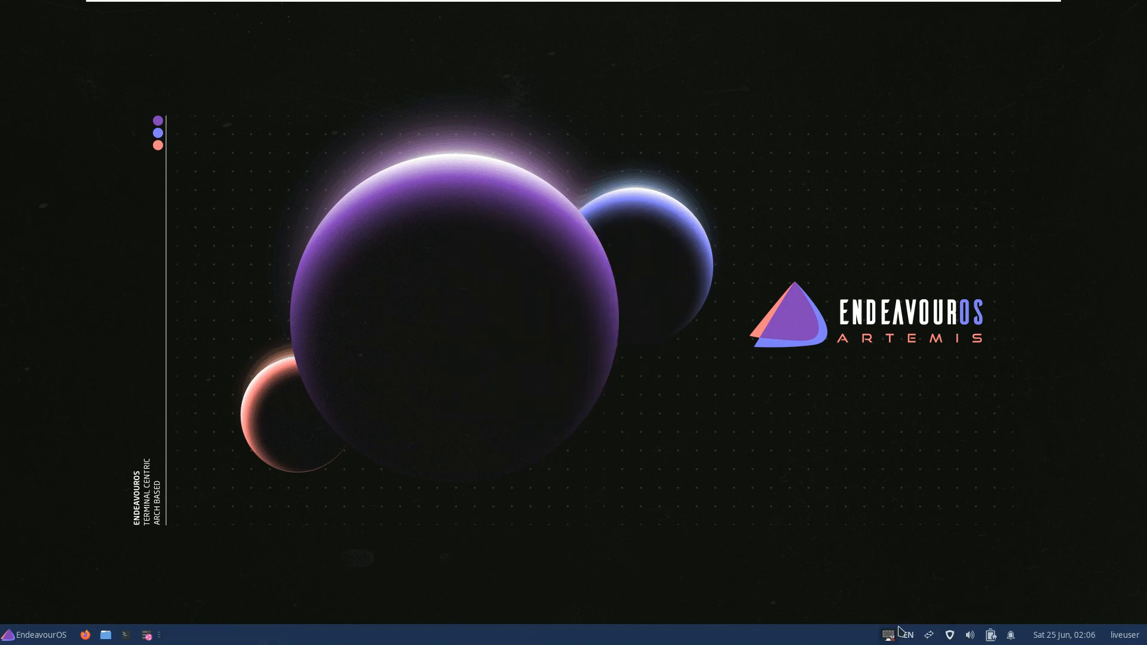
click(931, 633)
click(888, 613)
right_click(617, 639)
click(271, 569)
Open the home folder in a maximized file manager, check Thunar's version information, and close the file manager.
click(104, 635)
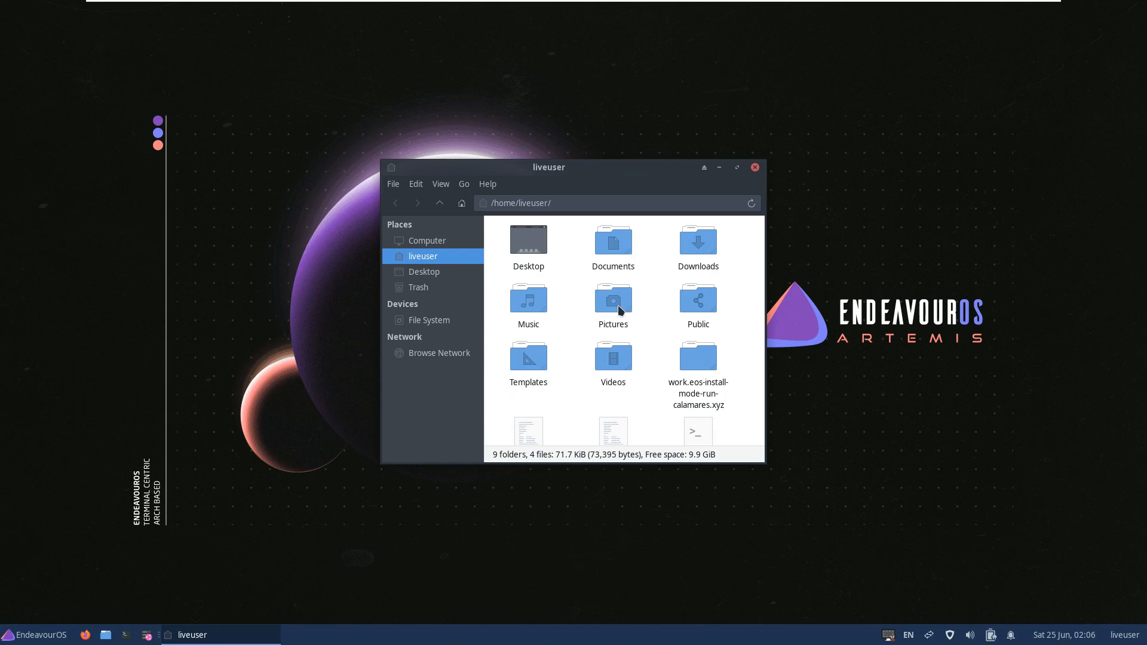
double_click(686, 172)
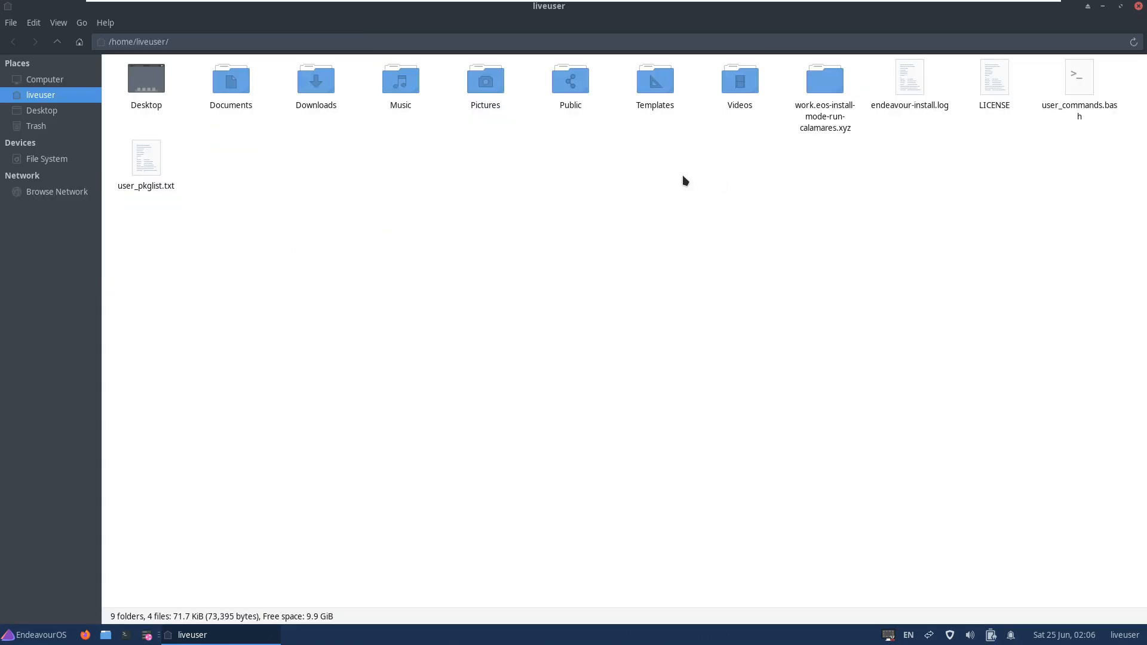
click(112, 26)
click(138, 62)
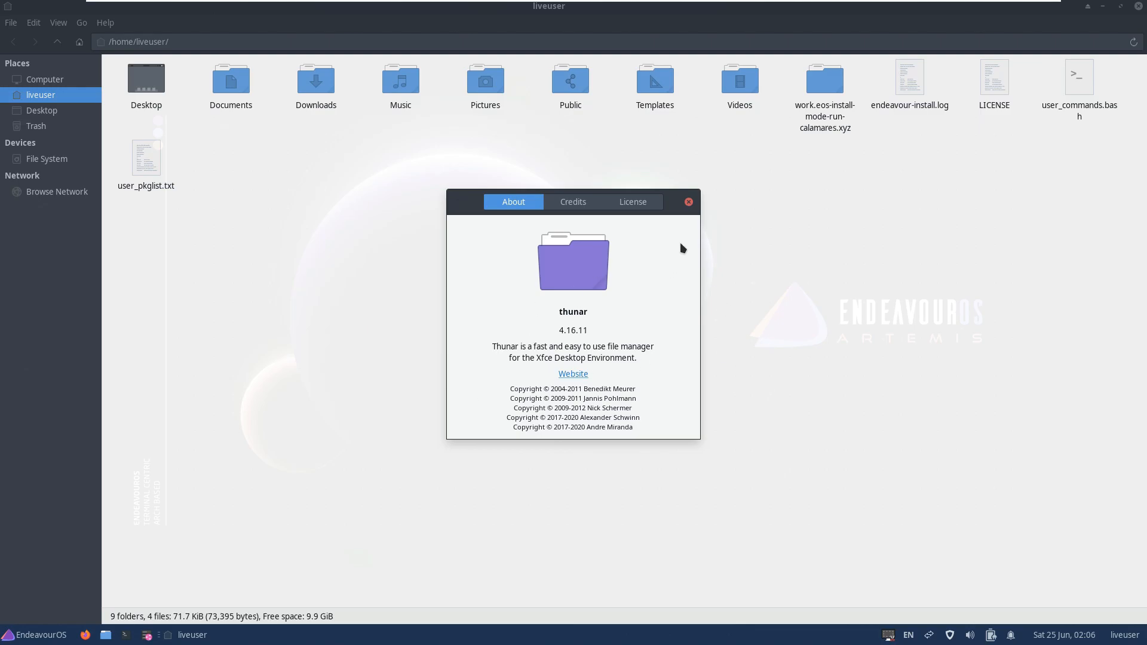
click(688, 202)
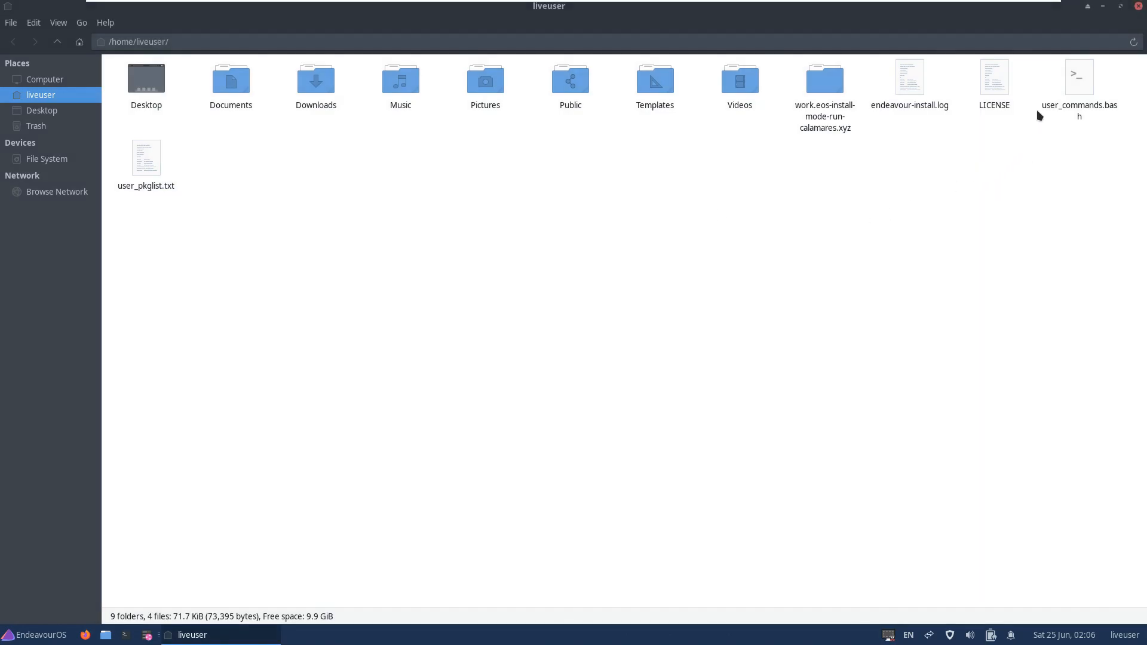
click(1137, 6)
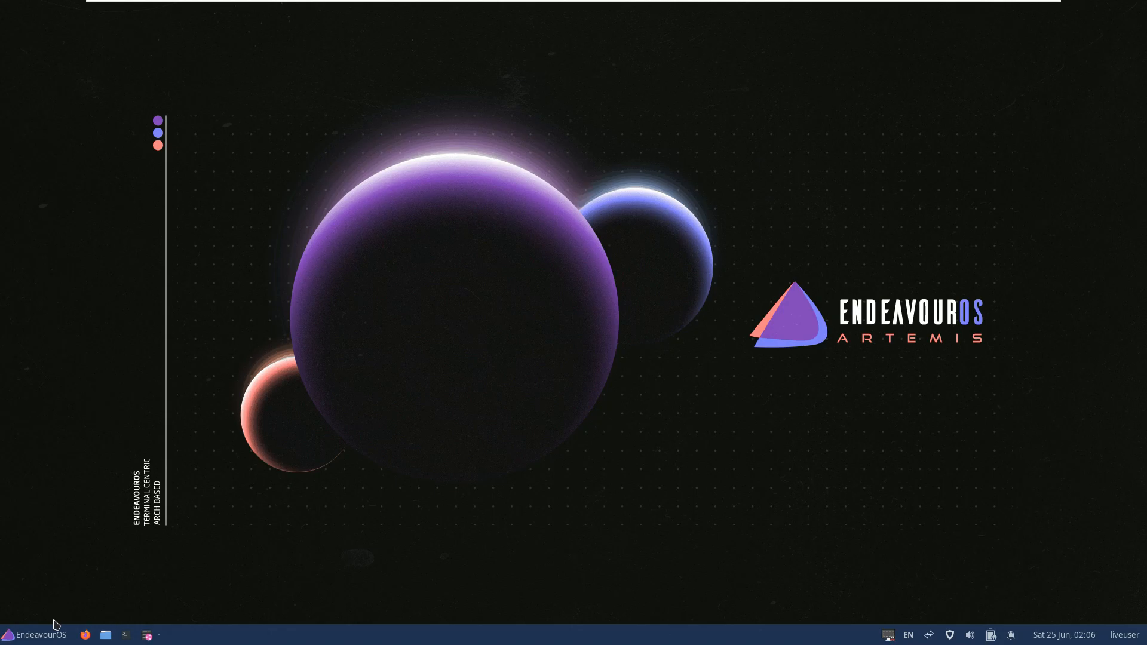
Look through the System and Settings categories of the applications menu.
click(41, 639)
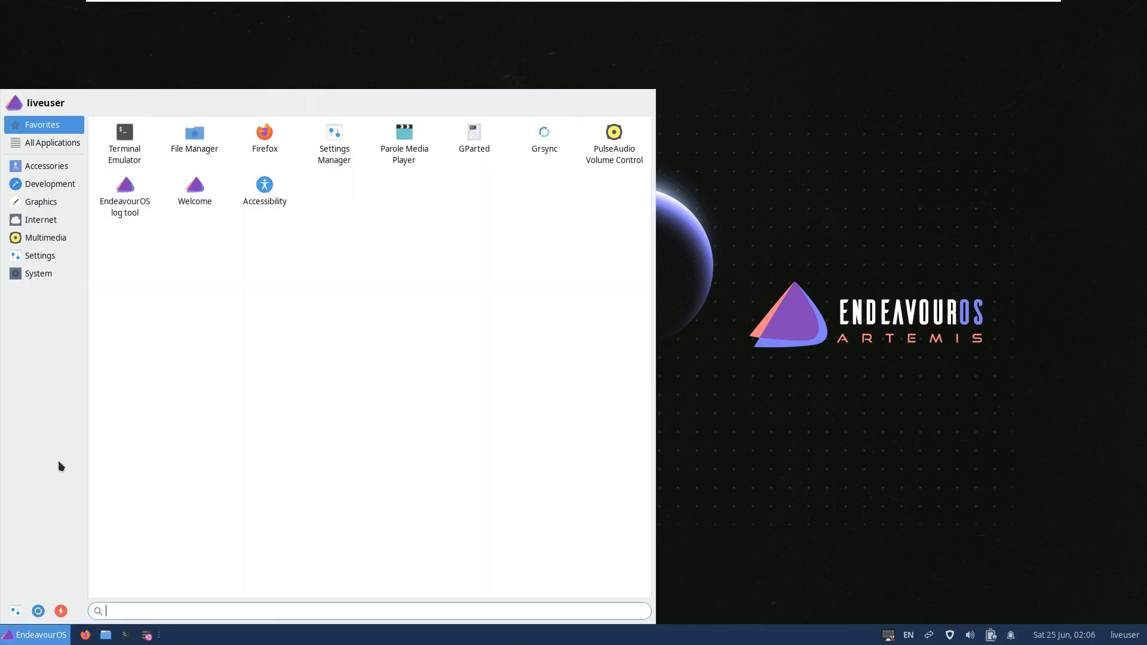
click(58, 275)
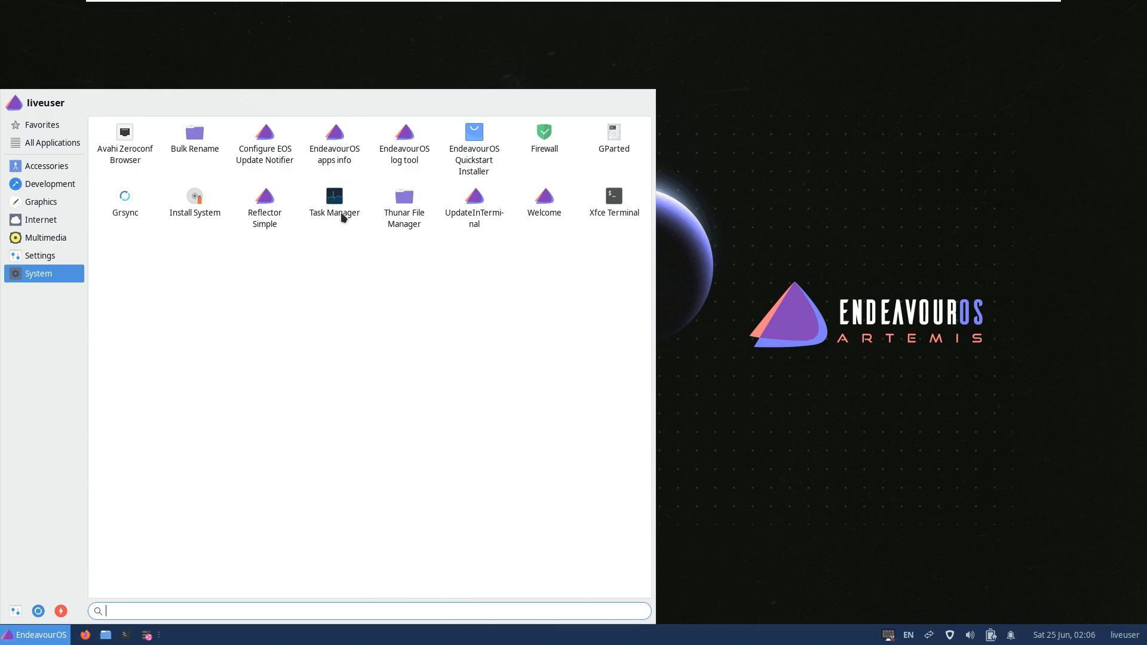
click(64, 256)
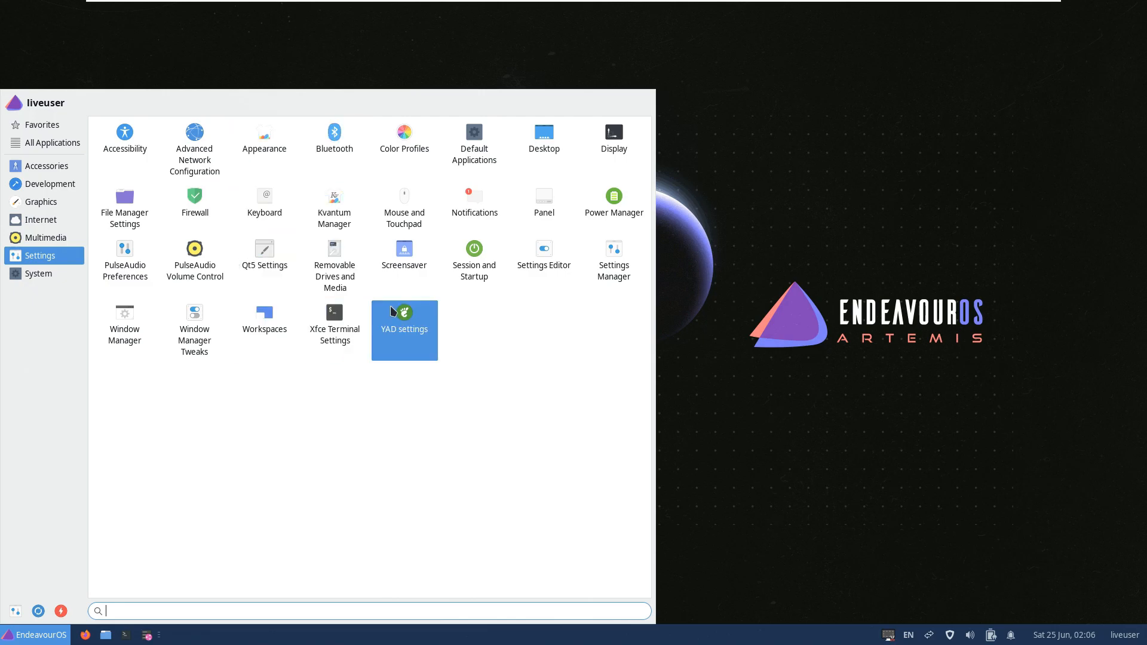
Set the Appearance style to Arc, review the icon themes and general appearance settings, and close the window.
click(244, 138)
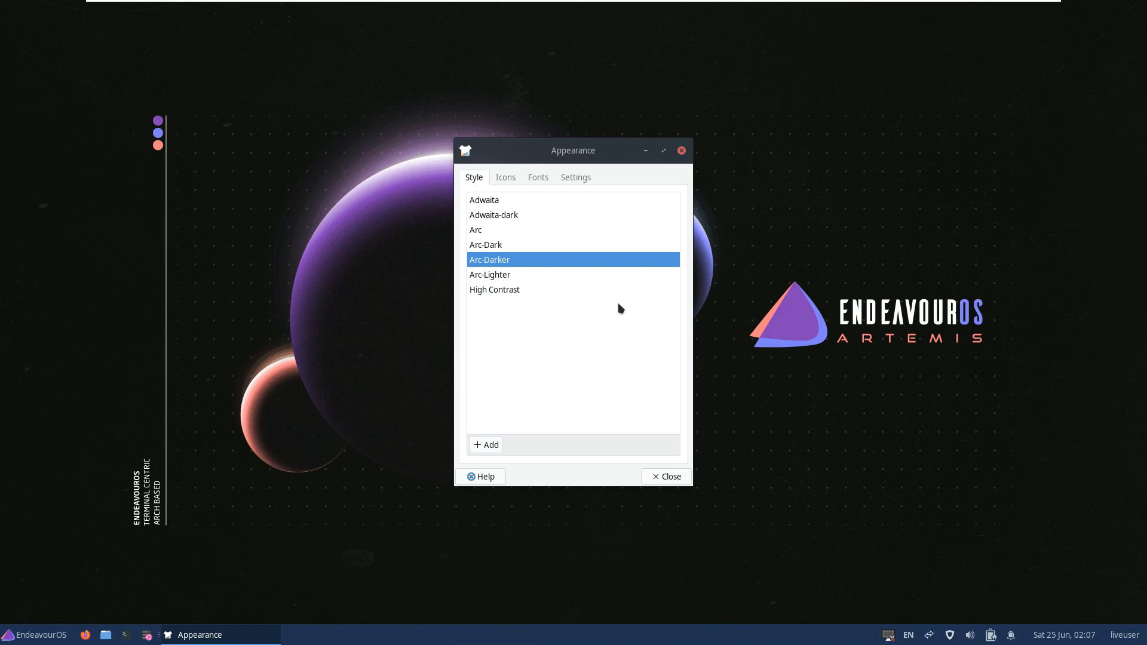
click(492, 231)
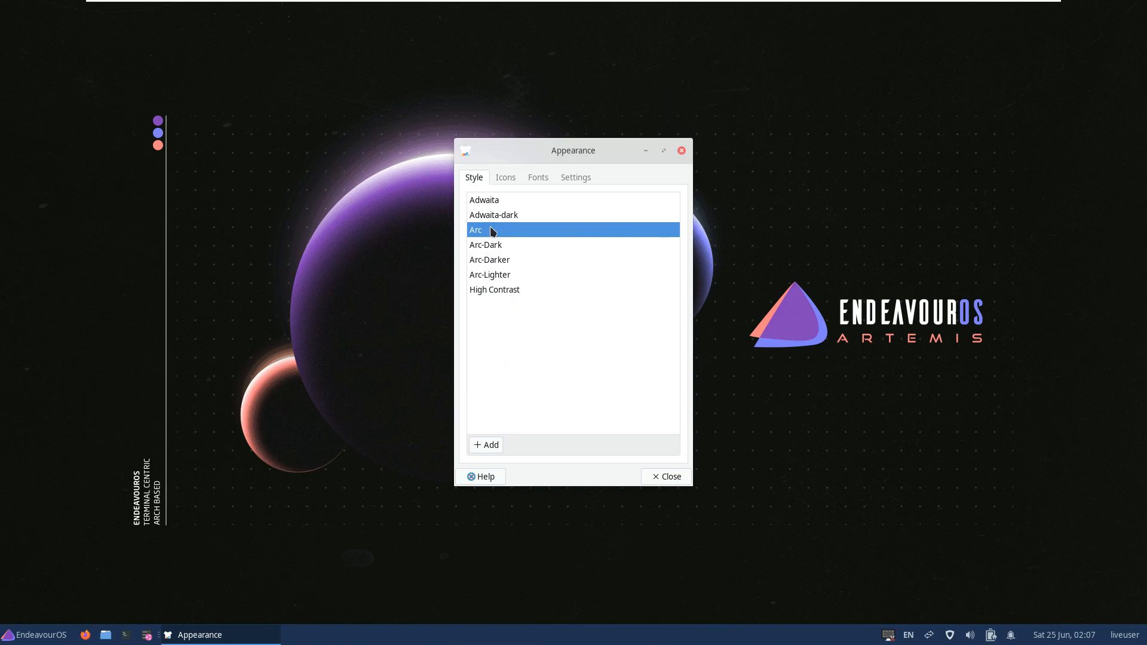
click(510, 178)
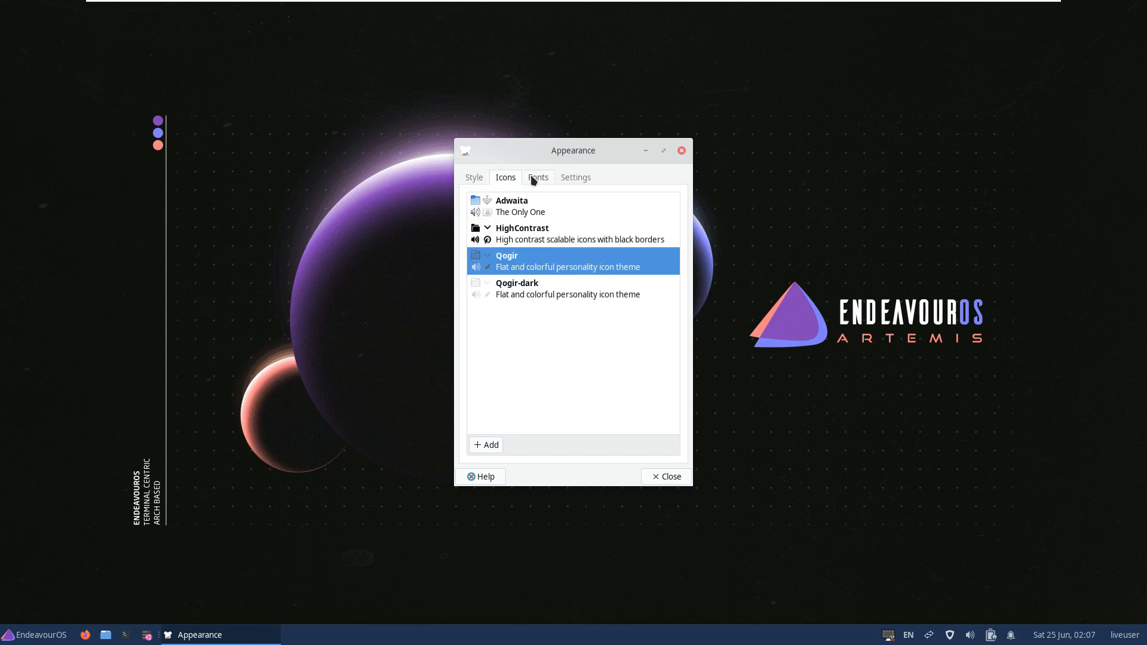
click(574, 178)
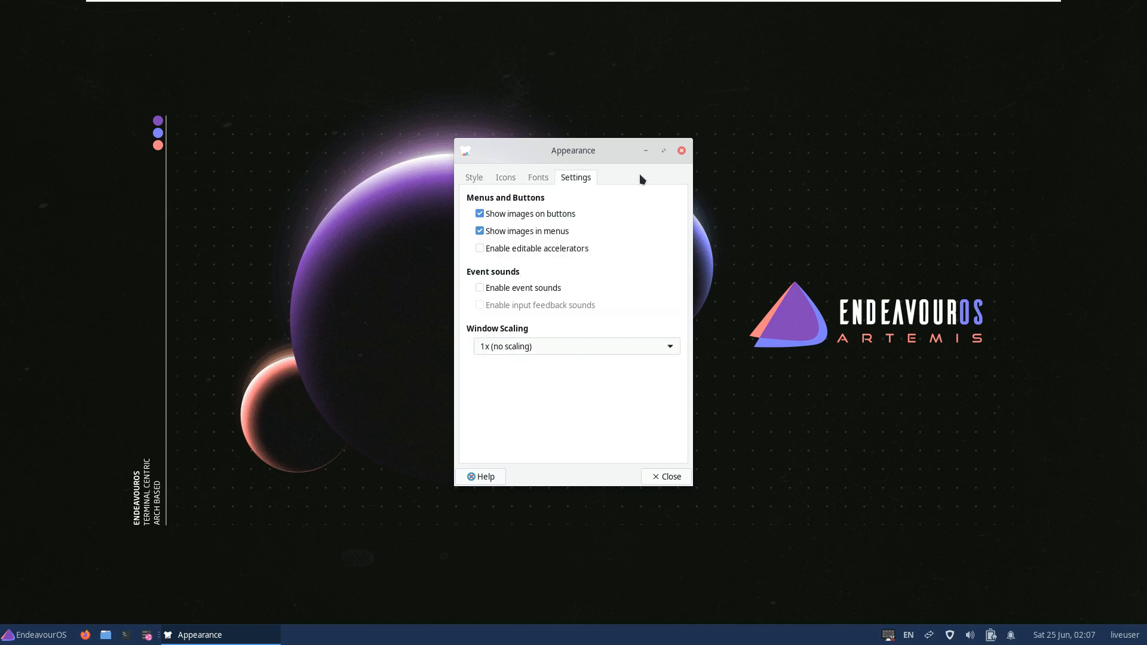
click(681, 153)
Open the desktop settings and look for wallpapers in the backgrounds and File System folders.
right_click(391, 257)
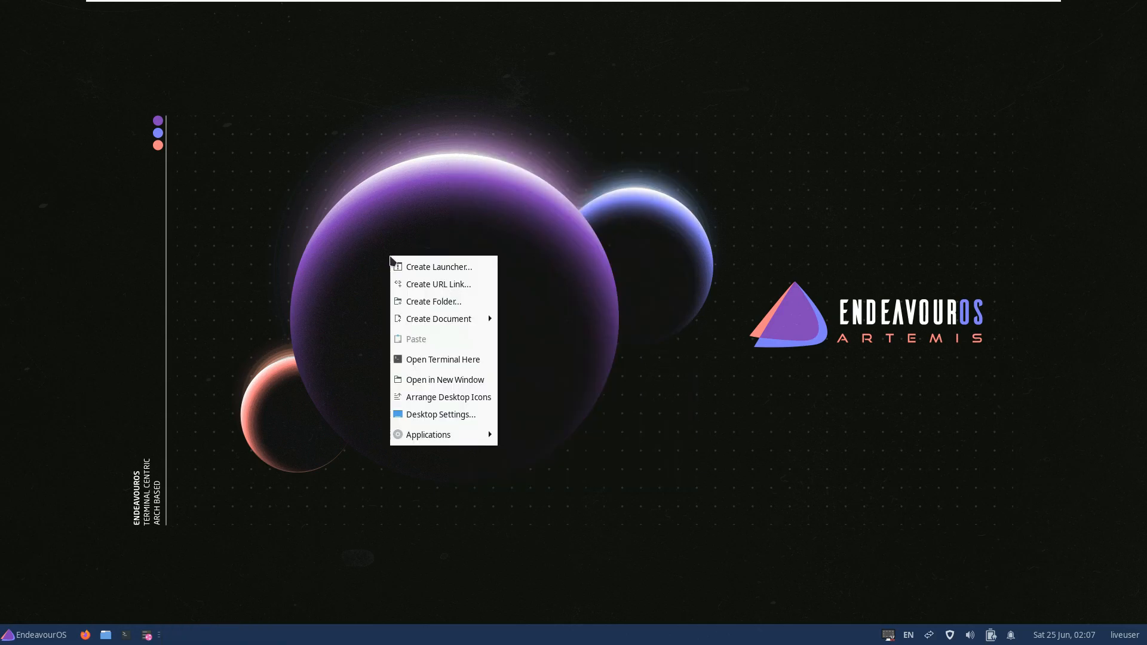
click(439, 415)
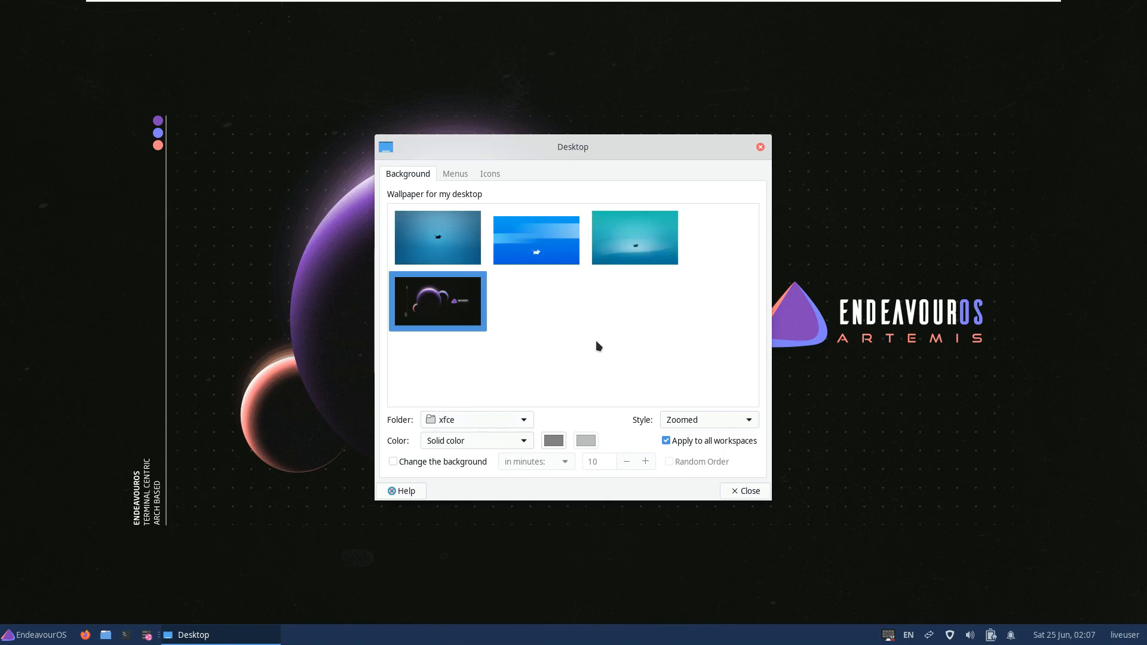
click(485, 421)
click(487, 398)
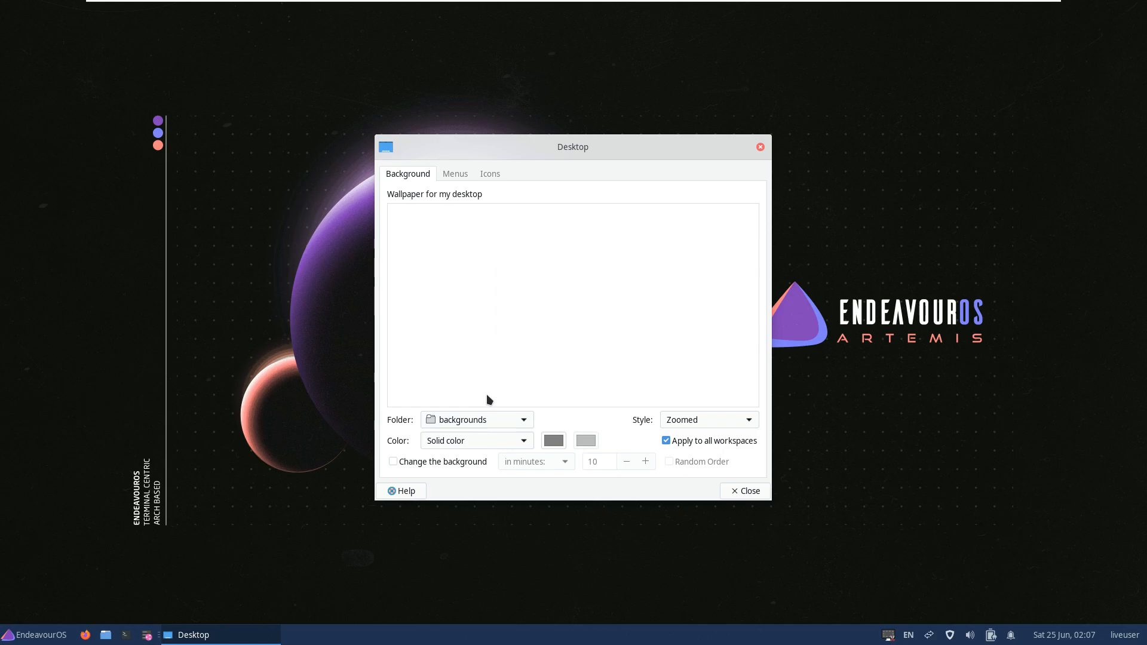
click(499, 420)
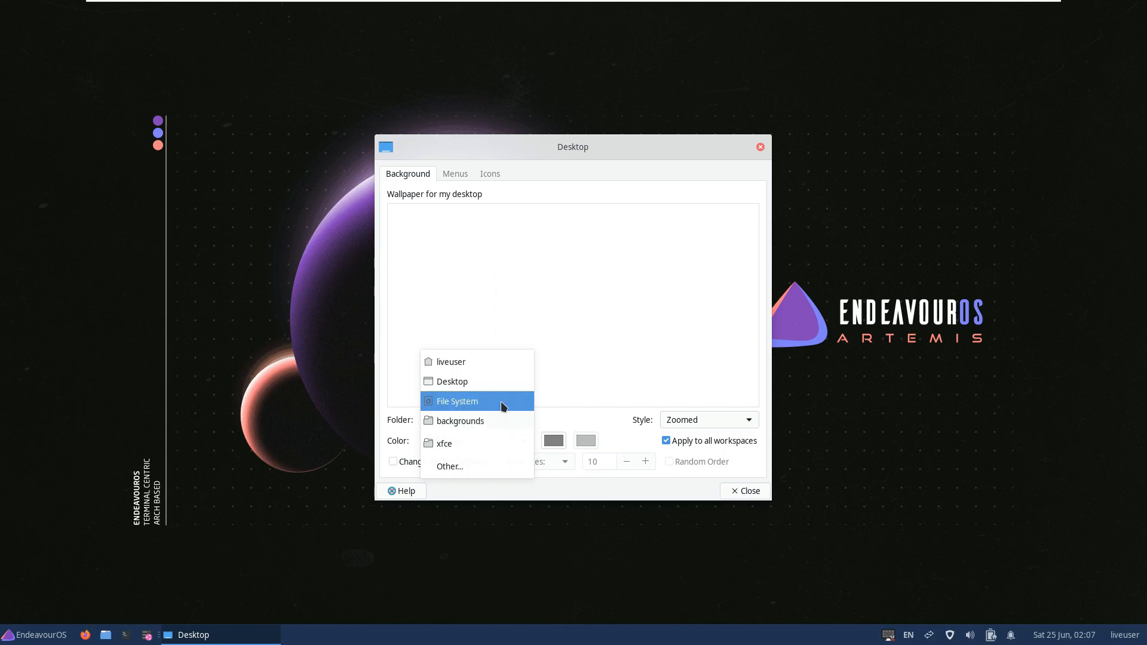
click(501, 405)
Switch the wallpaper folder back to xfce and apply the teal wallpaper with the mouse logo.
click(504, 418)
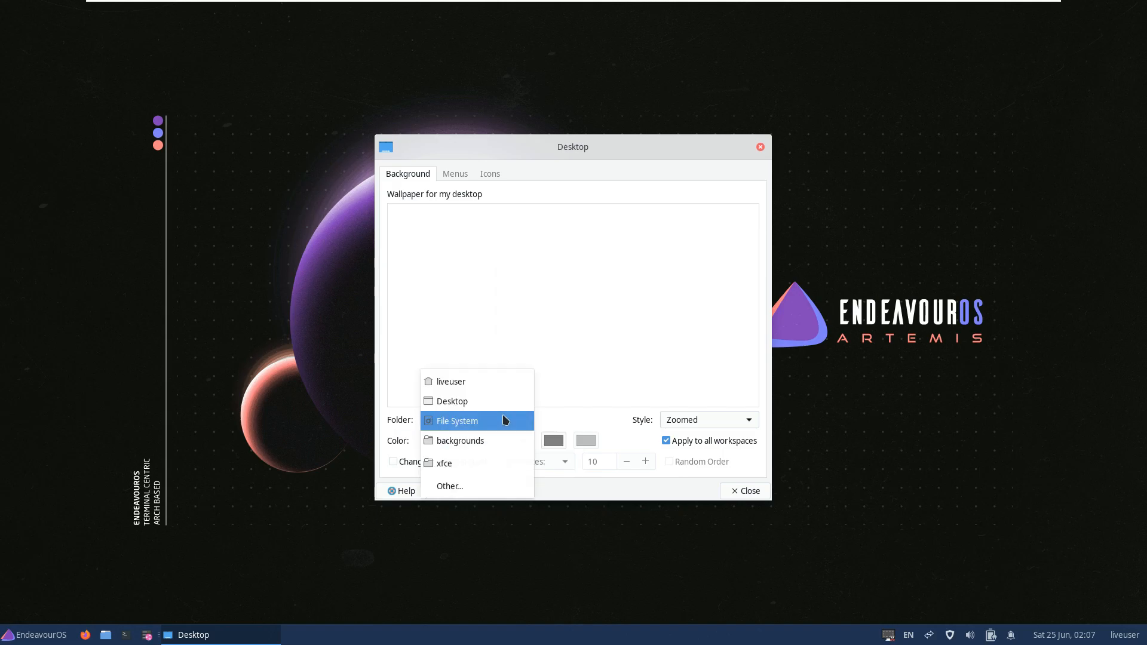
click(492, 463)
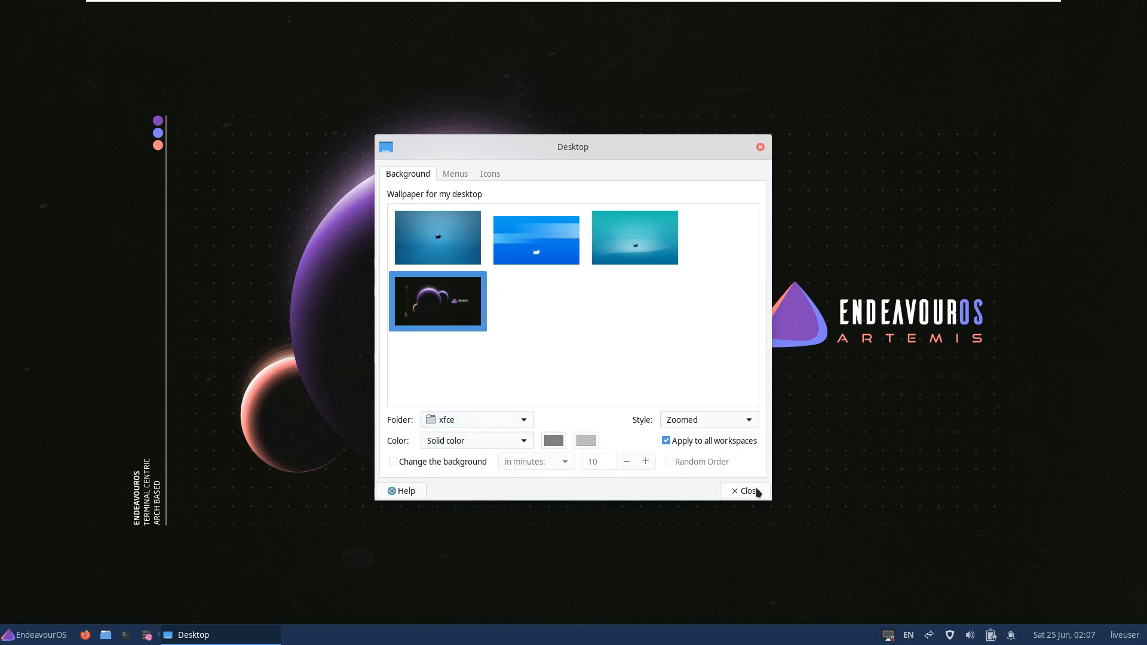
click(603, 226)
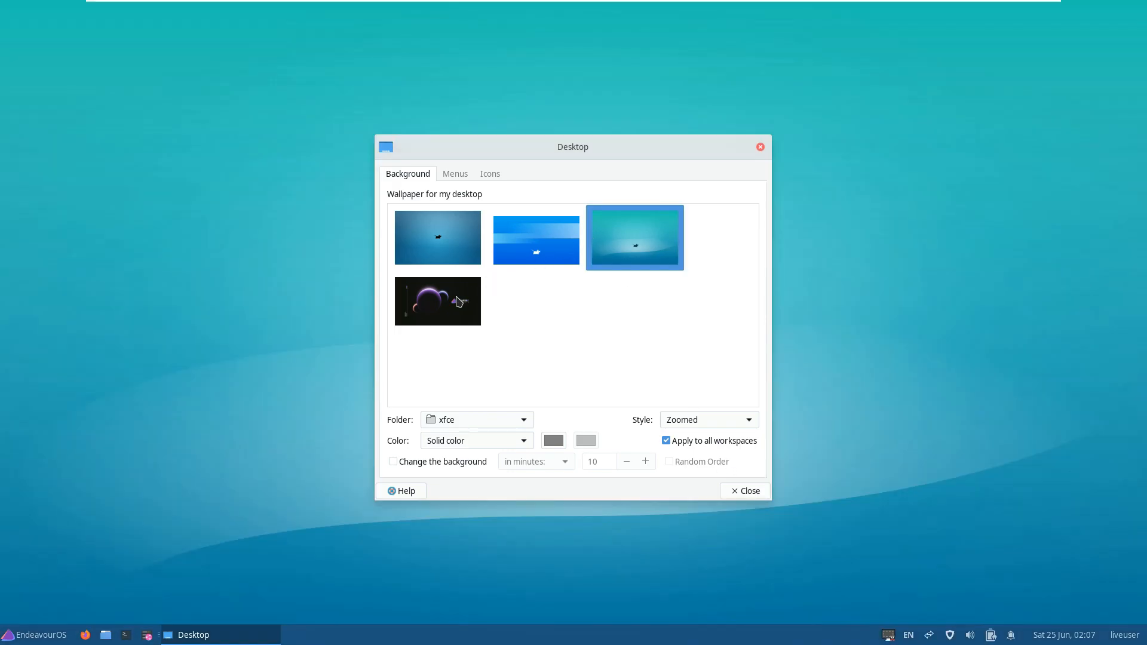
Close the desktop settings and look through the application menu categories from System up to Accessories.
click(458, 300)
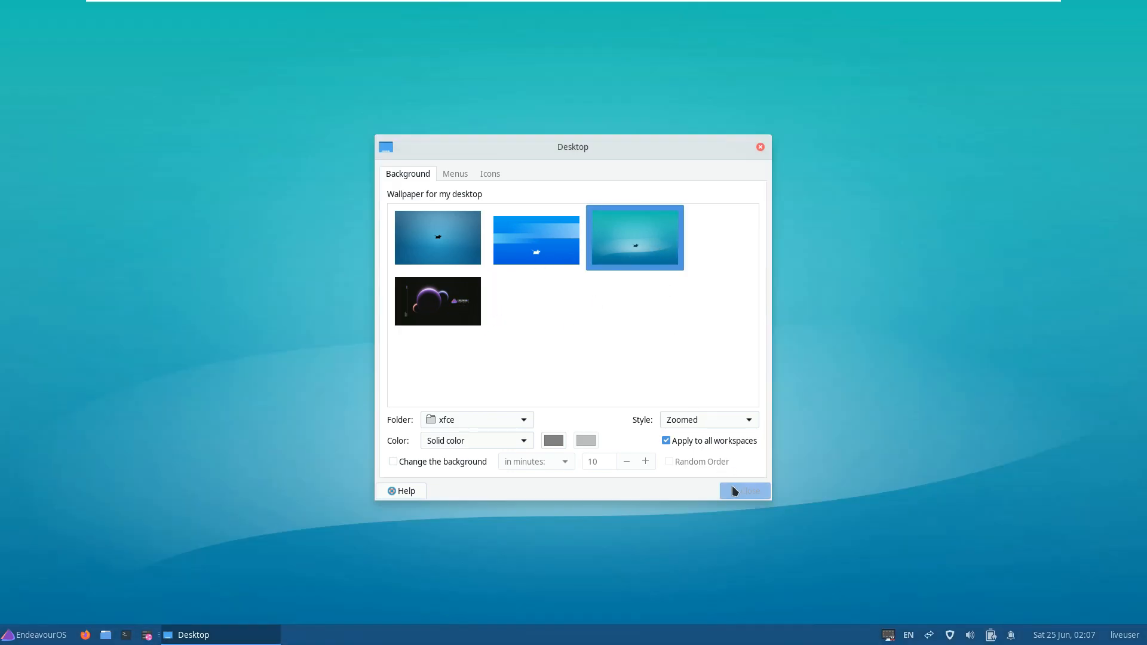
click(732, 486)
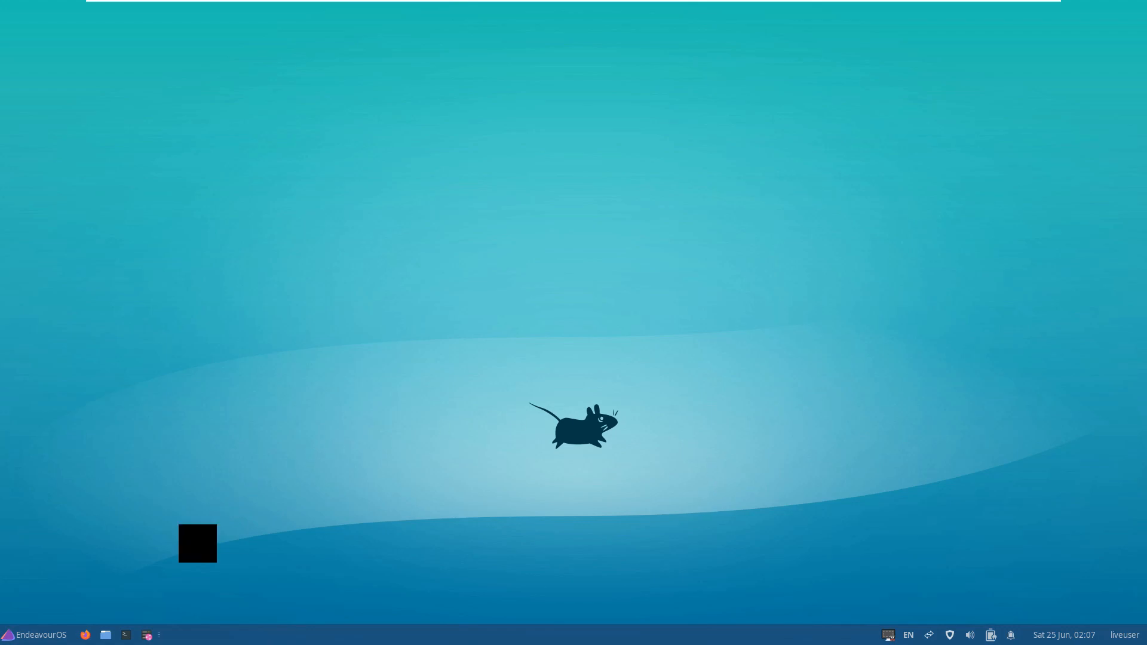
click(61, 632)
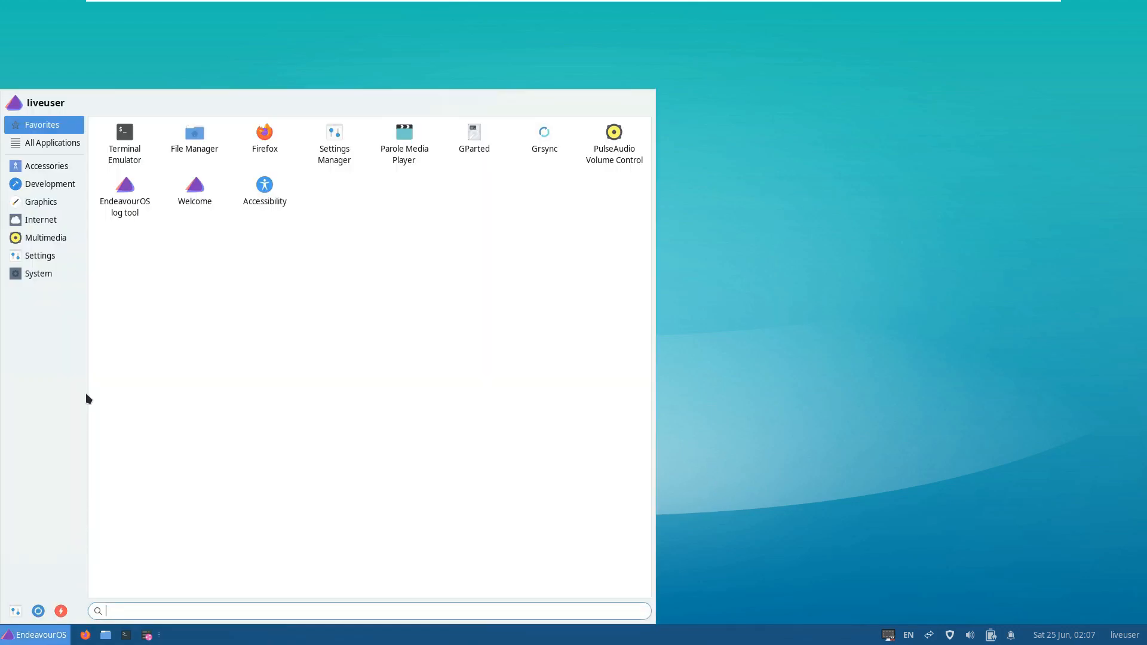
click(60, 276)
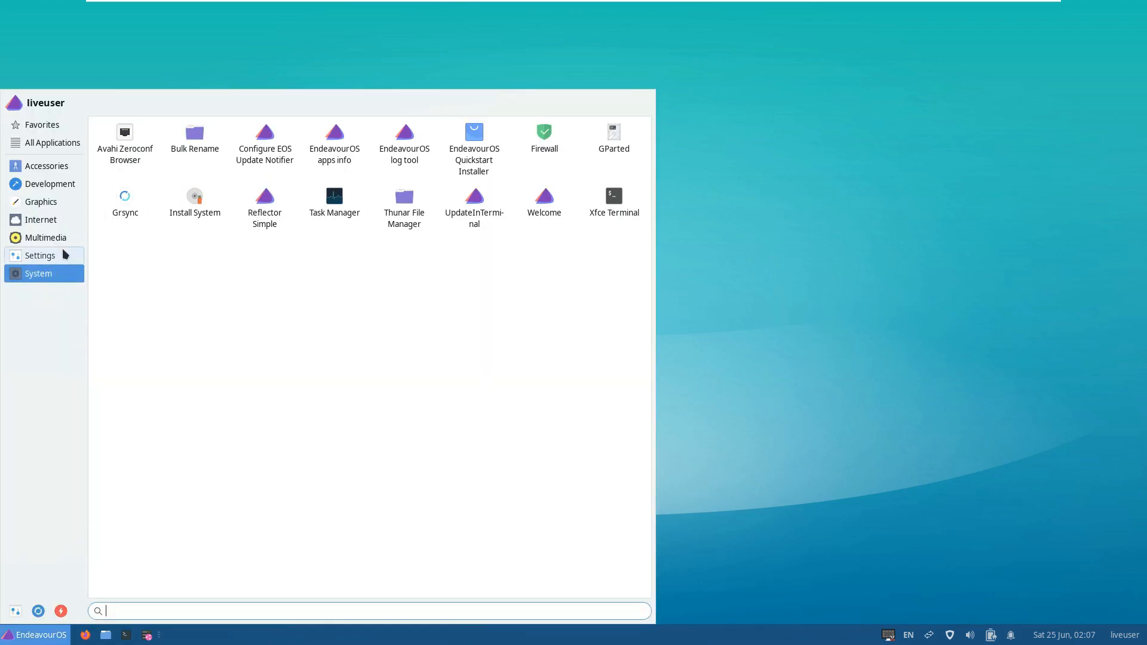
click(62, 254)
click(67, 238)
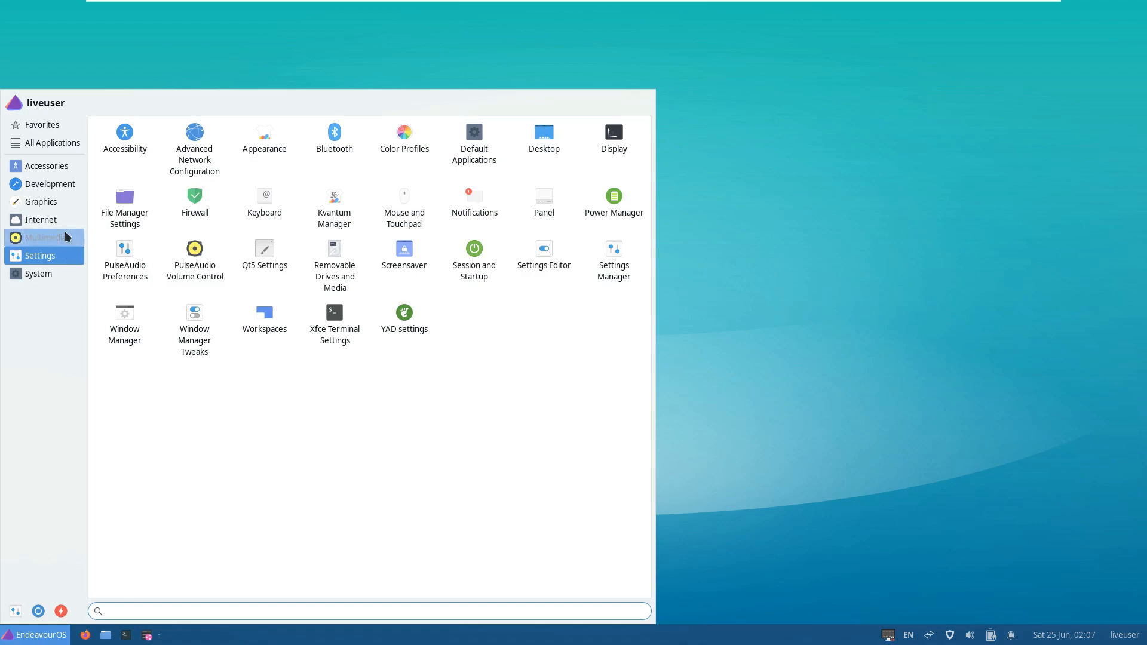
click(64, 221)
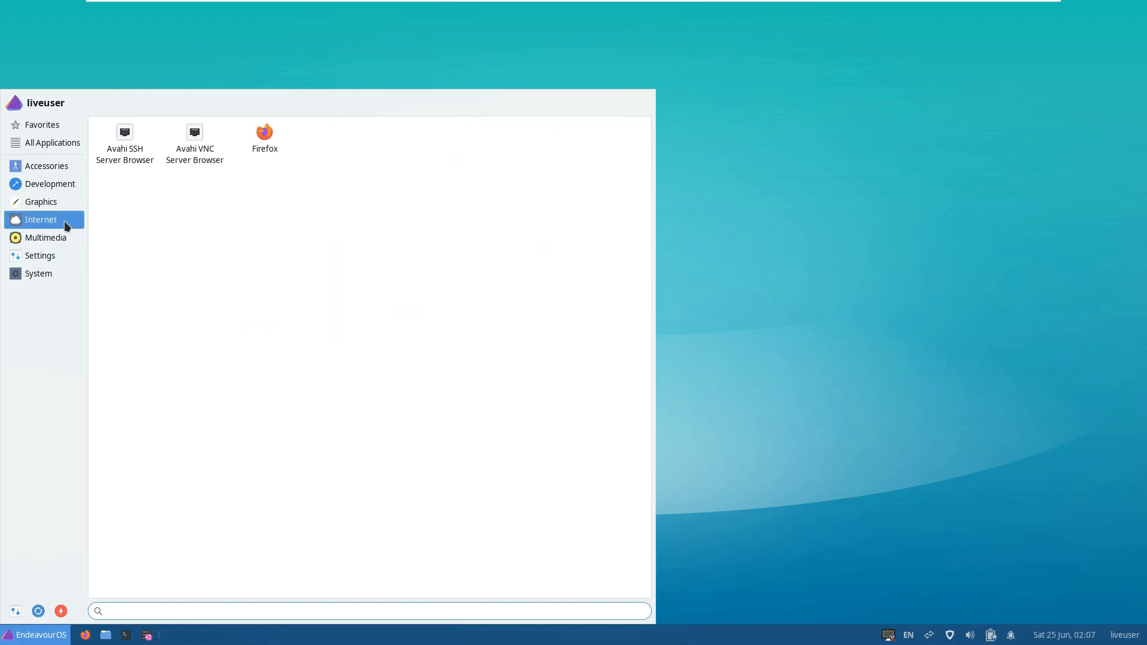
click(55, 204)
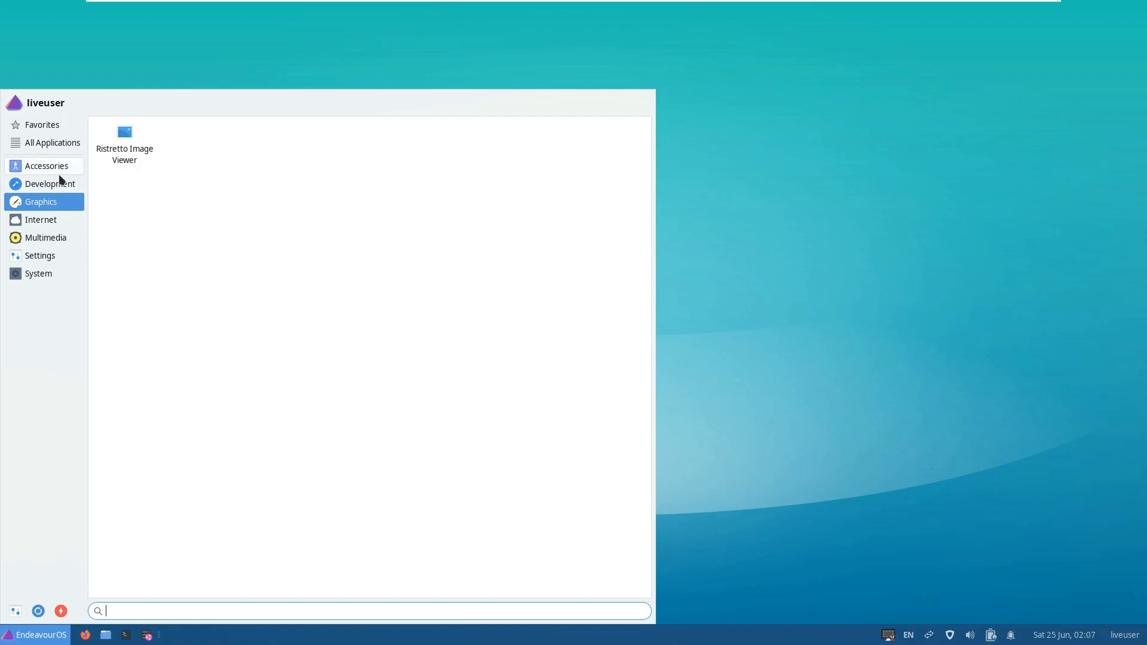
click(61, 184)
click(64, 172)
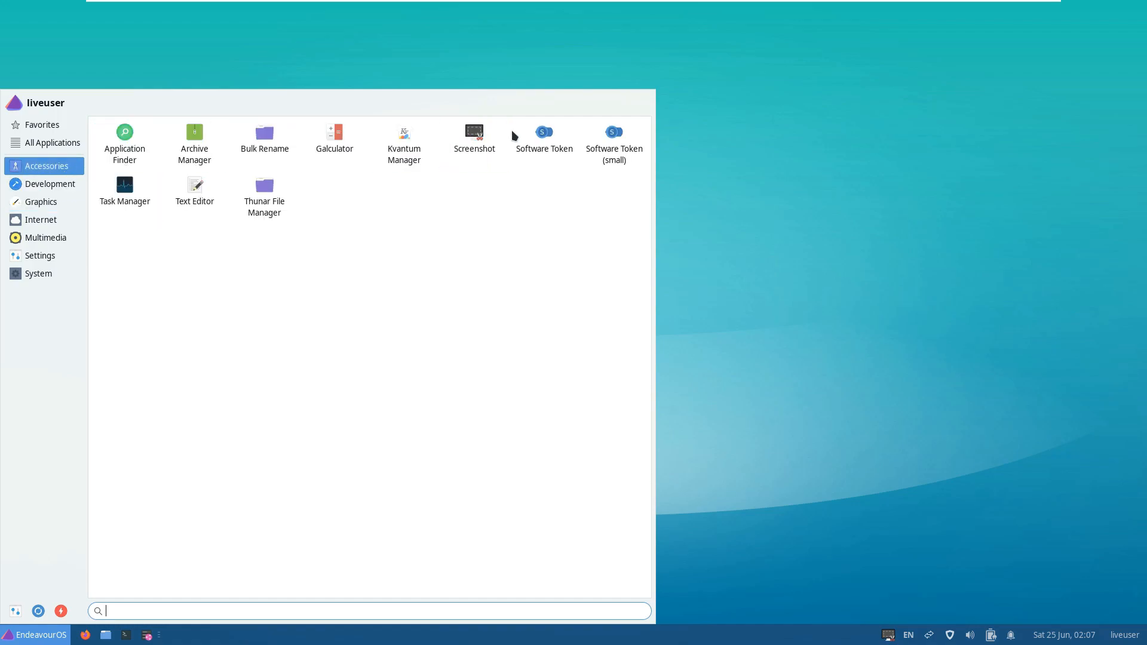
View the Settings Manager overview, close it, and launch the EndeavourOS Welcome app.
click(16, 610)
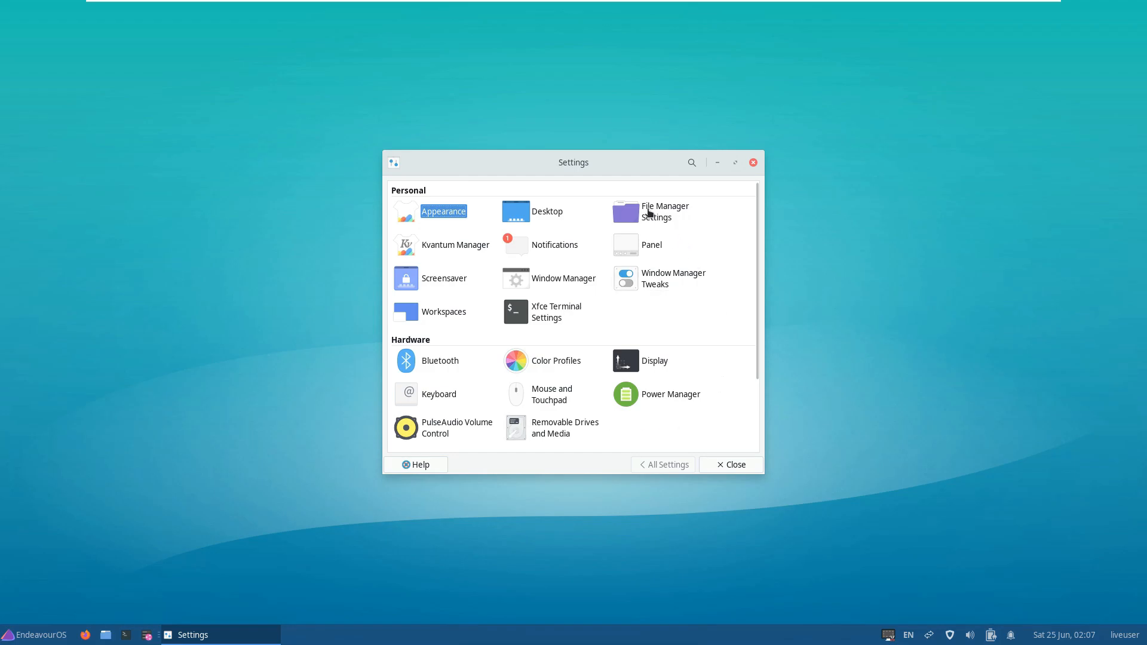
click(750, 465)
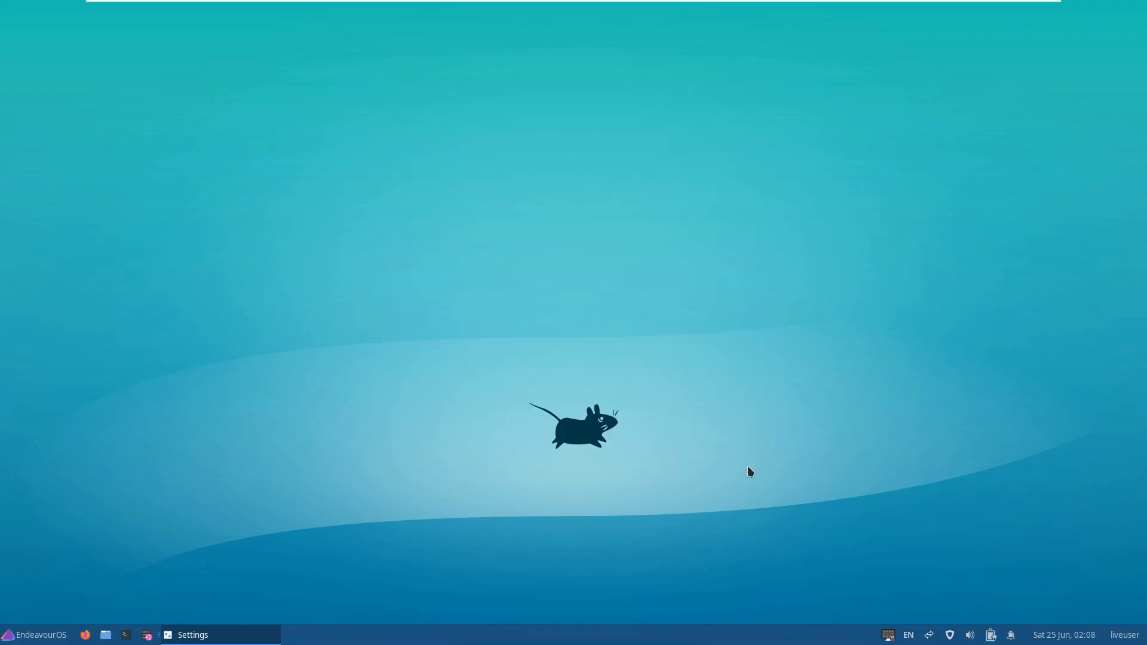
click(32, 634)
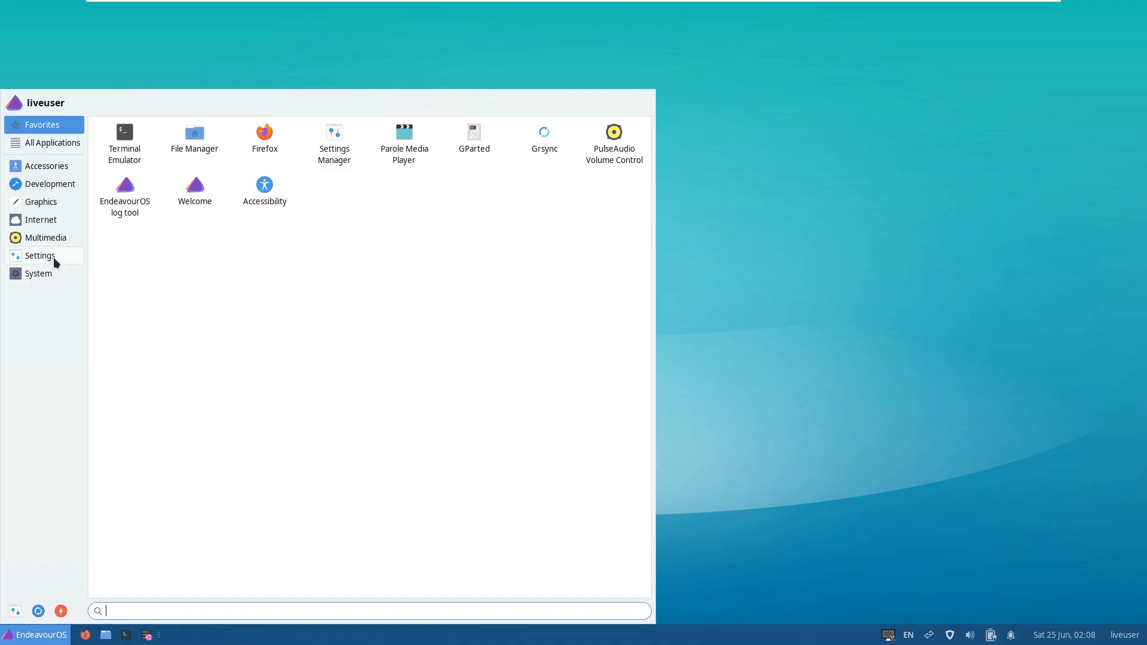
click(191, 206)
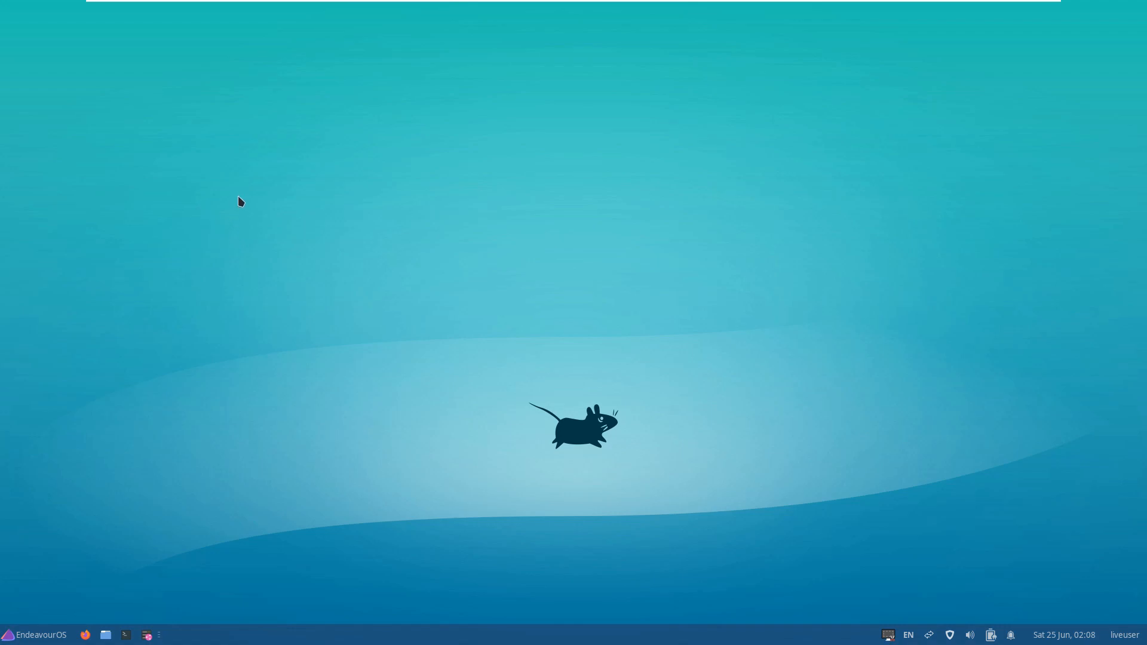
right_click(324, 186)
click(509, 282)
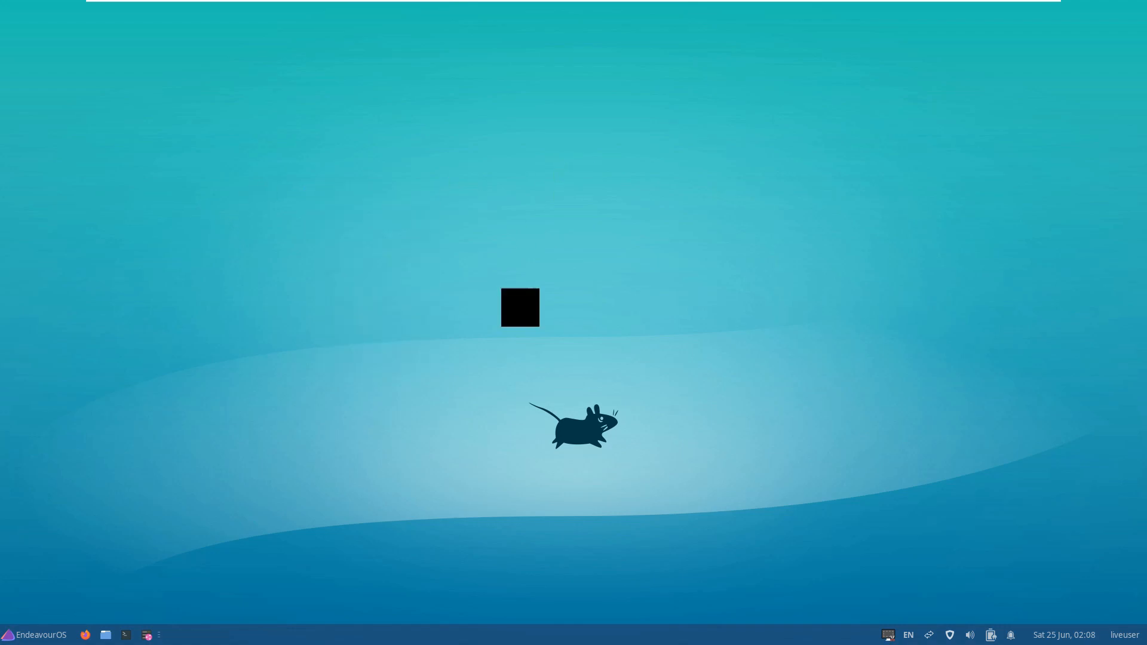
right_click(342, 206)
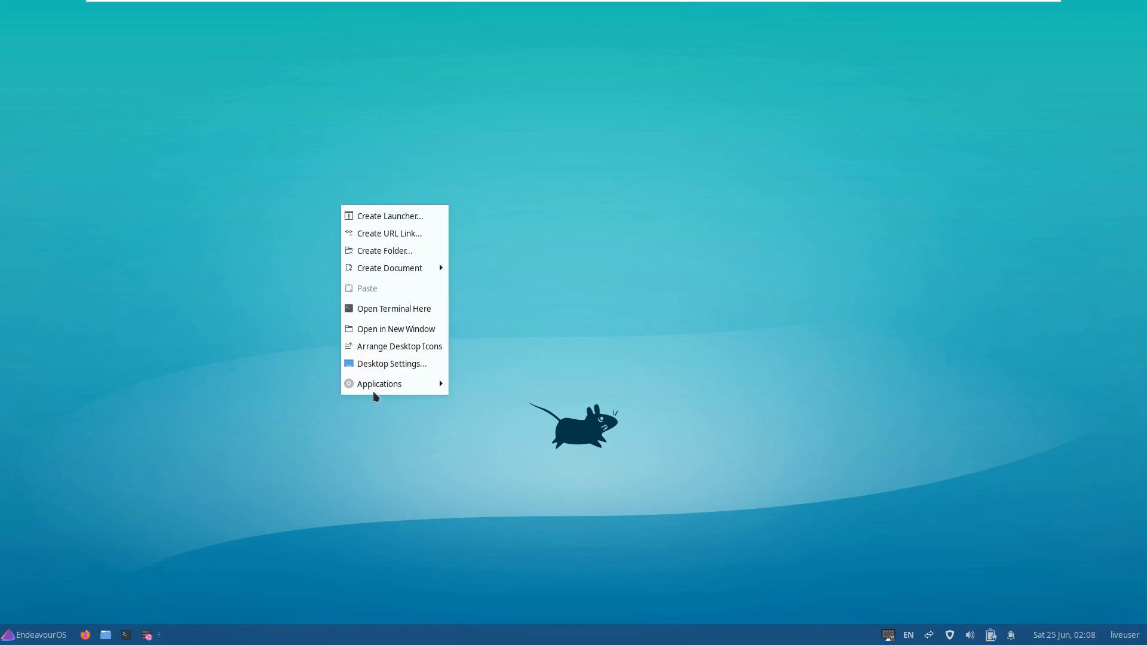
click(797, 253)
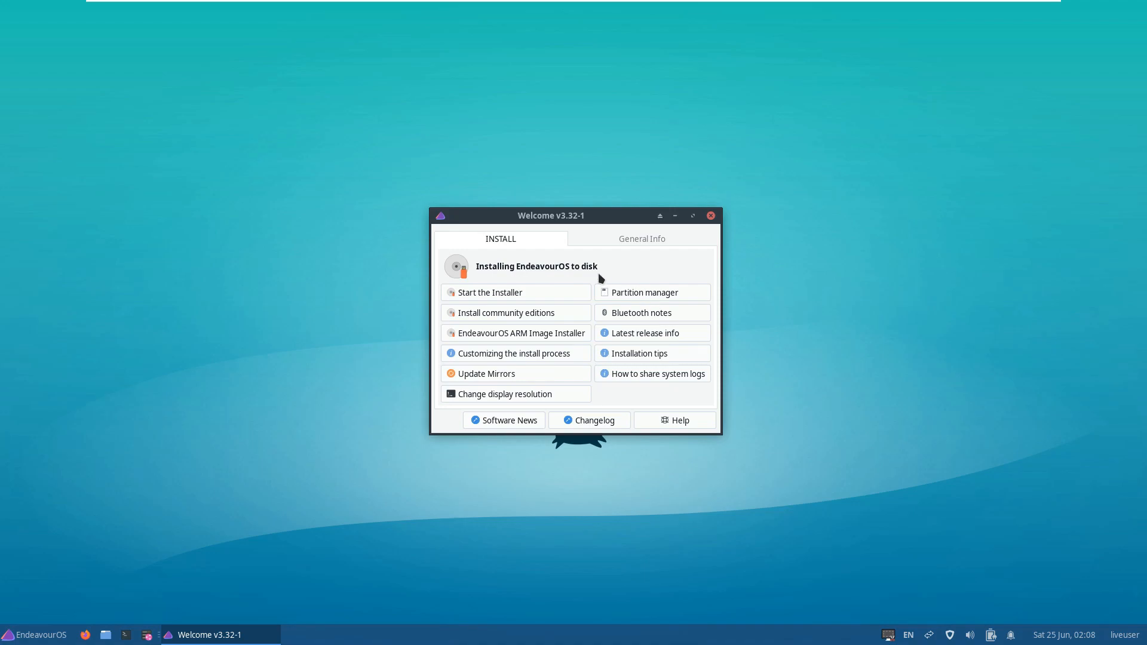
View the Software News page and the About Welcome page linked from the Welcome app, closing the browser after each.
click(480, 420)
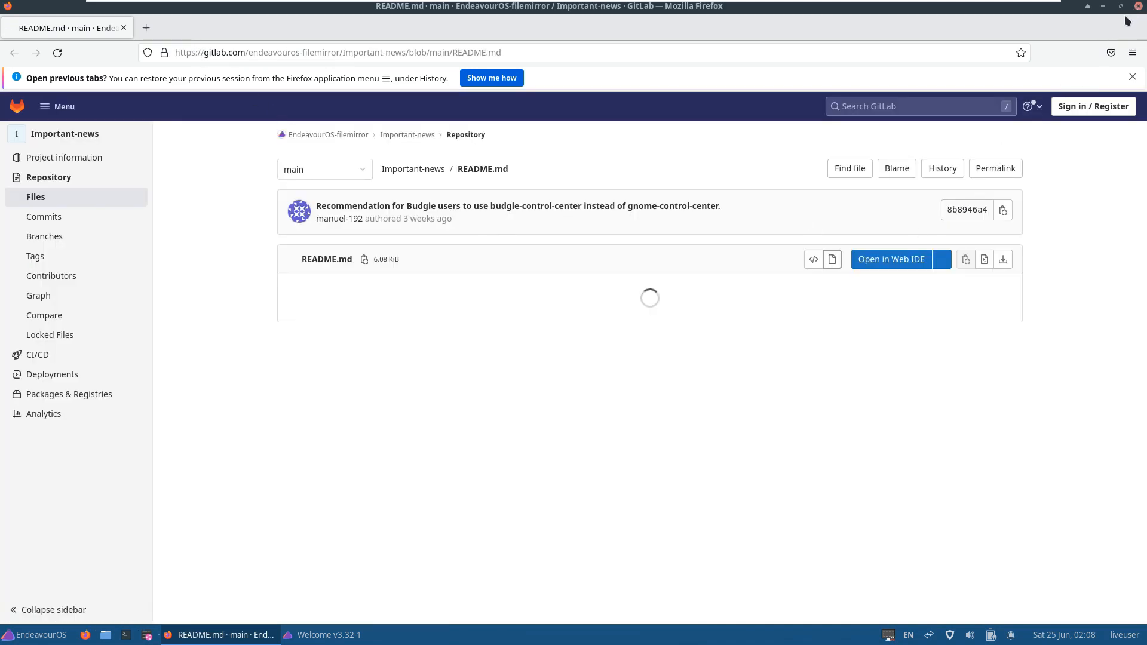
key(ctrl+q)
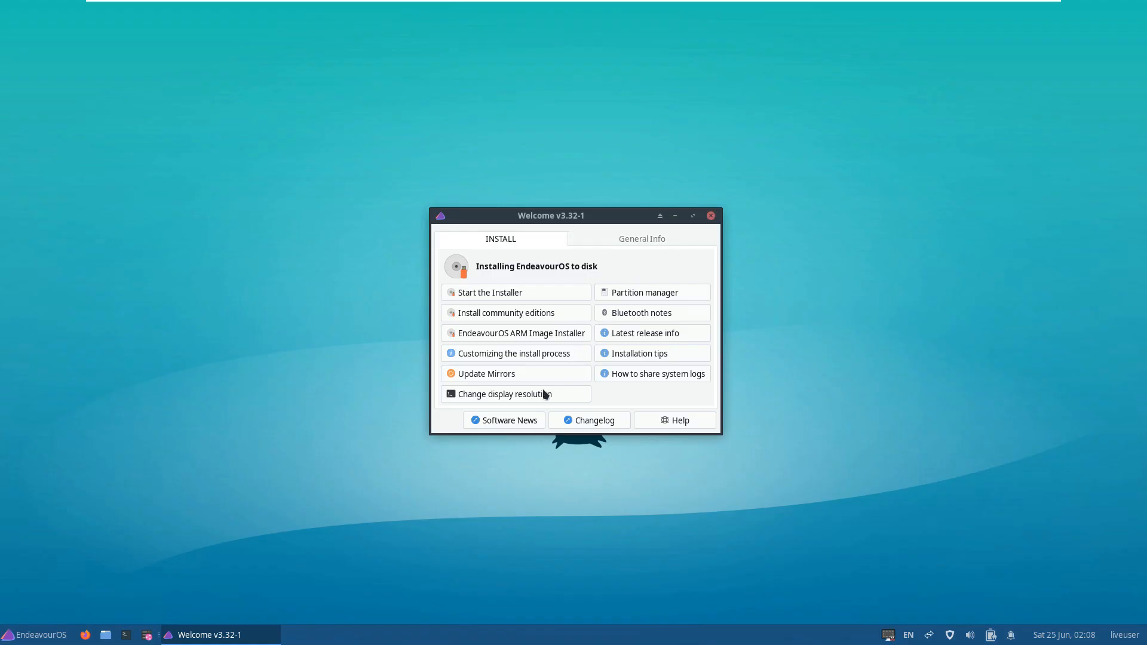
click(613, 239)
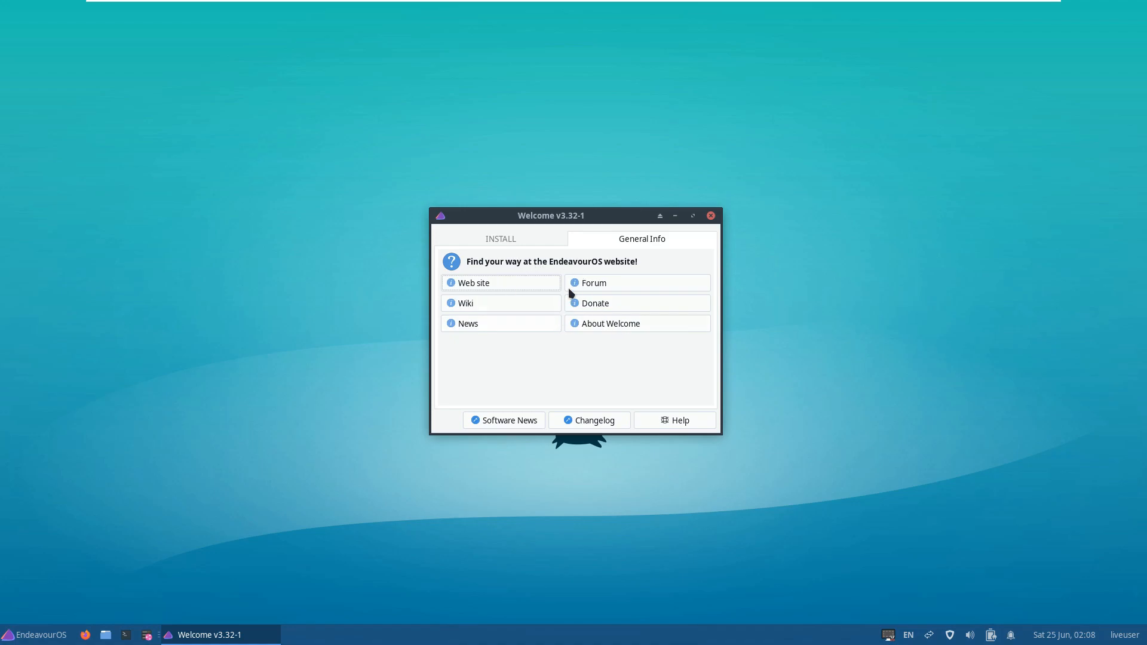
click(618, 324)
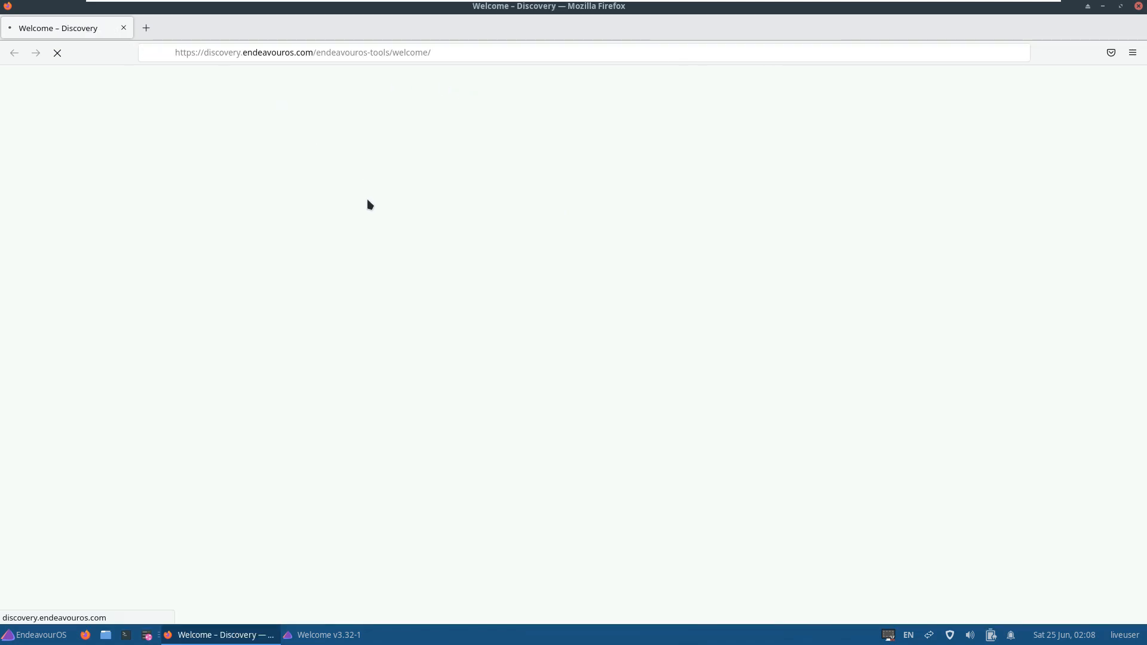
scroll(370, 196, down, 4)
scroll(371, 197, down, 3)
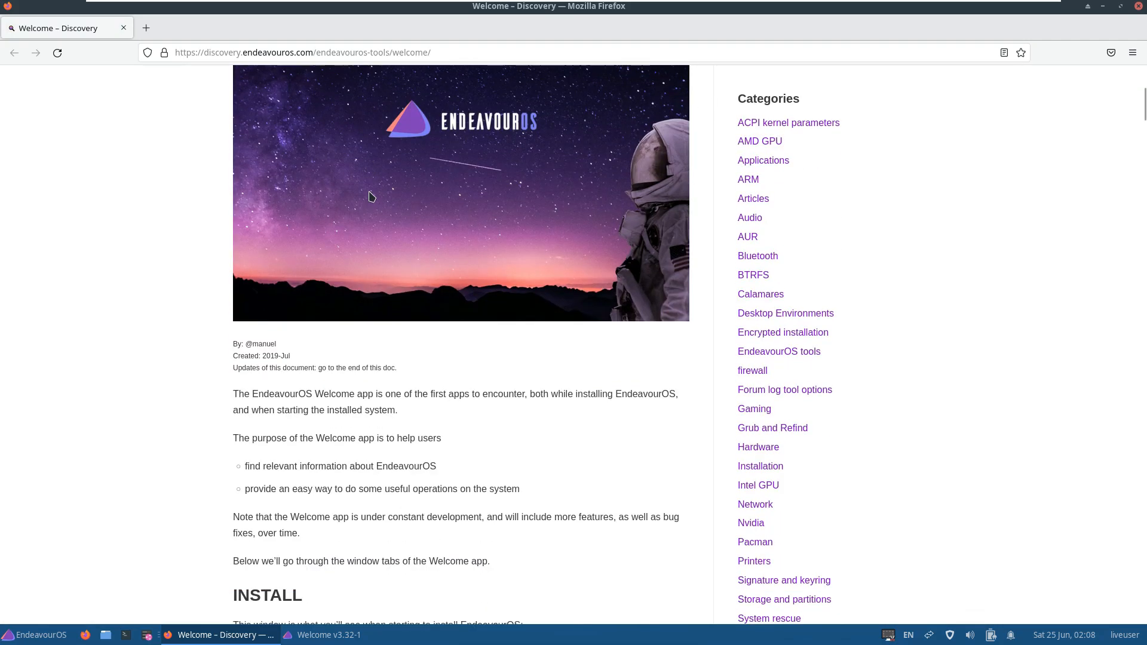
scroll(370, 196, up, 4)
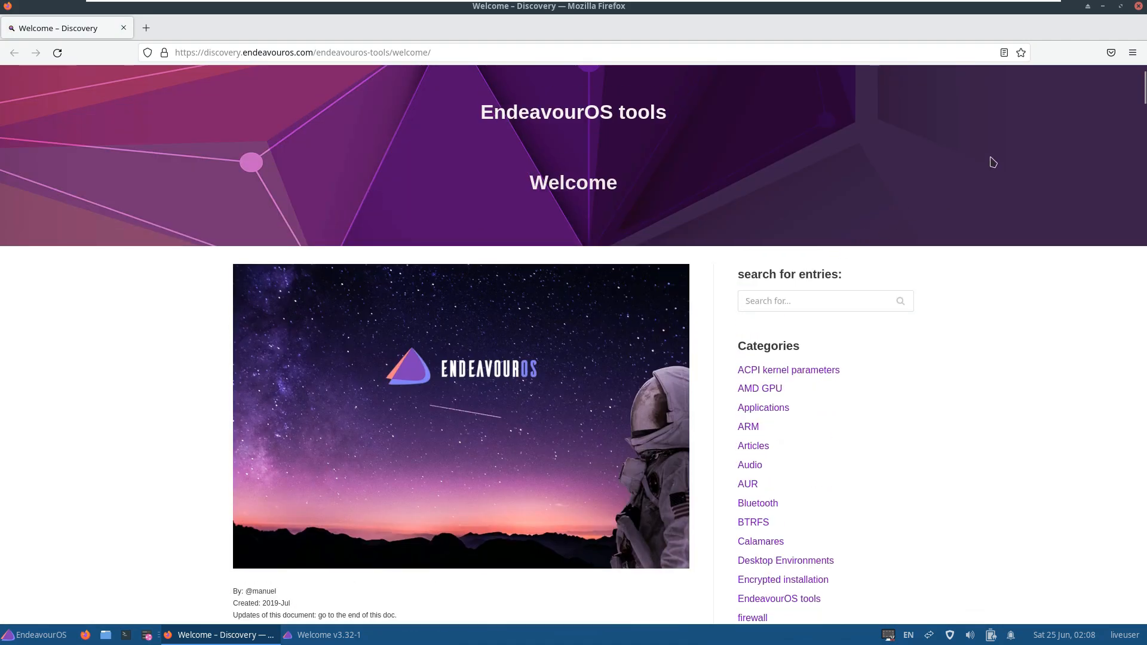
click(1138, 6)
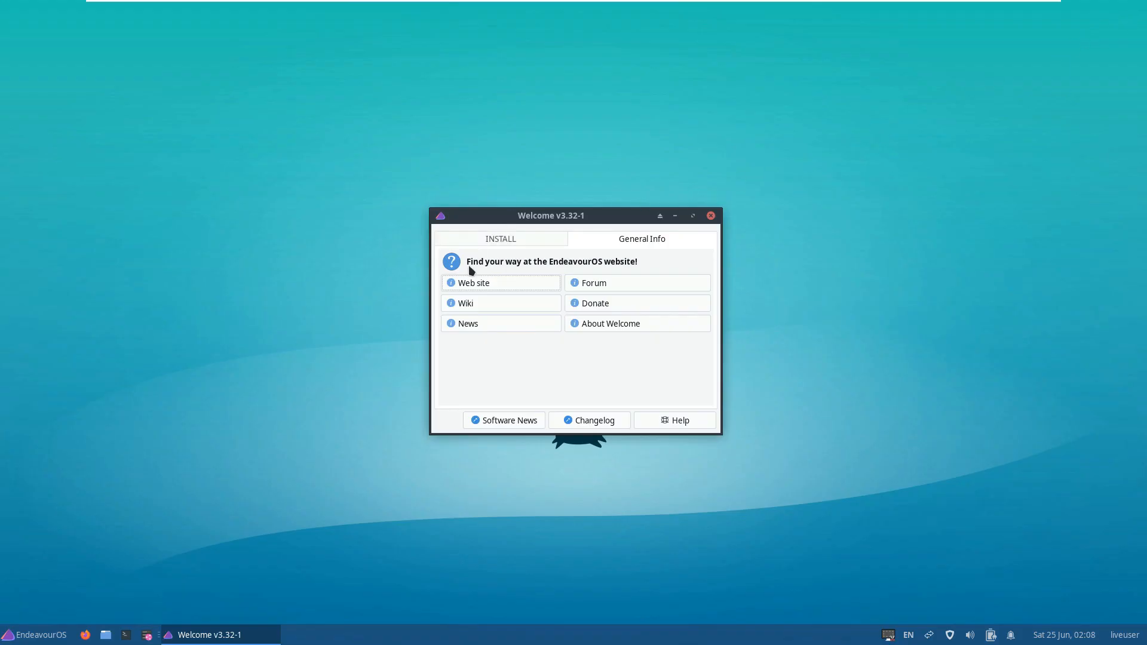
Start the community editions installer in American English and set the location to America, Los Angeles.
click(526, 240)
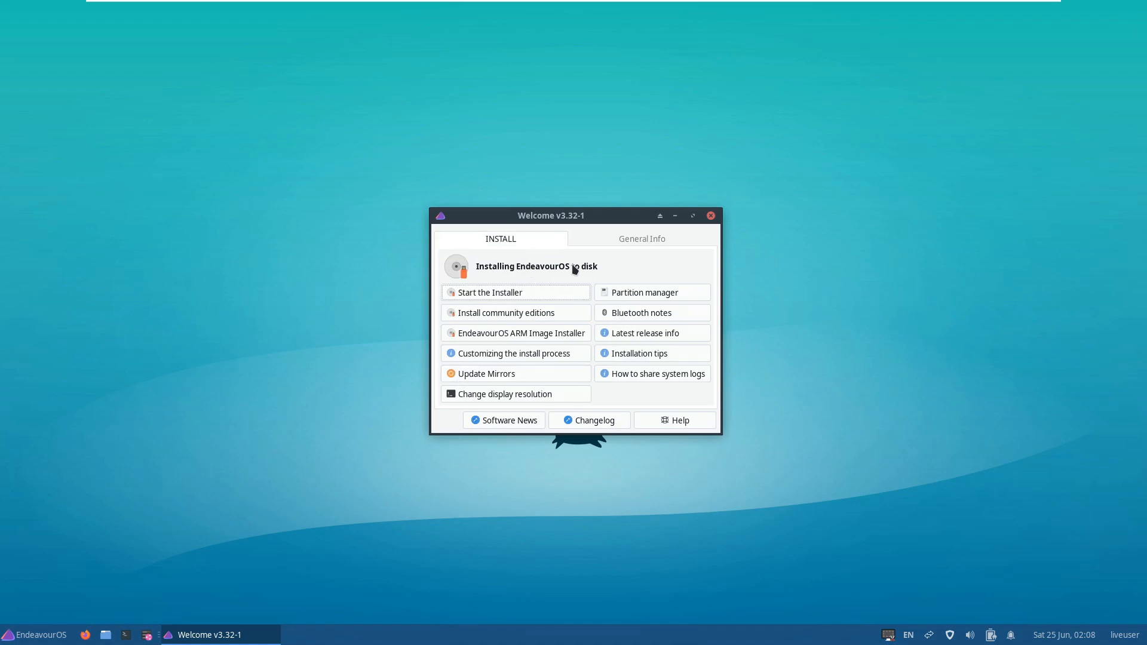
click(511, 317)
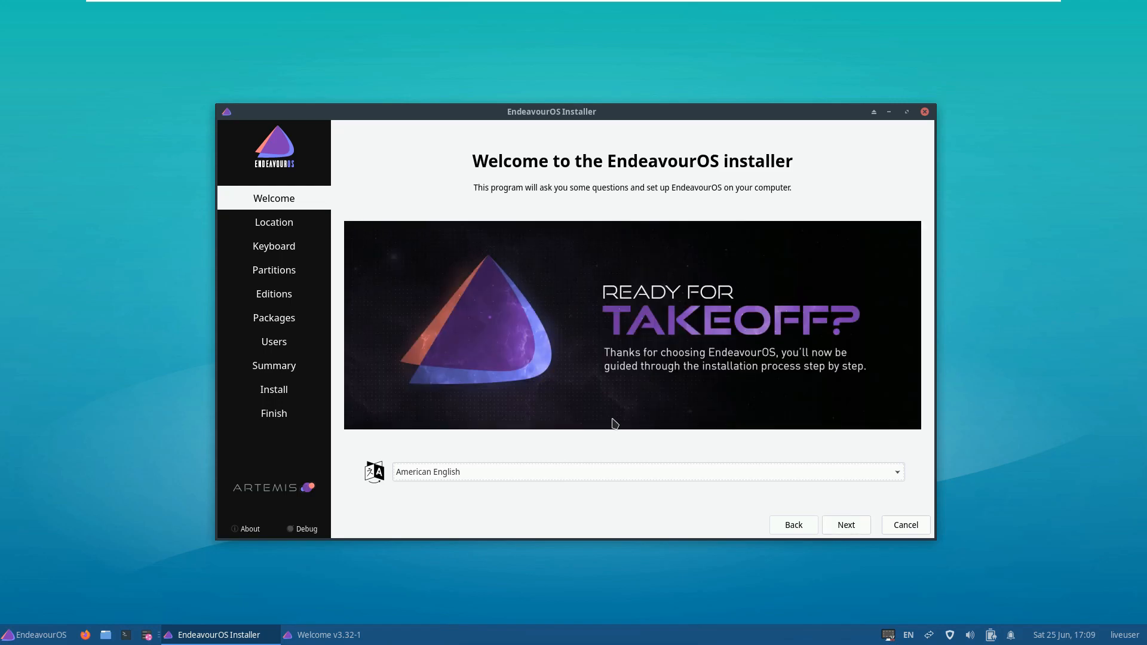
click(842, 527)
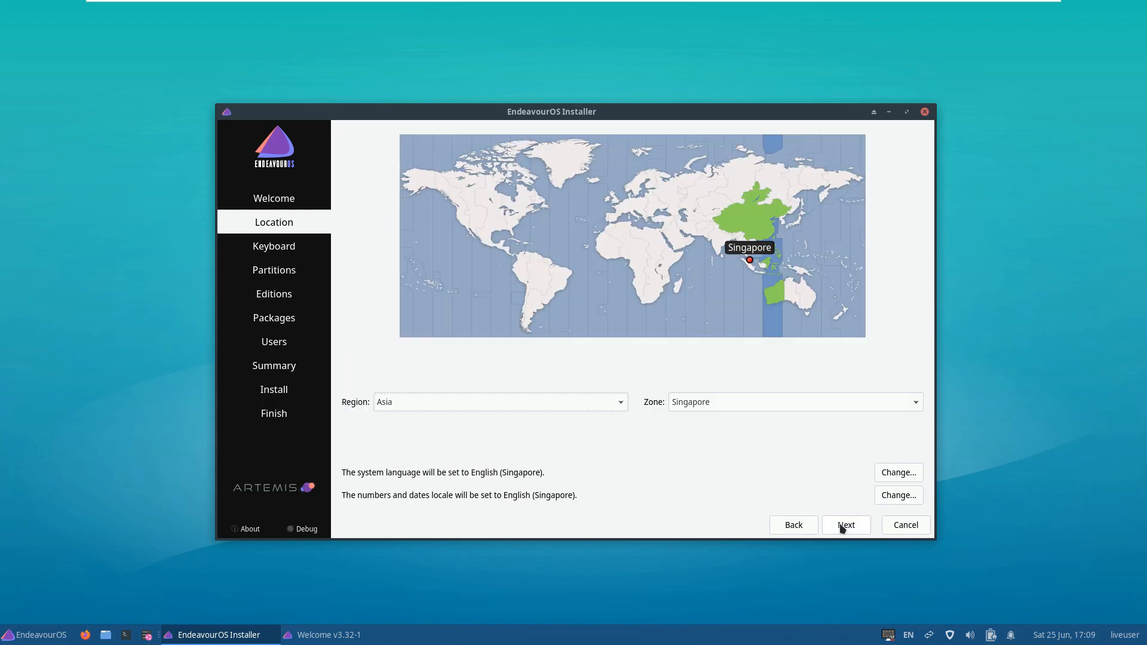
click(461, 225)
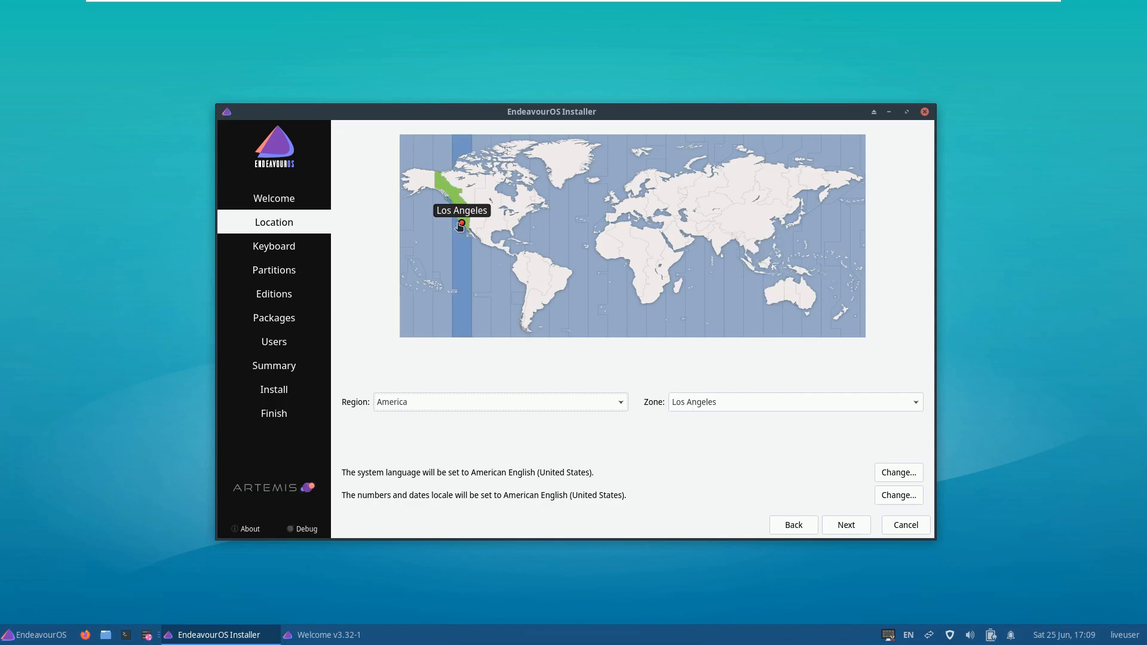
click(845, 527)
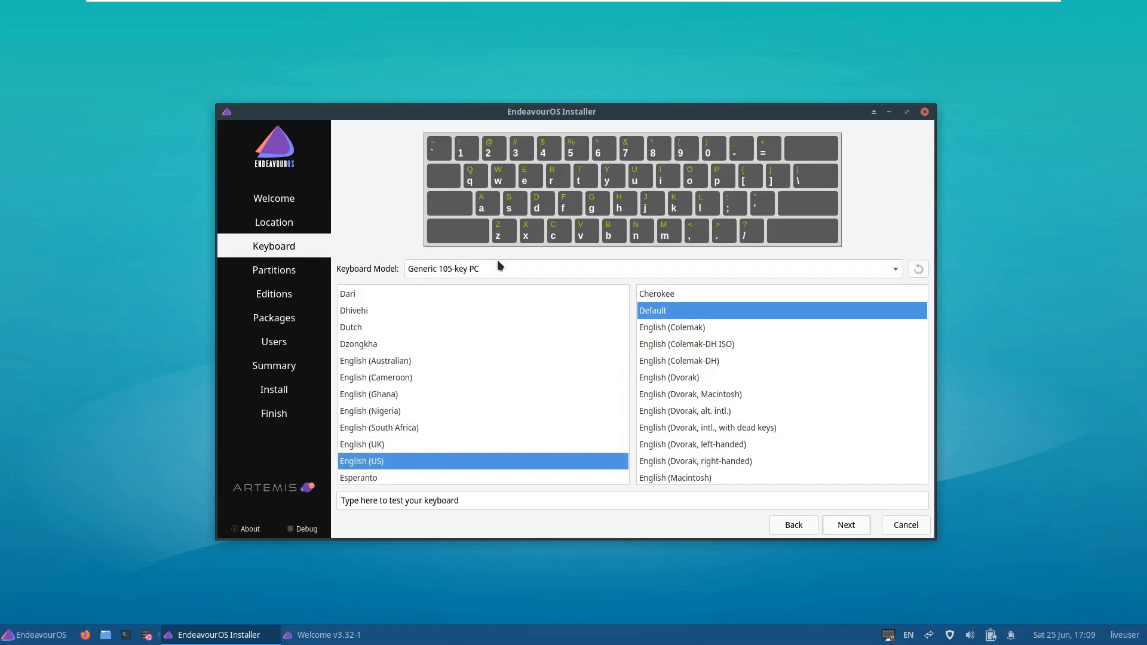
Accept the Generic 105-key PC keyboard with the default English (US) layout and choose manual partitioning.
click(579, 274)
click(413, 234)
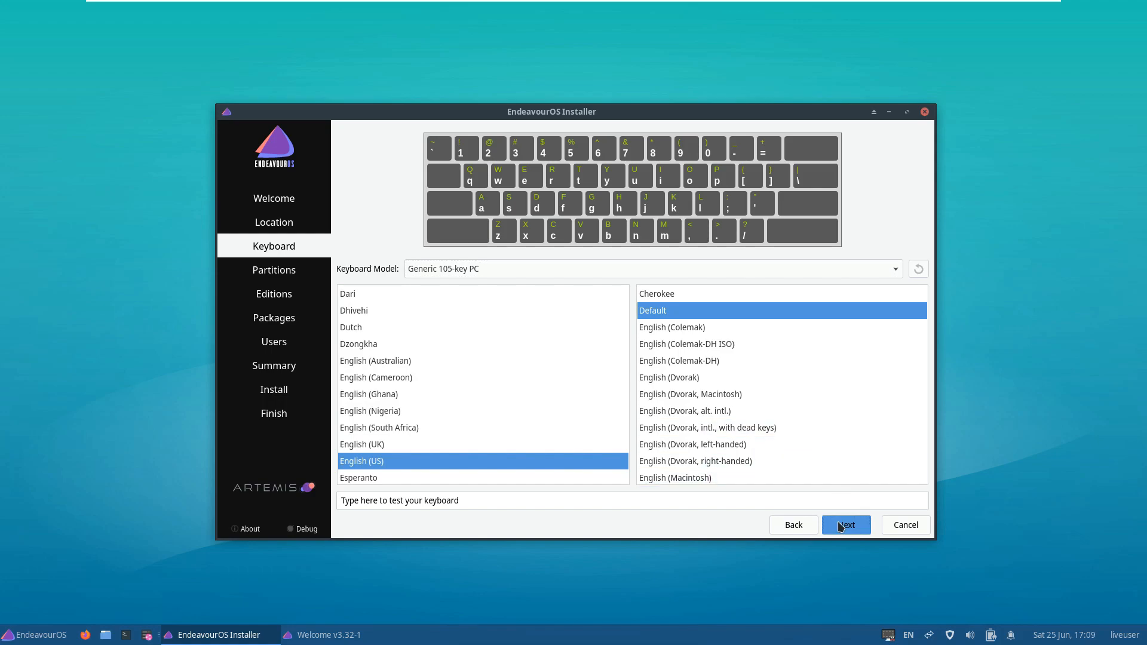
click(845, 525)
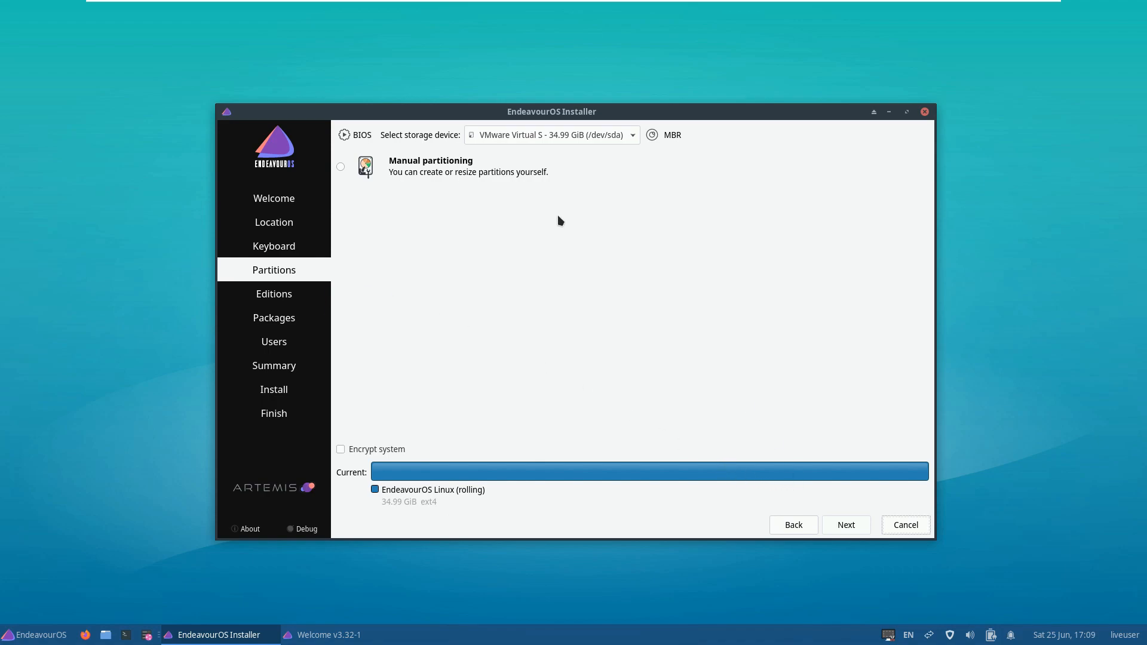
click(365, 169)
click(842, 529)
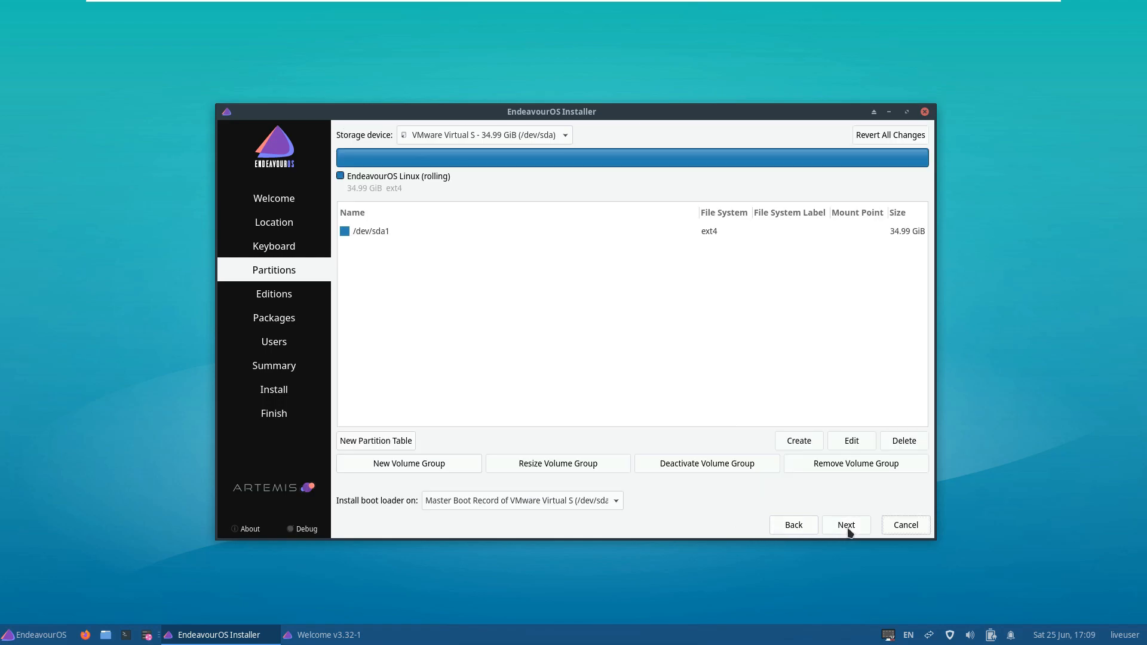
Delete the existing /dev/sda1 partition on the VMware virtual disk and select the free space.
click(536, 135)
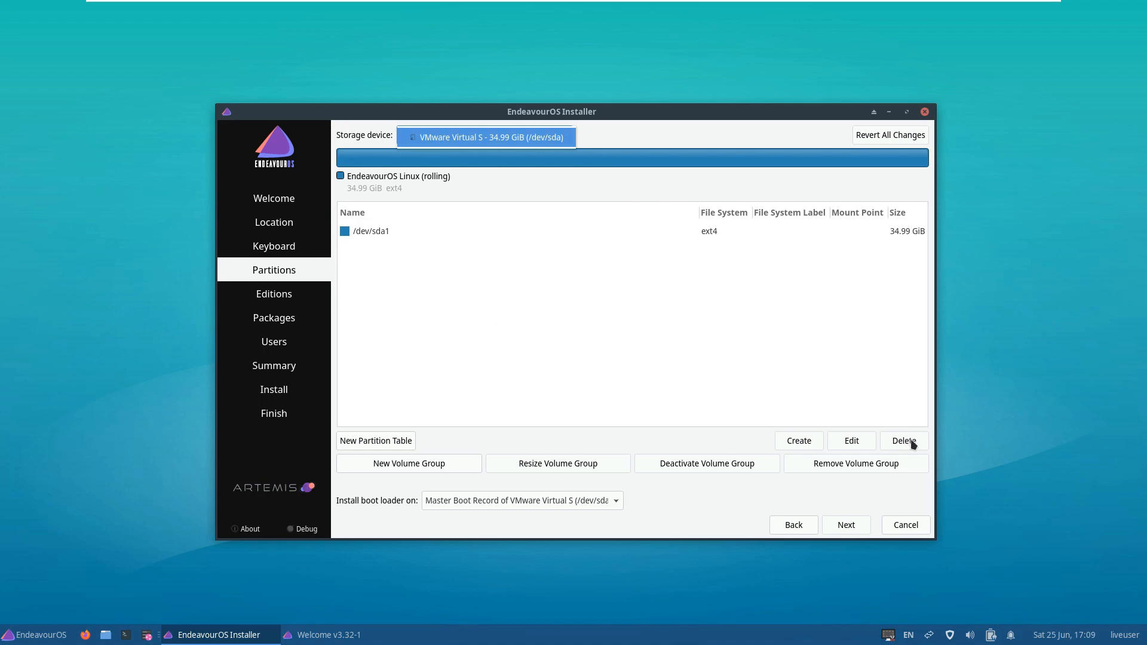
click(668, 231)
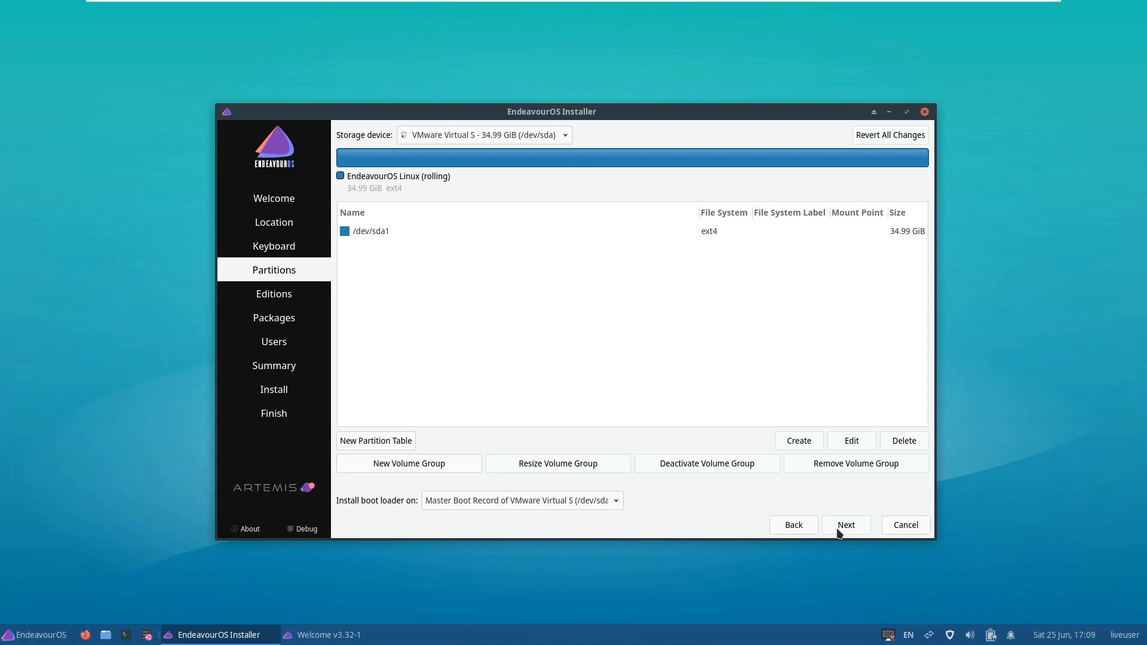
click(539, 236)
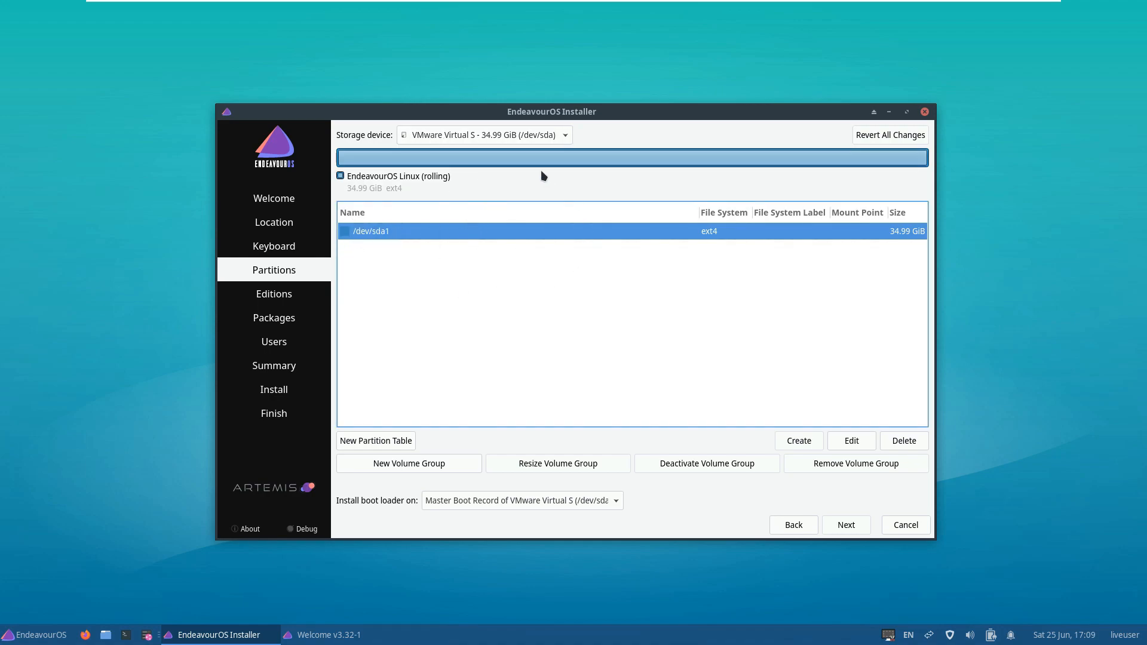
click(889, 443)
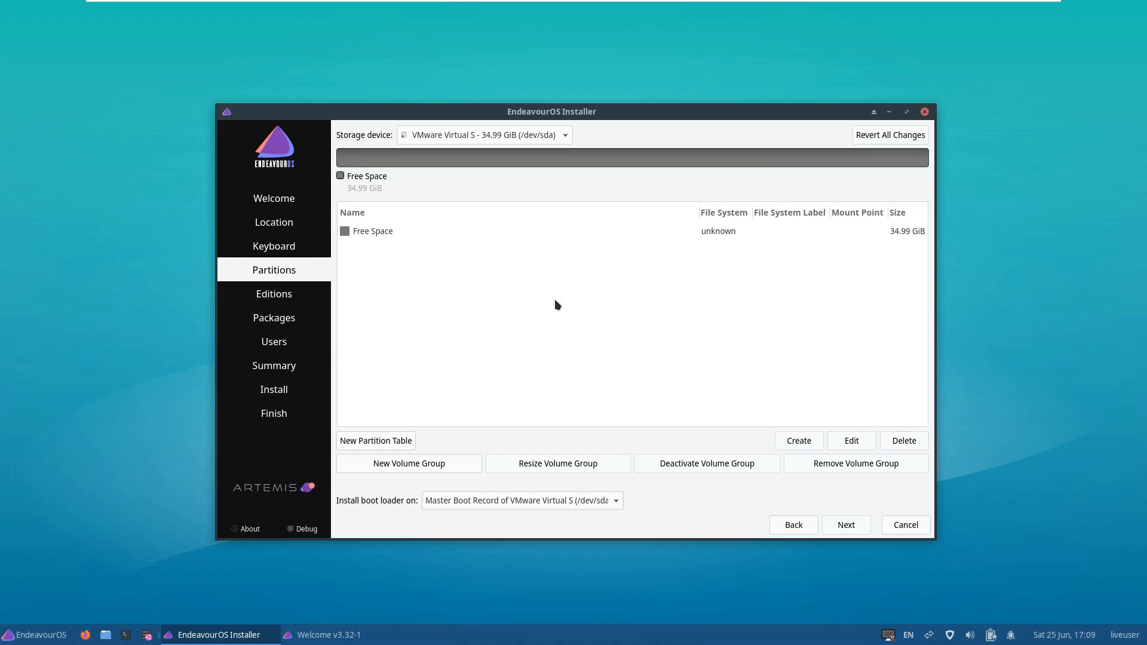
click(412, 163)
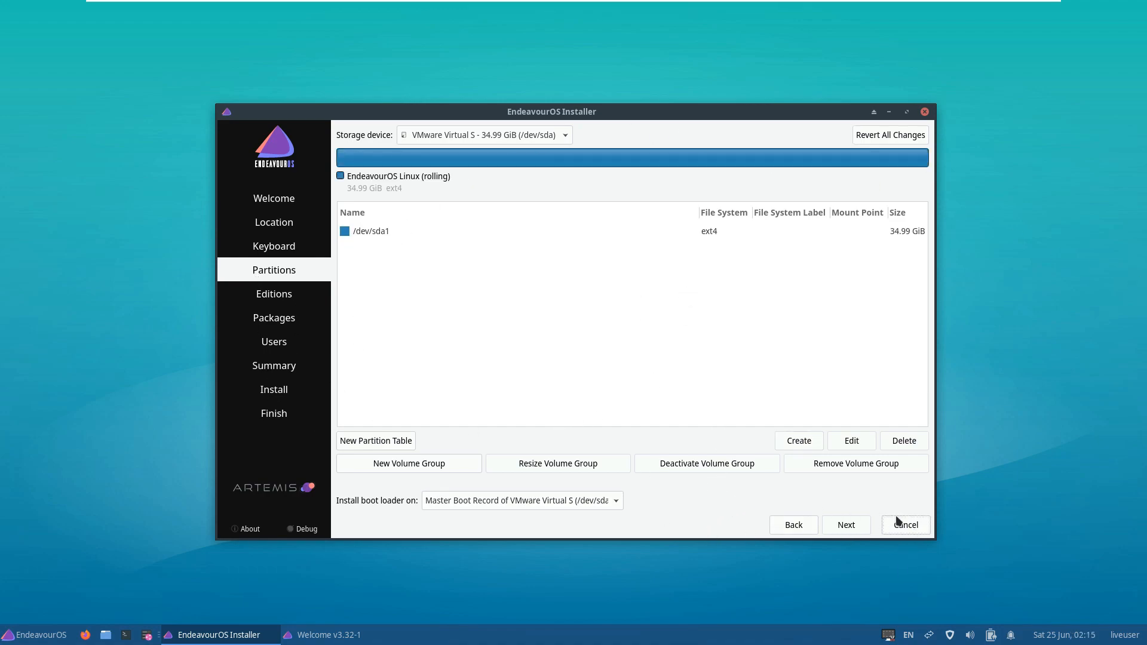
Cancel the community editions installation, start the standard installer with the Online method and close the Welcome app.
click(924, 527)
click(545, 327)
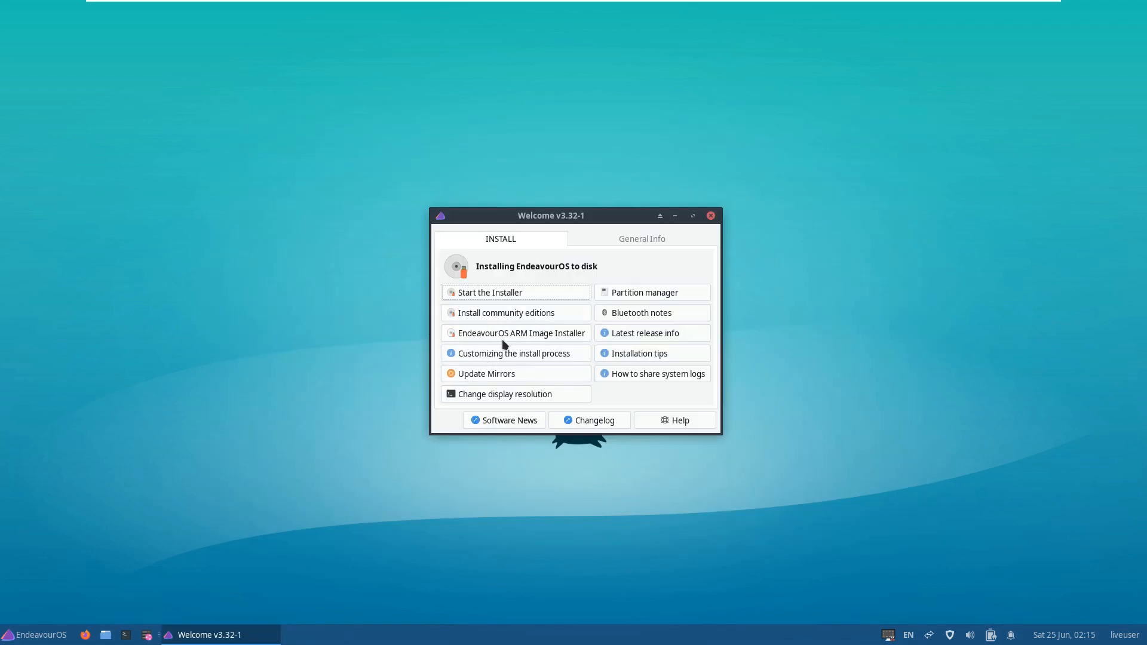
click(513, 292)
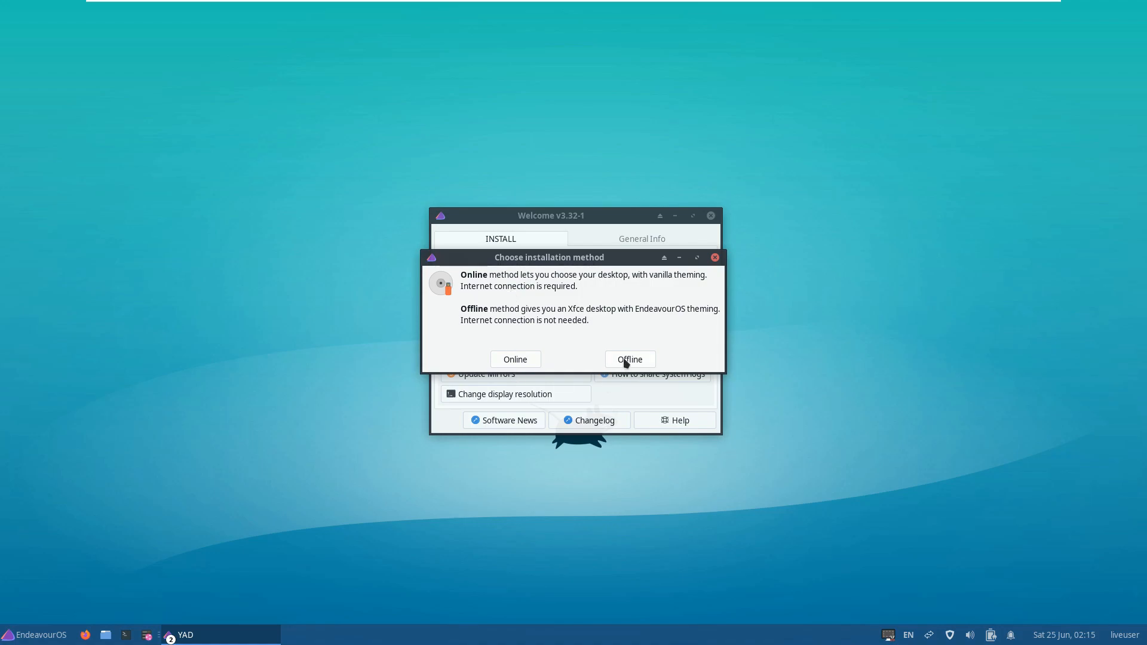
click(512, 360)
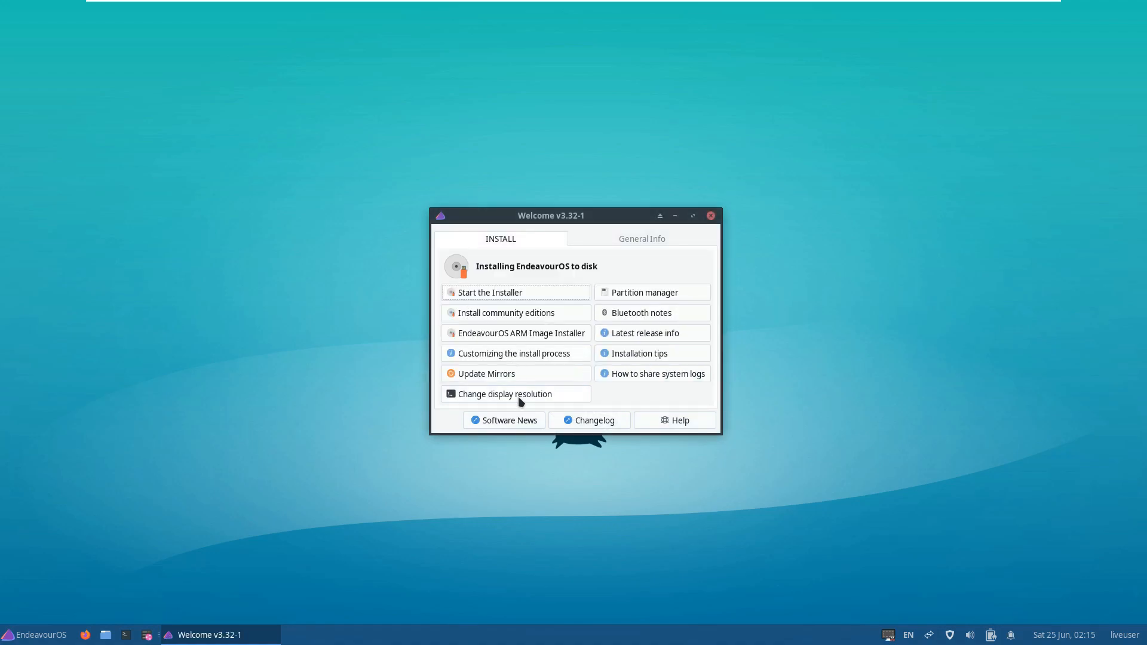
click(710, 216)
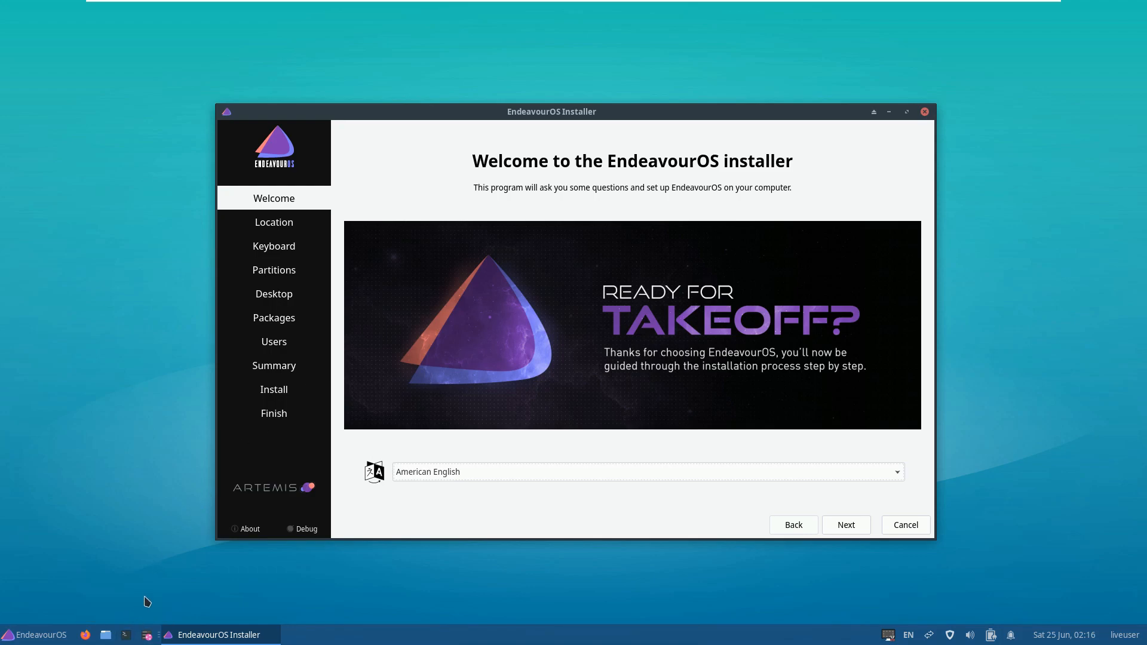
Generate a local log file with the EndeavourOS log tool's default selections, briefly opening and closing a terminal.
click(148, 634)
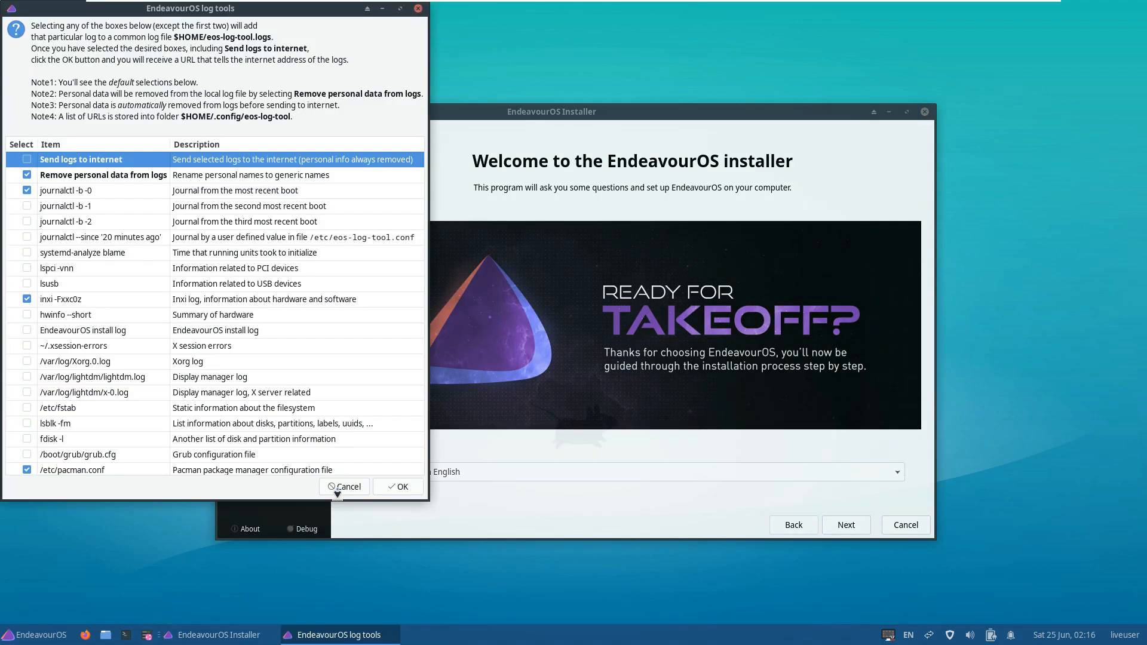
click(385, 487)
click(125, 634)
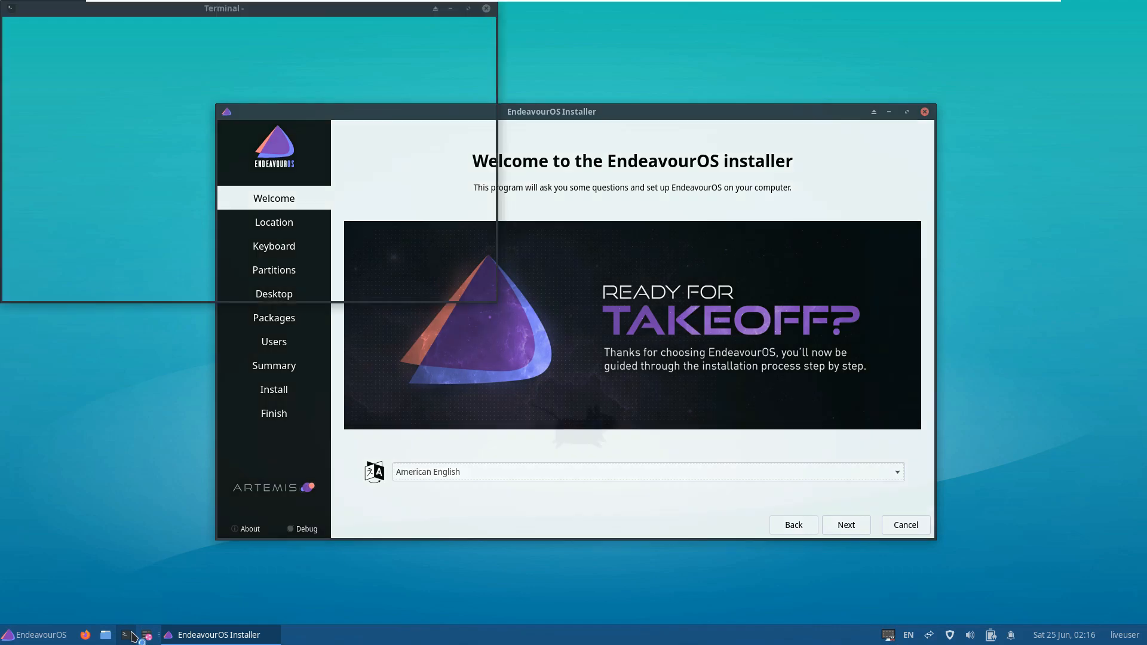
click(486, 9)
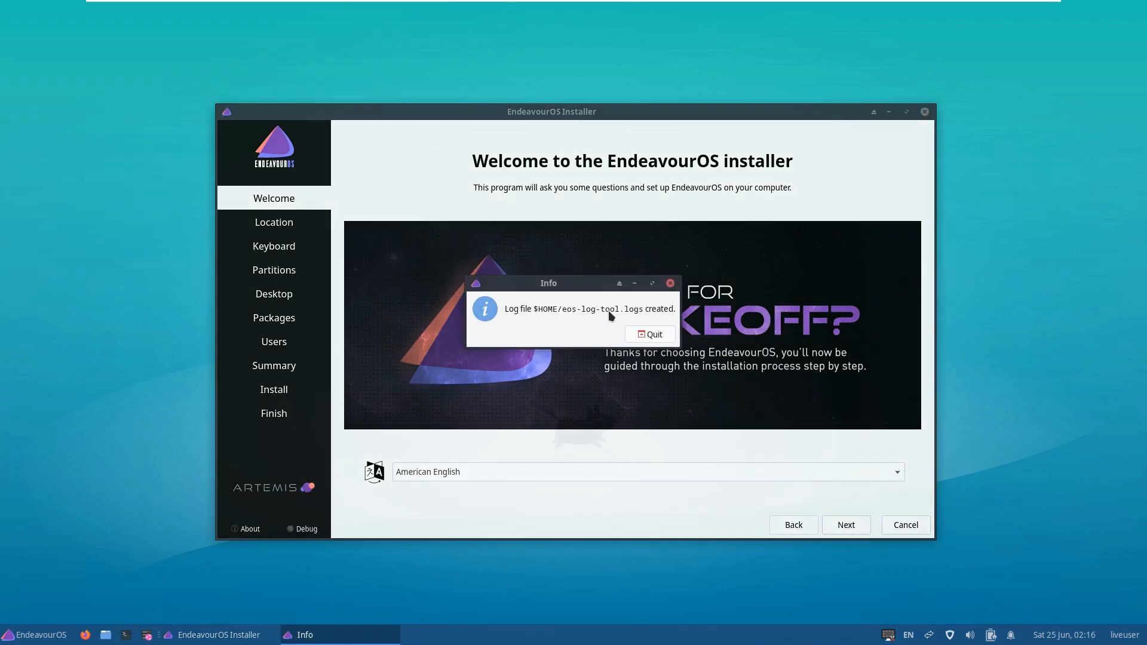
click(645, 333)
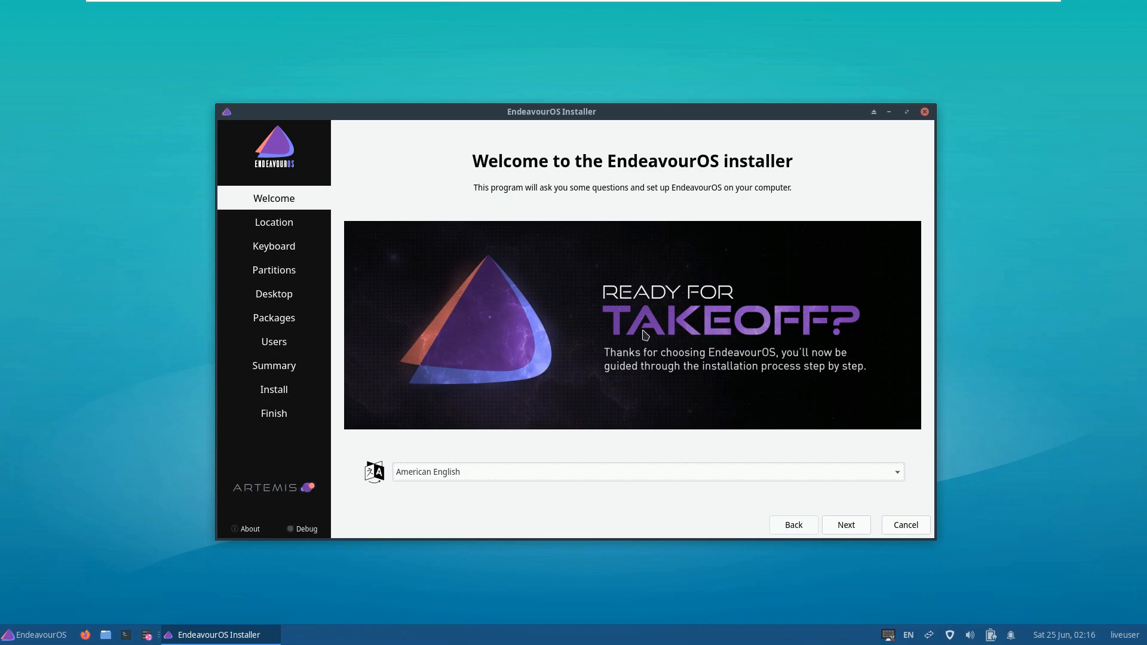
Browse the installer languages, keep American English and set the location to America, Los Angeles.
click(477, 471)
scroll(469, 550, up, 3)
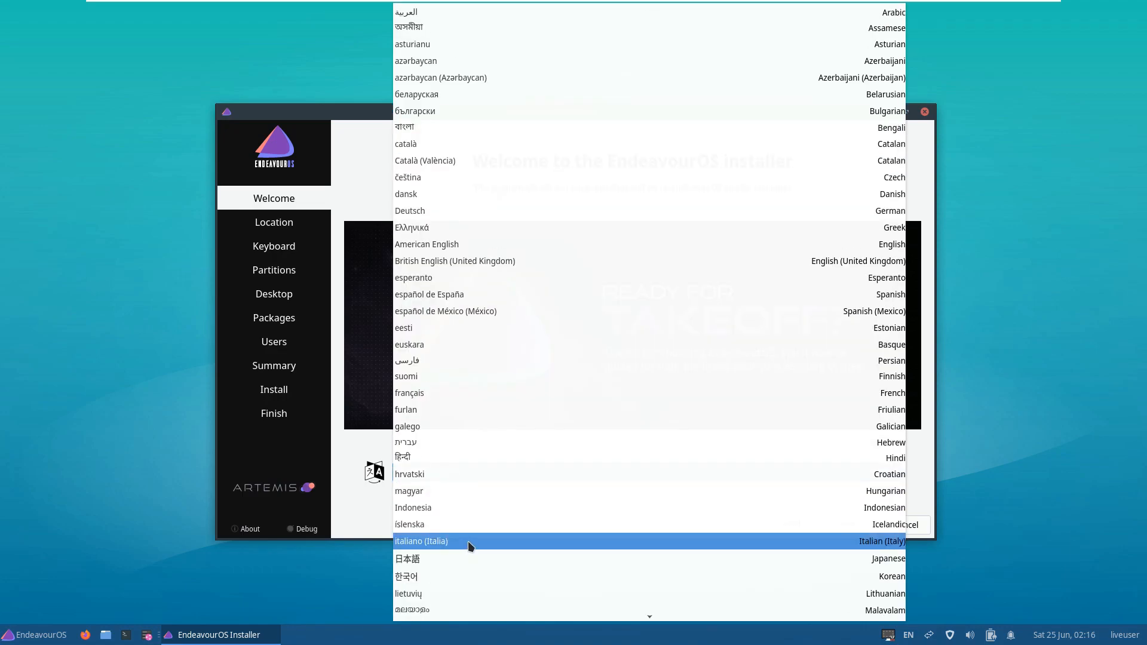
scroll(470, 546, down, 3)
key(Escape)
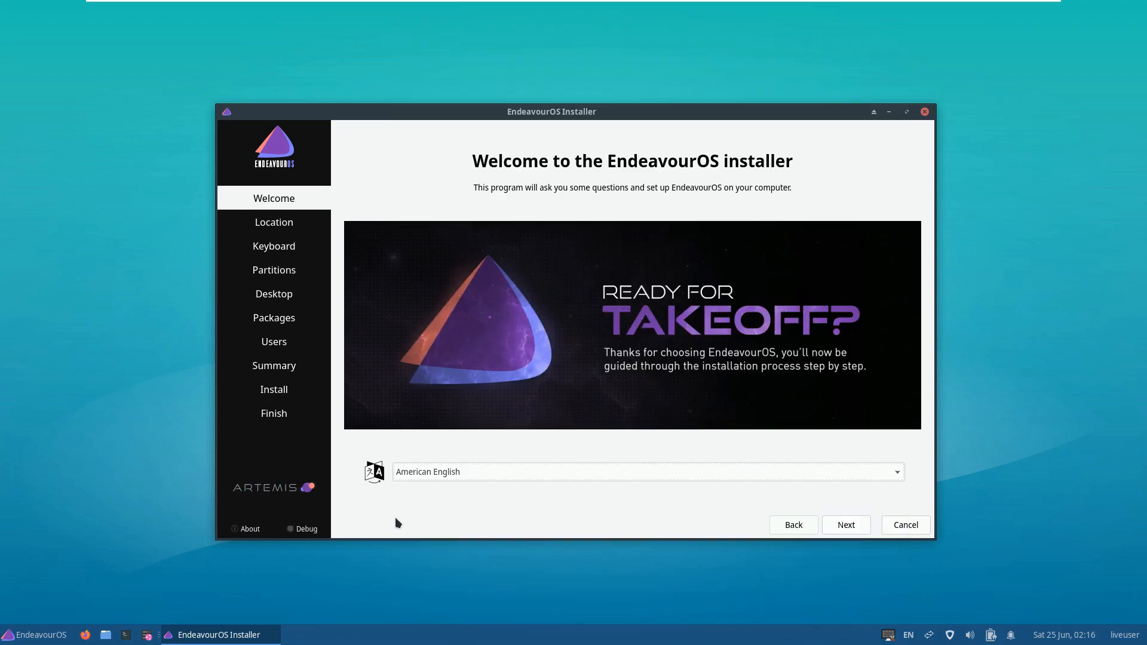
click(851, 526)
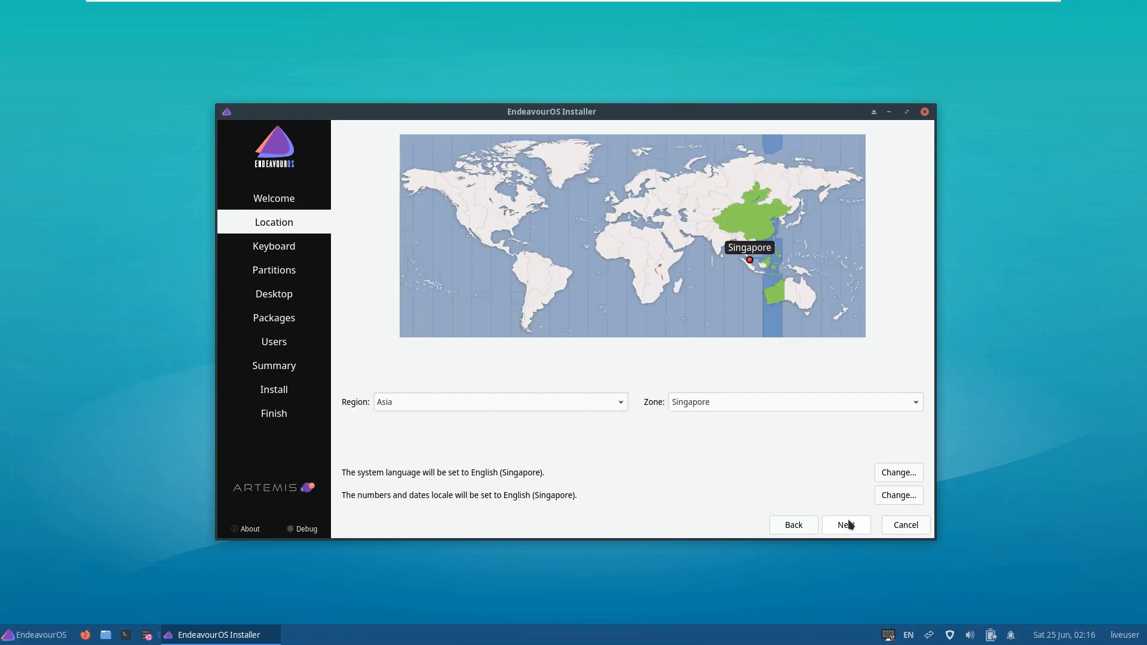
click(462, 224)
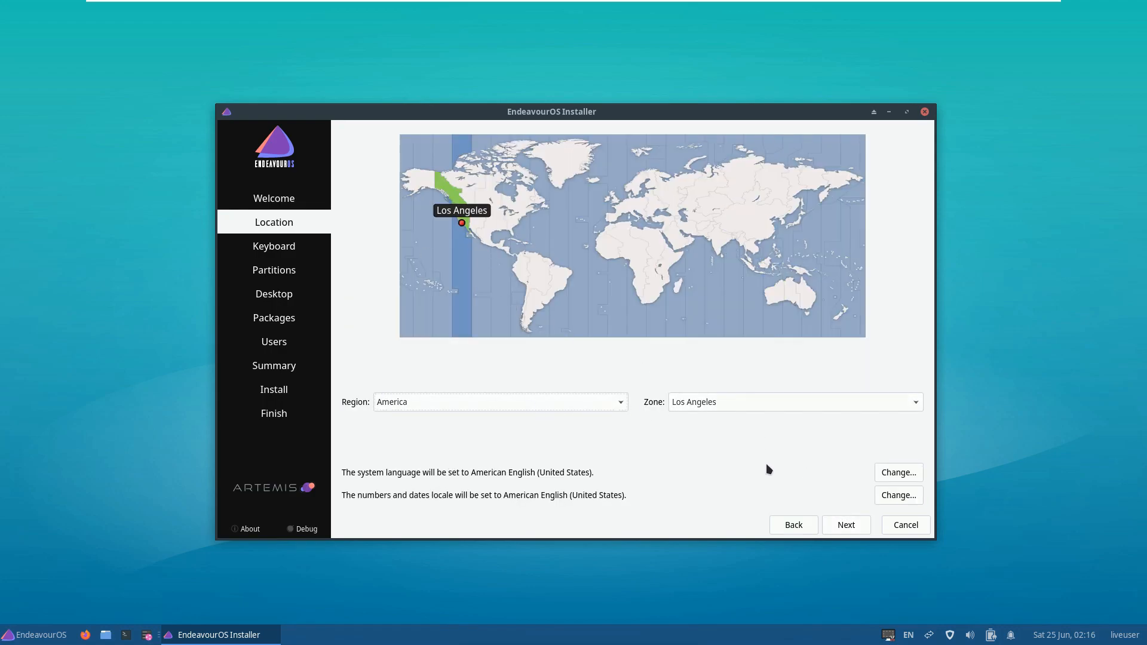
click(846, 525)
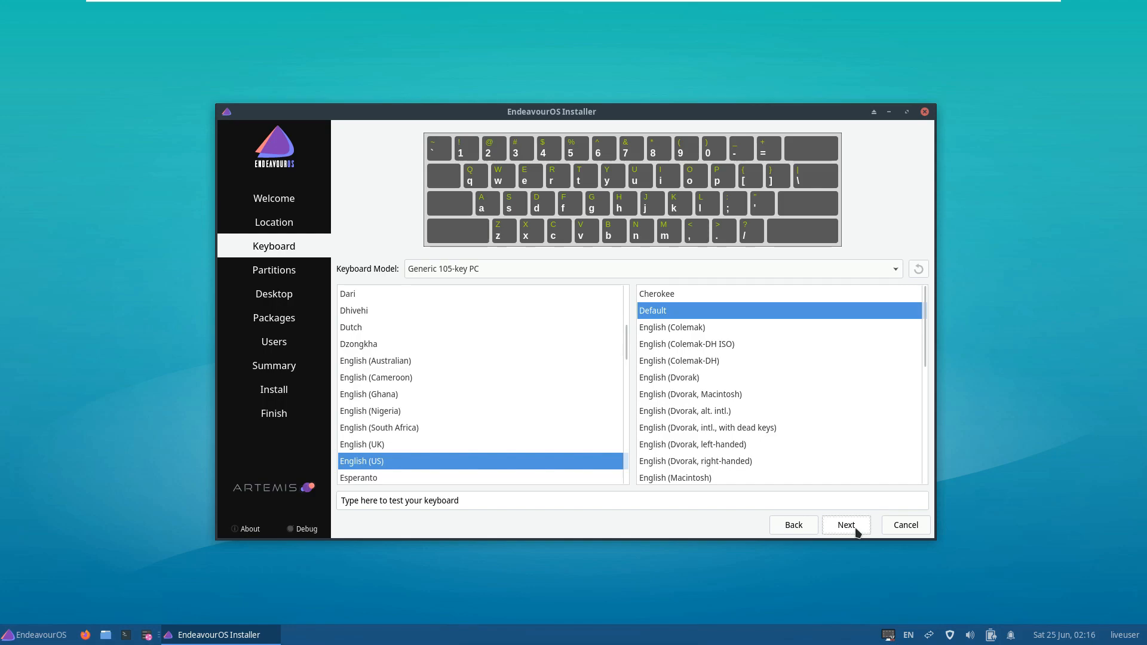
Check the installer's About information and keyboard models, and accept Generic 105-key PC with the default English (US) layout.
click(247, 529)
click(571, 361)
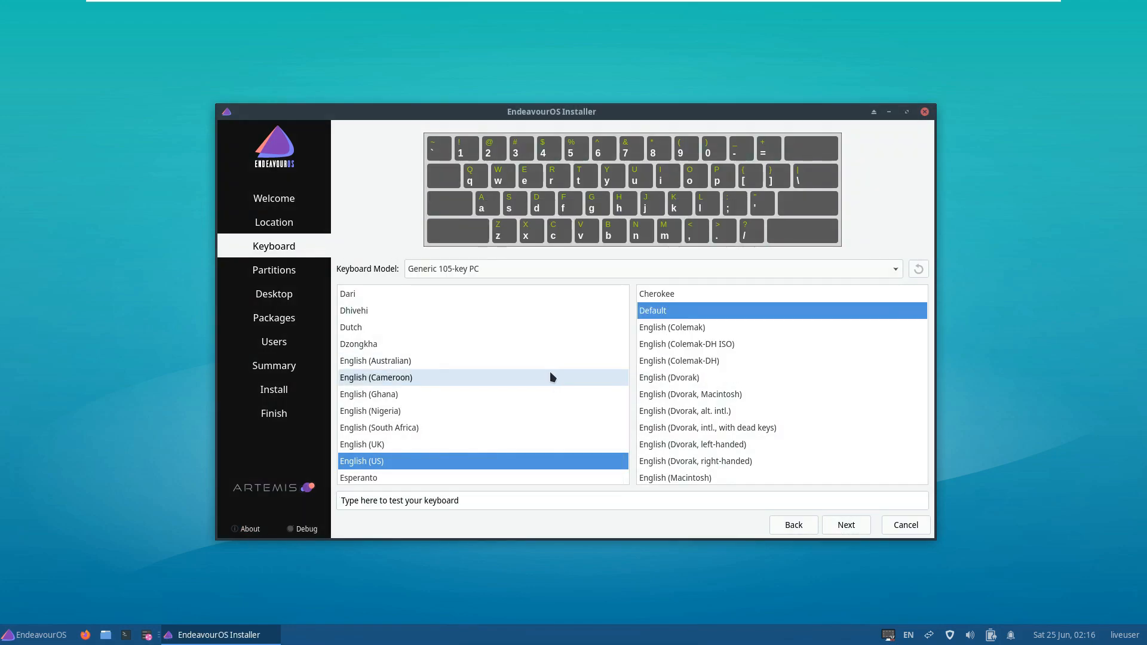
scroll(549, 374, down, 1)
click(679, 269)
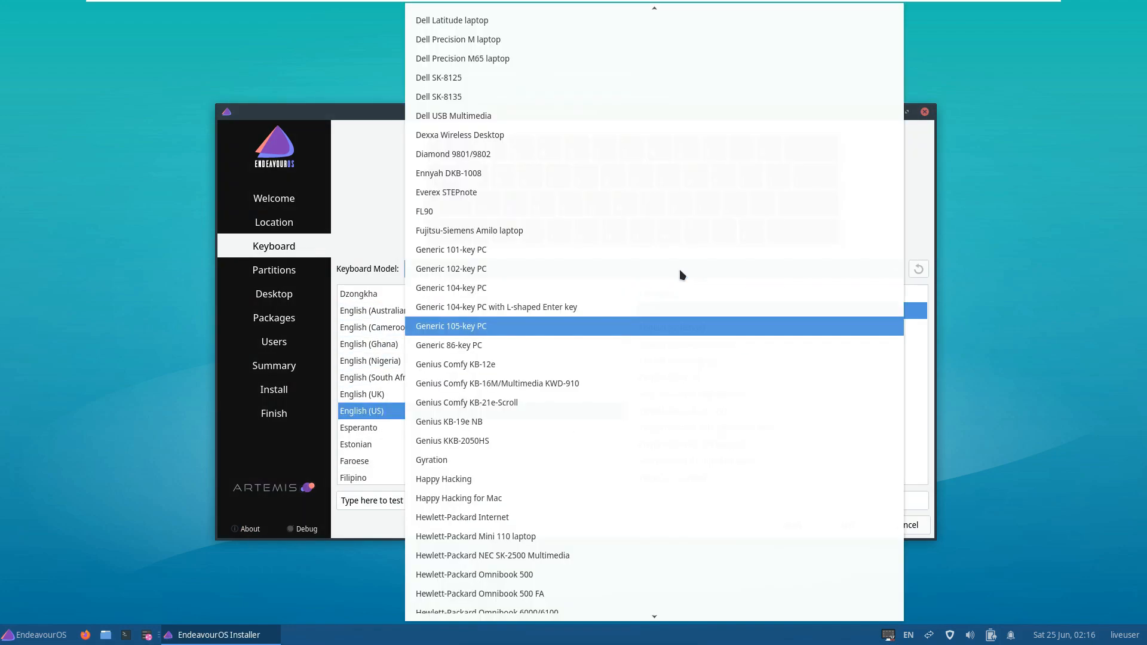
click(361, 195)
click(843, 526)
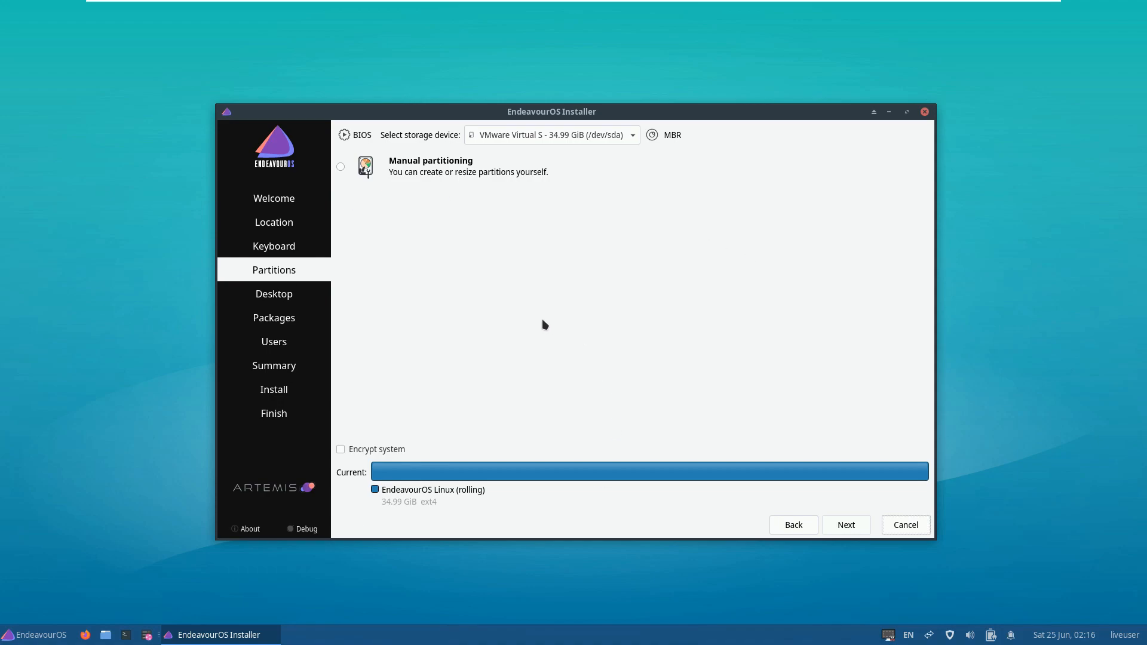
Choose manual partitioning for the VMware virtual disk, try the Encrypt system option and continue with encryption off.
click(539, 140)
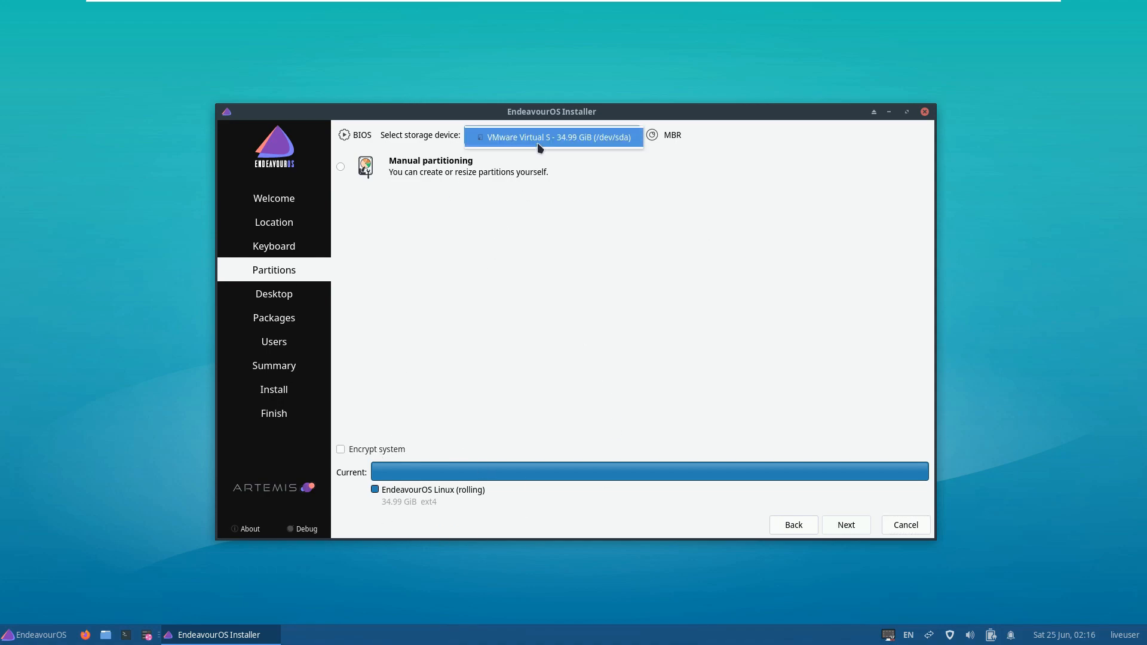
click(548, 197)
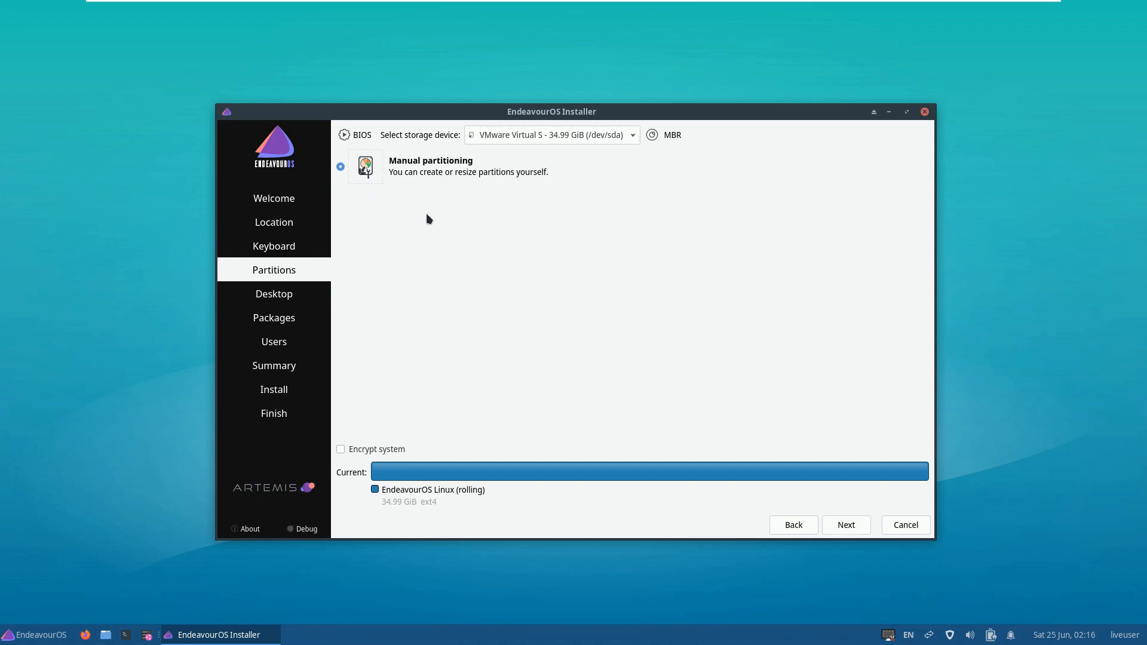
click(399, 453)
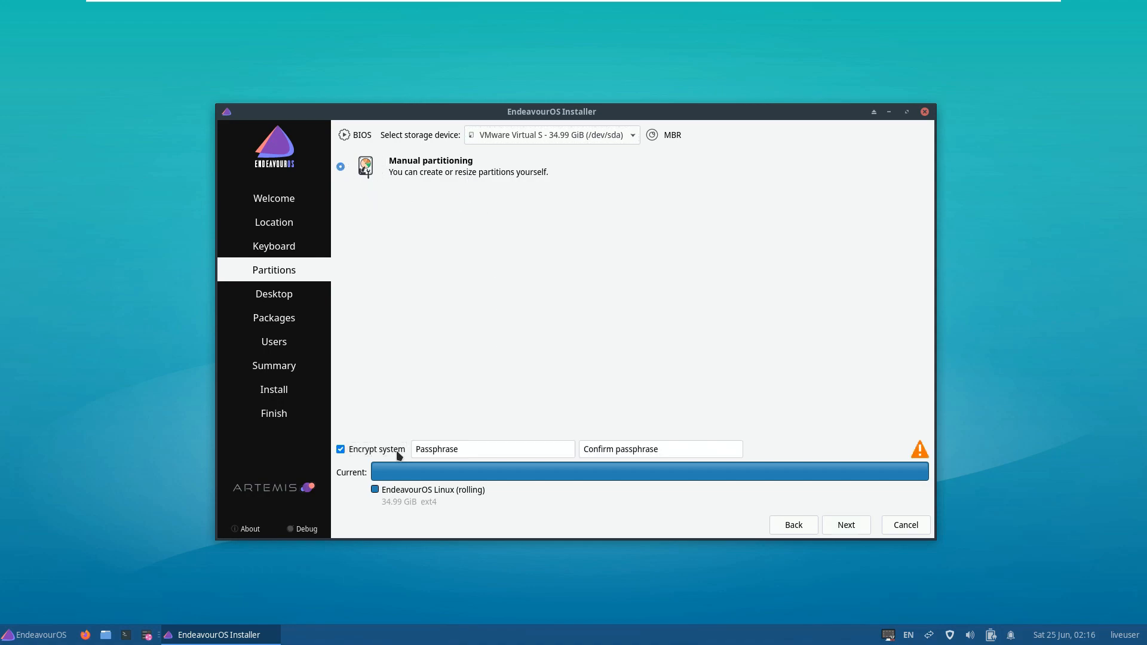
click(398, 453)
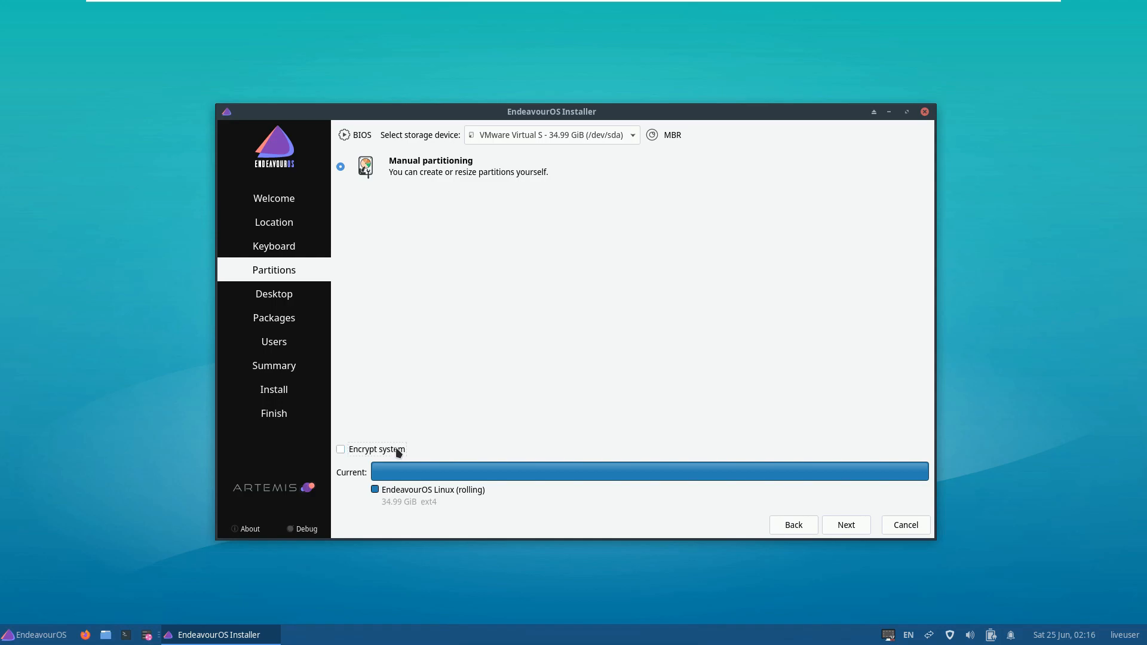
click(861, 529)
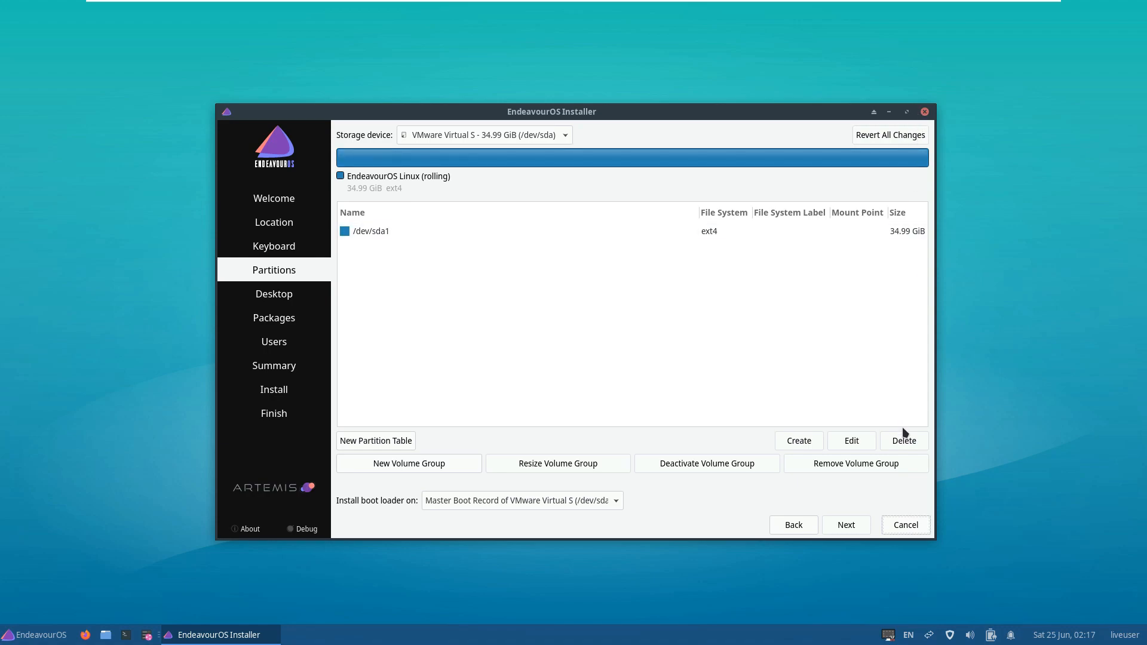
Select the /dev/sda1 partition, cancel the online installation and confirm quitting the installer.
click(739, 237)
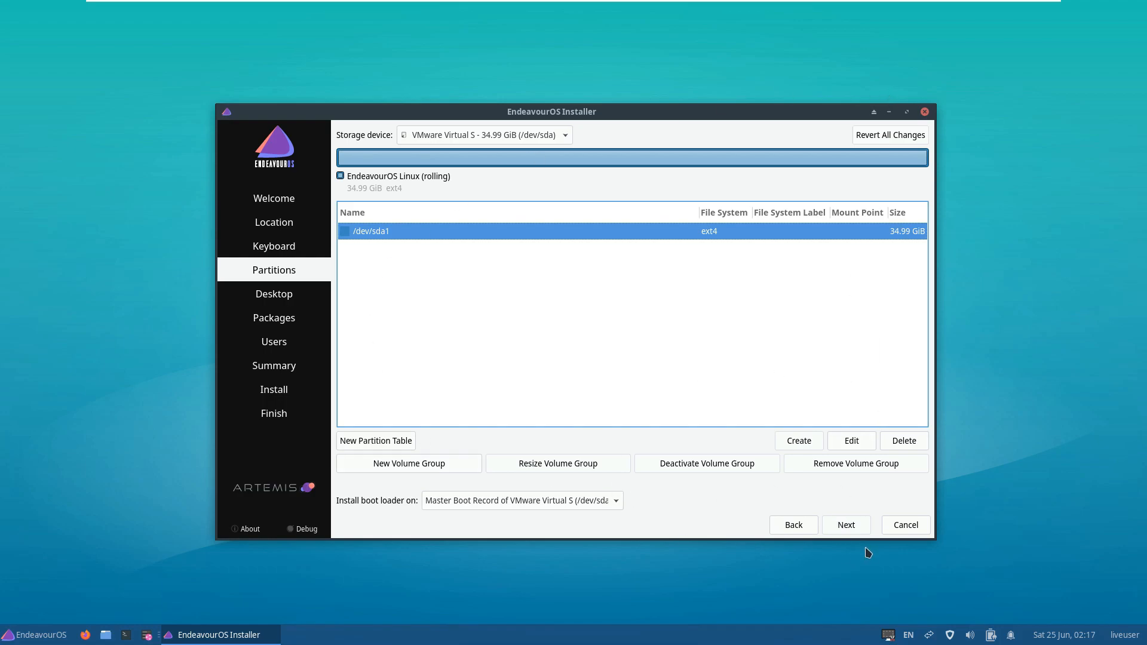
click(902, 523)
click(546, 327)
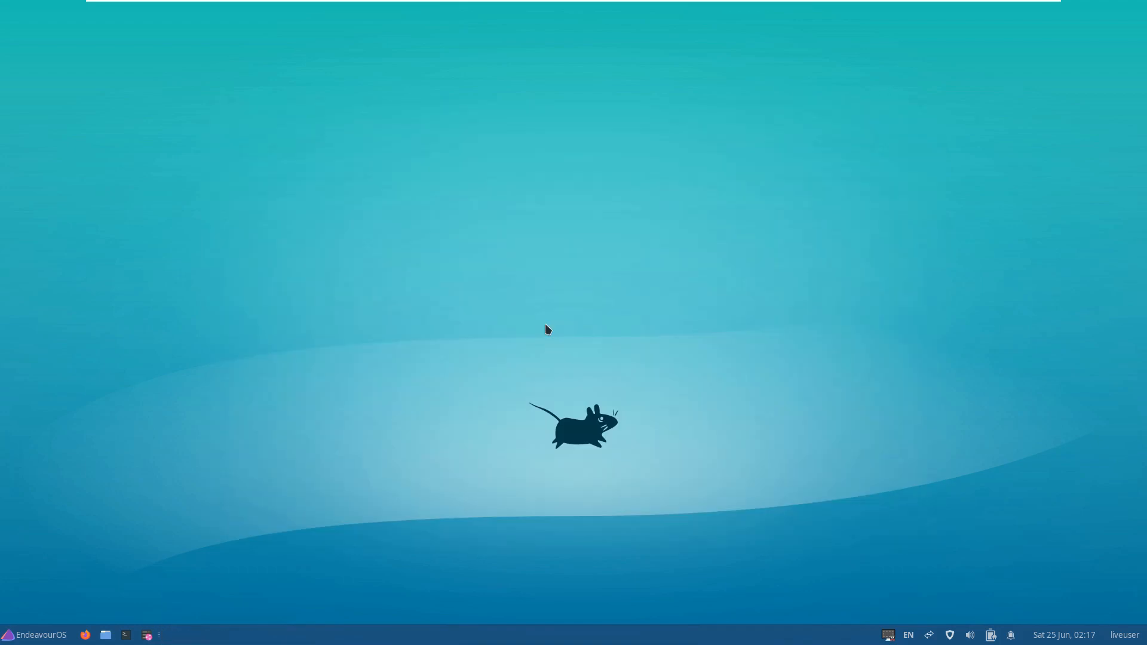
Shut down the EndeavourOS live session and confirm the shutdown.
click(35, 635)
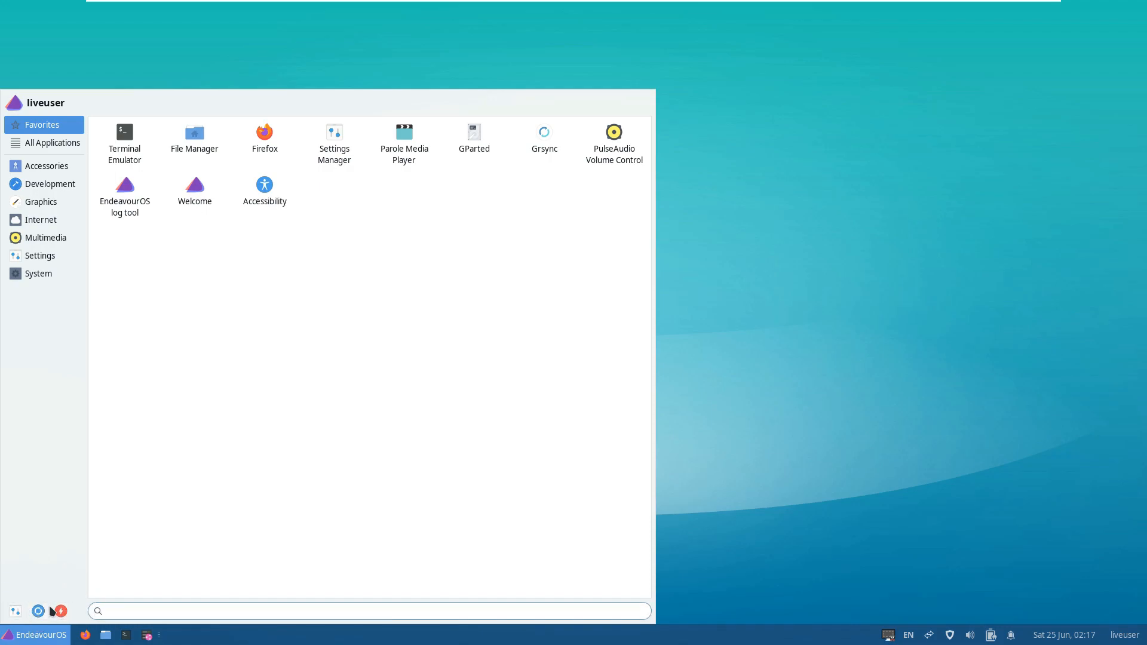
click(61, 610)
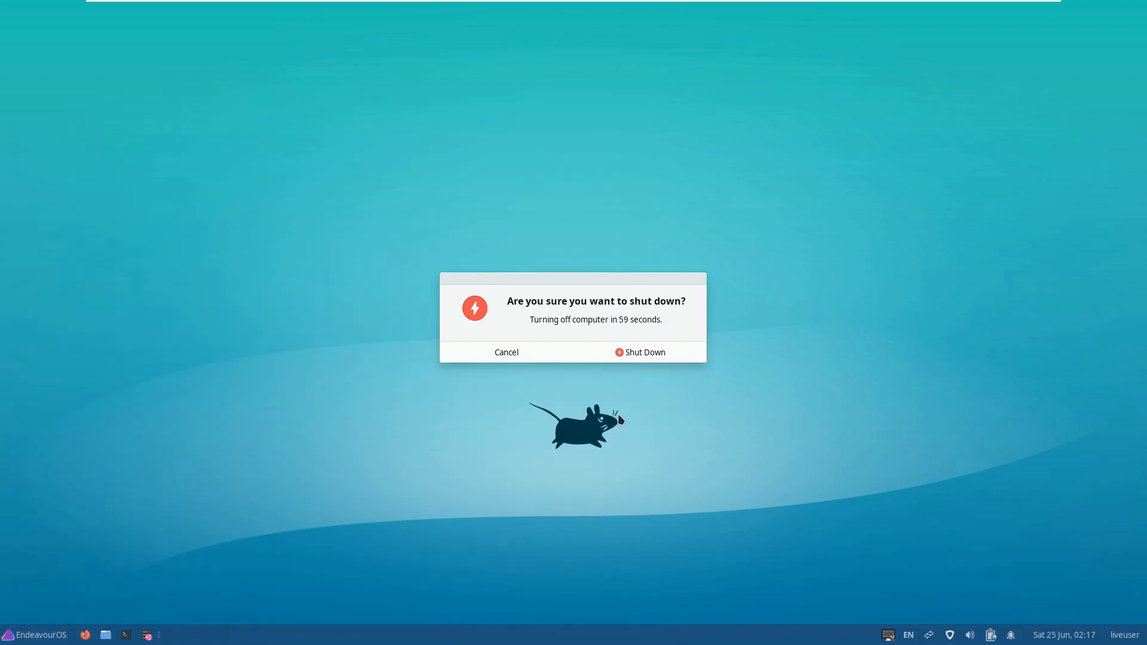
click(655, 349)
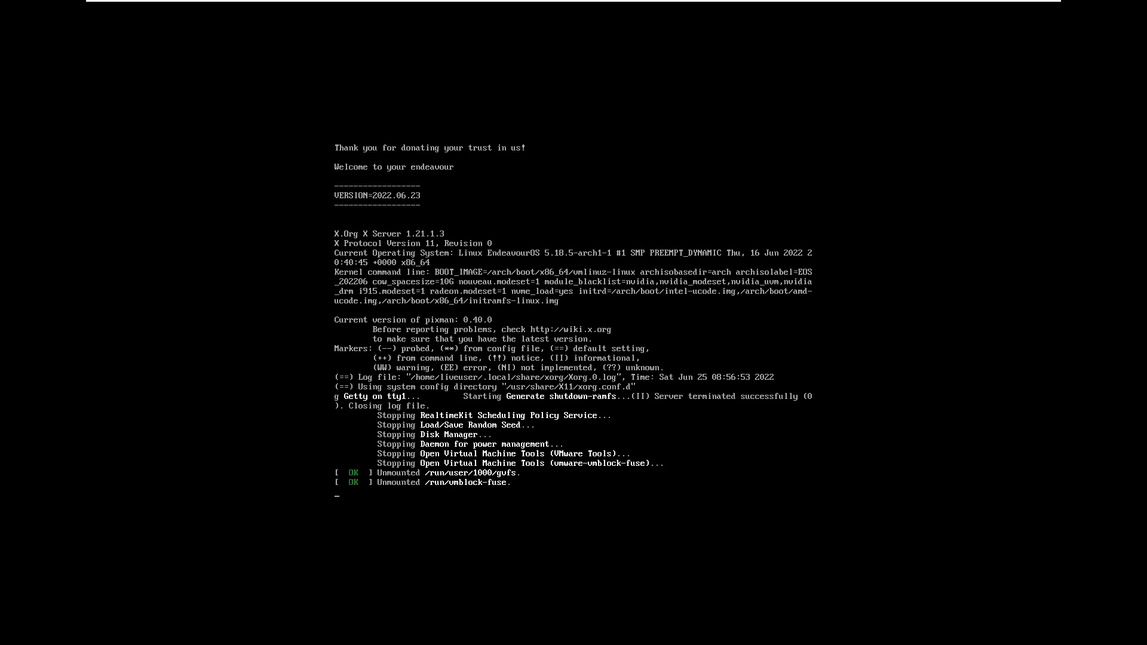